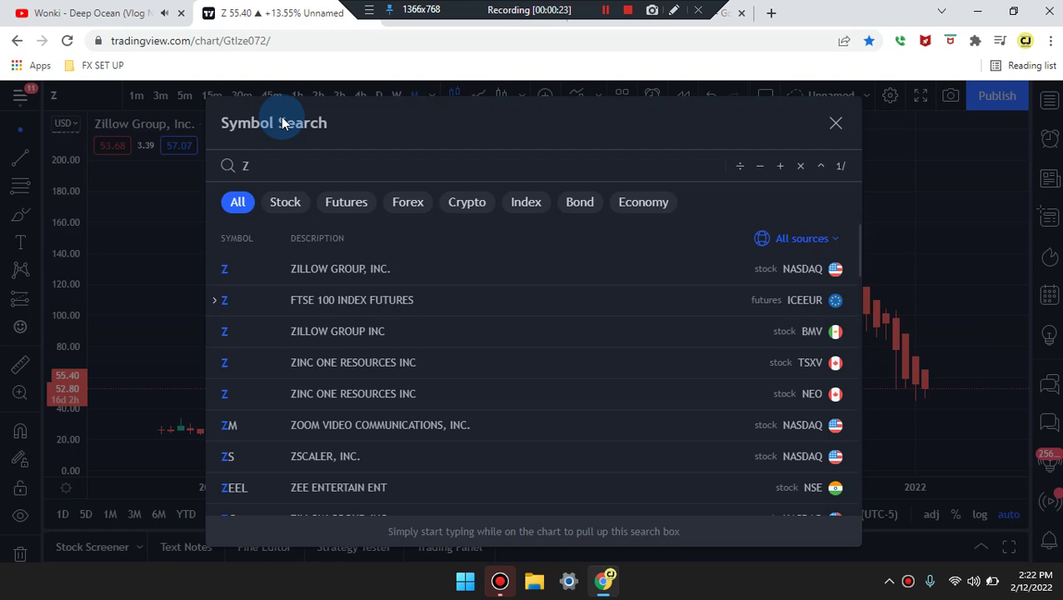
Dismiss symbol search to reveal the Zillow Group (Z) NASDAQ monthly Heikin Ashi chart.
{"action": "left_click", "coordinate": [835, 124]}
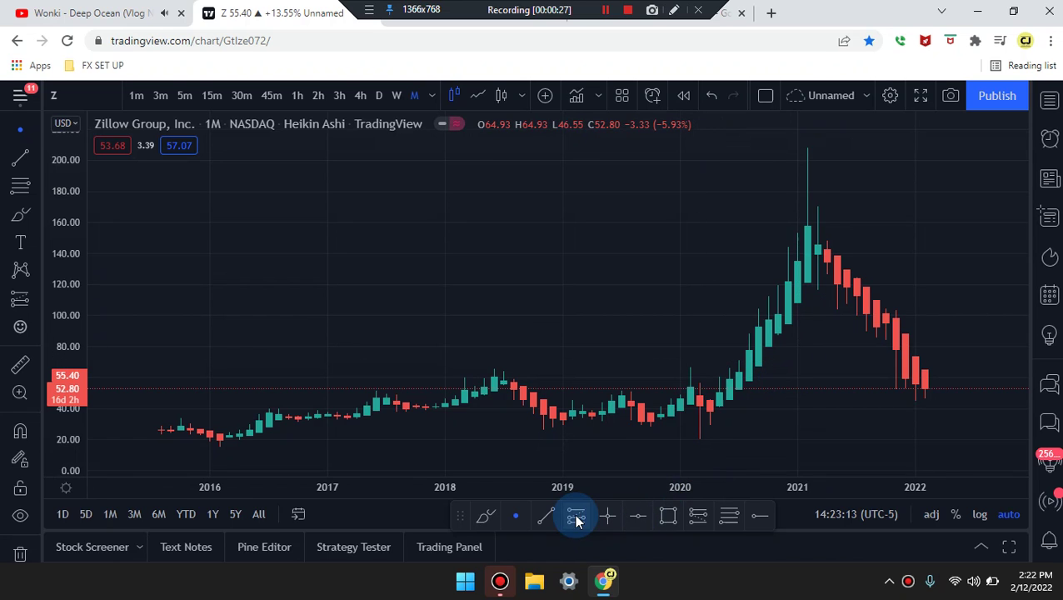
With the Brush, sketch blue lines along the 2016–2020 base near 40 and undo the circle.
{"action": "left_click", "coordinate": [484, 519]}
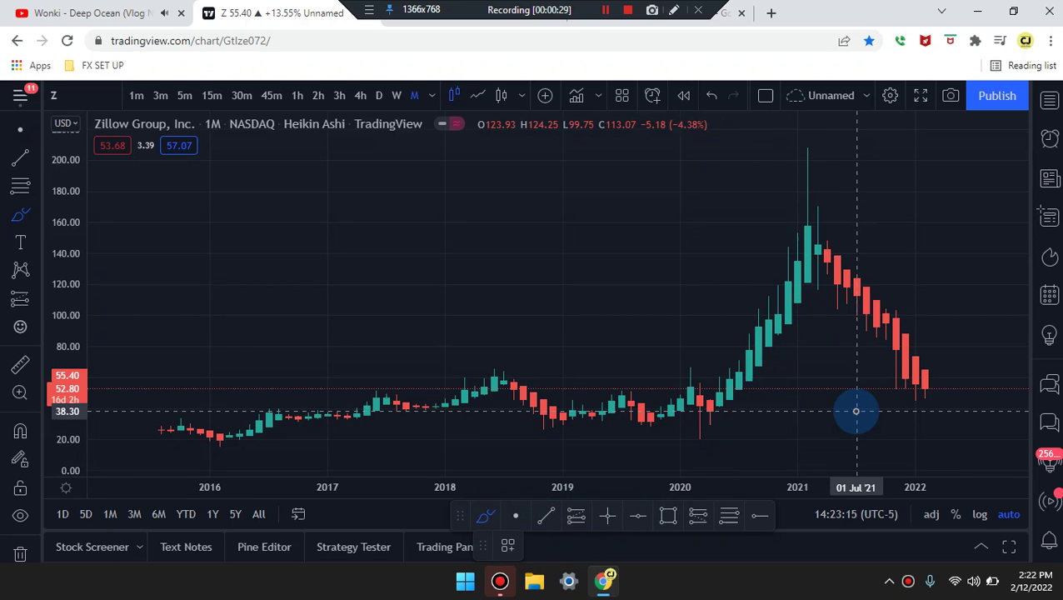
{"action": "mouse_move", "coordinate": [856, 411]}
{"action": "left_mouse_down"}
{"action": "mouse_move", "coordinate": [451, 403]}
{"action": "mouse_move", "coordinate": [254, 426]}
{"action": "mouse_move", "coordinate": [185, 420]}
{"action": "mouse_move", "coordinate": [708, 414]}
{"action": "left_mouse_up"}
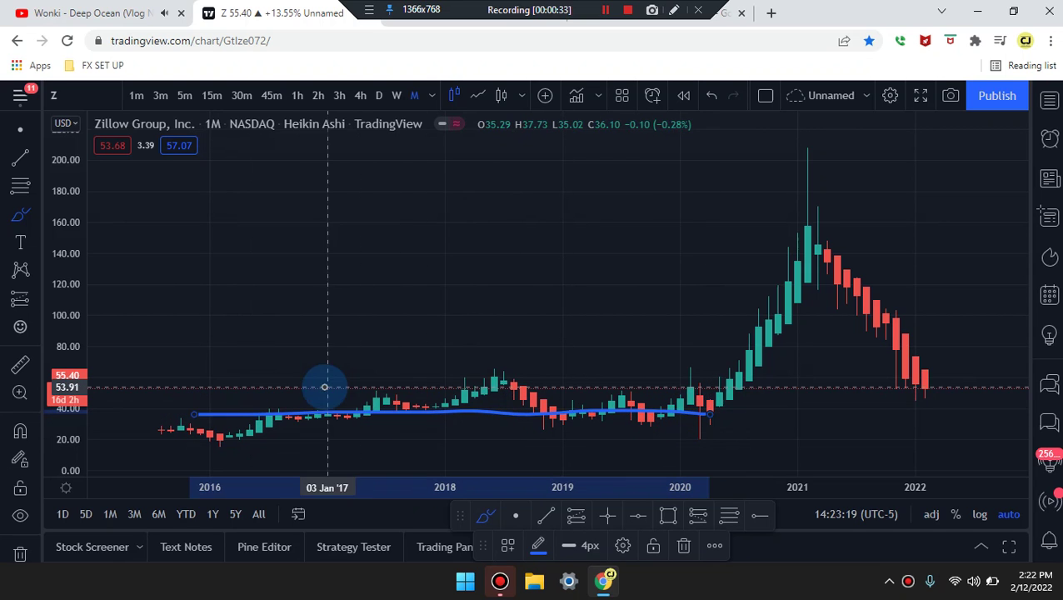
{"action": "left_click_drag", "start_coordinate": [180, 395], "coordinate": [683, 391]}
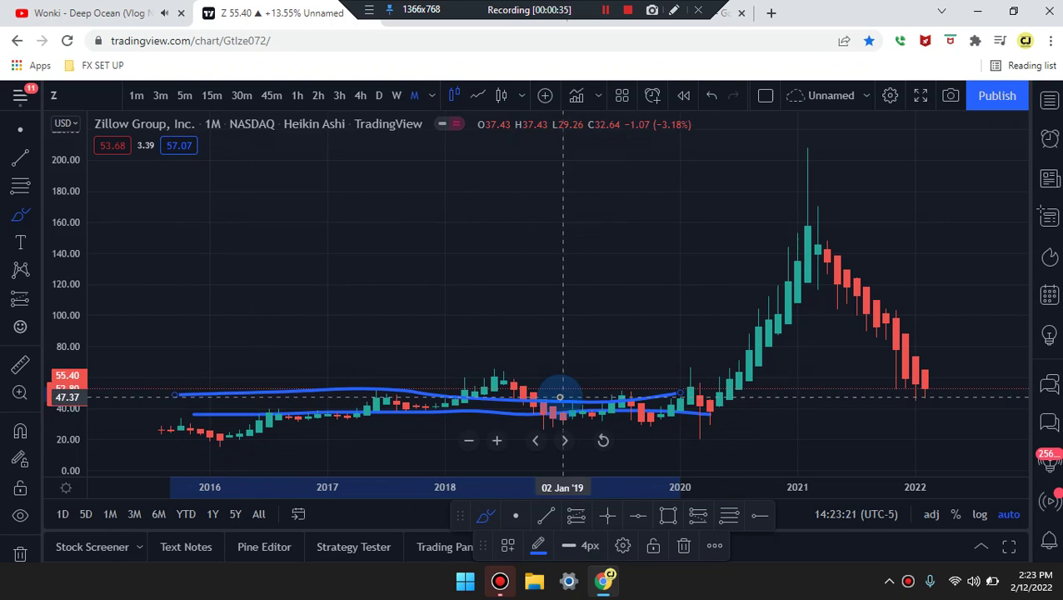
{"action": "mouse_move", "coordinate": [159, 444]}
{"action": "left_mouse_down"}
{"action": "mouse_move", "coordinate": [737, 440]}
{"action": "mouse_move", "coordinate": [736, 339]}
{"action": "mouse_move", "coordinate": [788, 234]}
{"action": "left_mouse_up"}
{"action": "left_click_drag", "start_coordinate": [504, 398], "coordinate": [553, 368]}
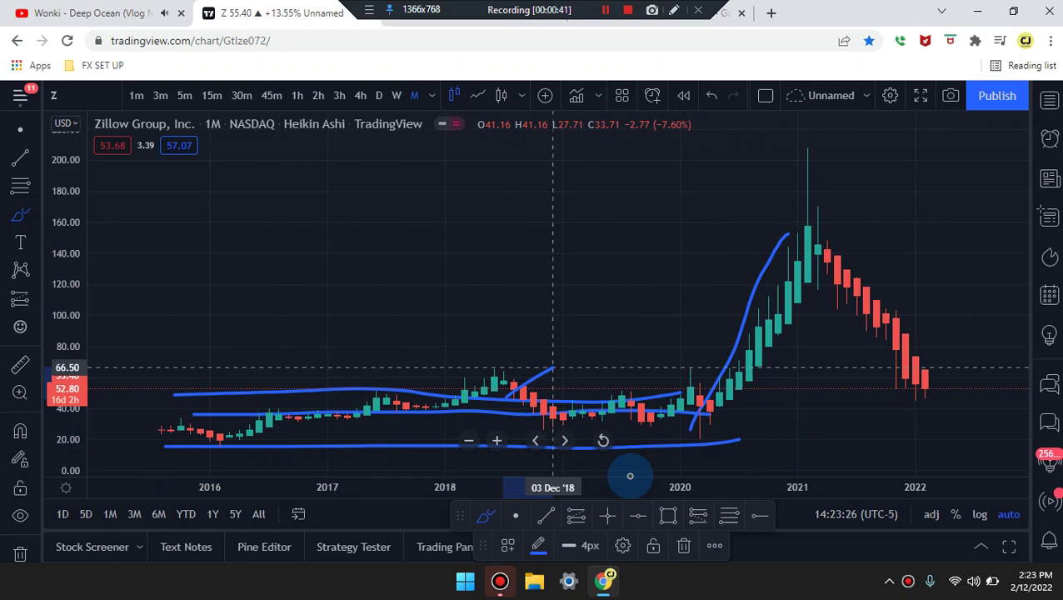
{"action": "left_click_drag", "start_coordinate": [630, 475], "coordinate": [602, 371]}
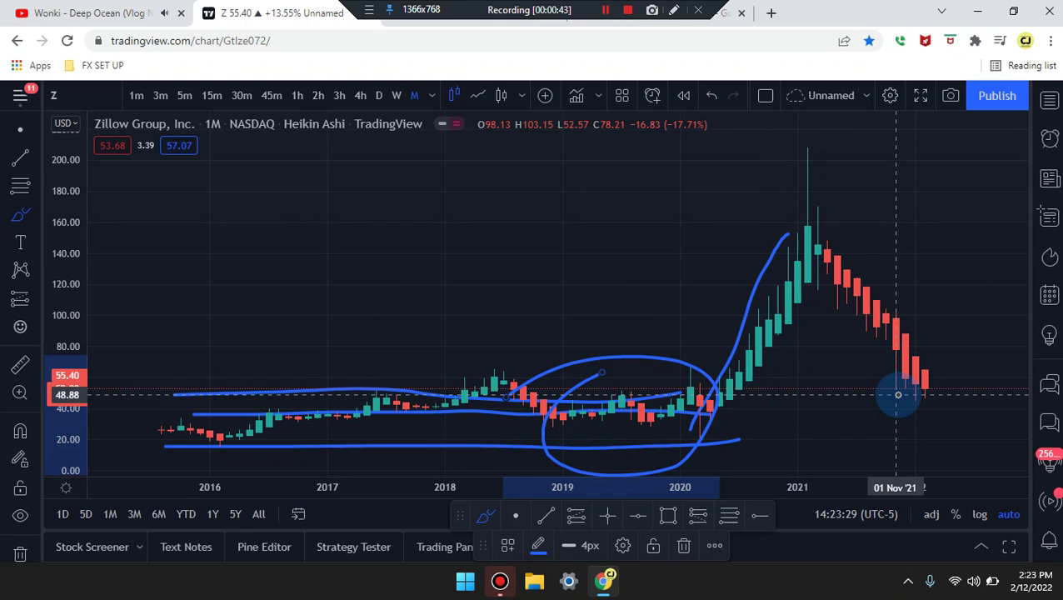
{"action": "key", "text": "ctrl+z"}
{"action": "key", "text": "ctrl+z"}
{"action": "key", "text": "ctrl+z"}
{"action": "key", "text": "ctrl+z"}
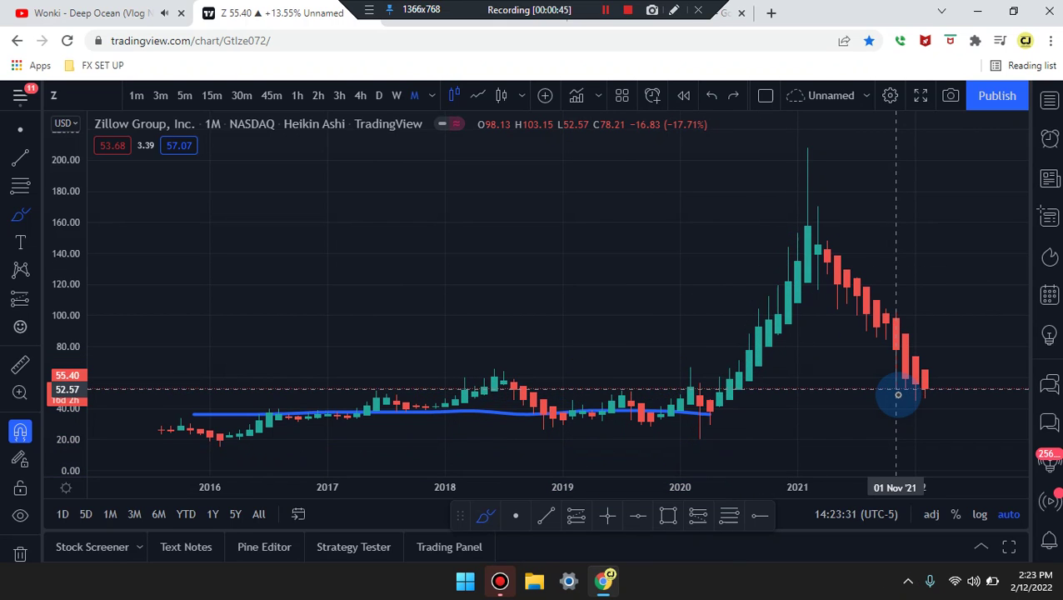
Undo a projected line, zoom toward the latest candles and sketch an arc and loop beneath them.
{"action": "left_click_drag", "start_coordinate": [672, 417], "coordinate": [1025, 408]}
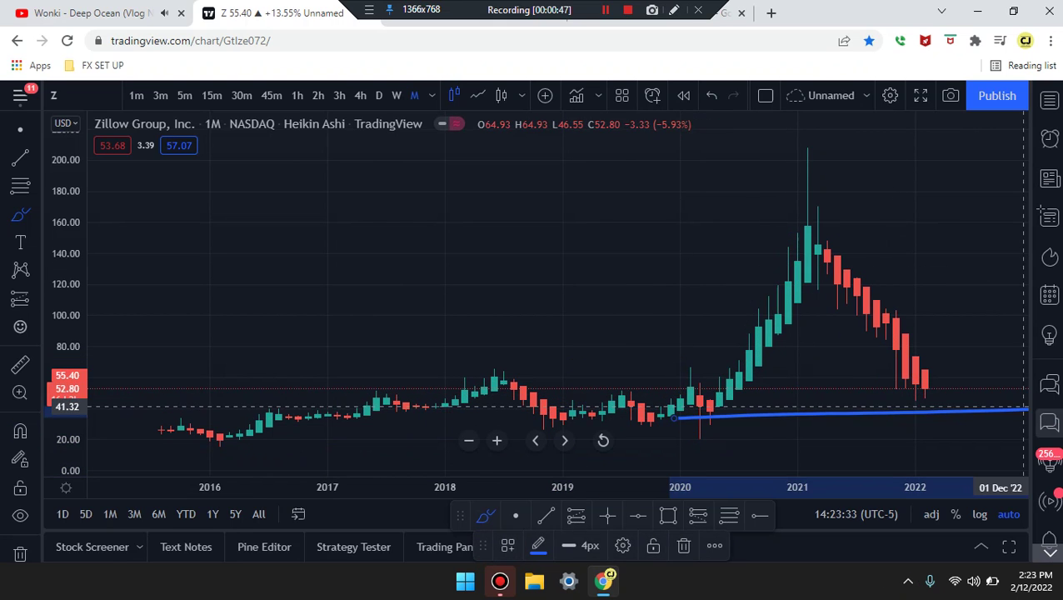
{"action": "key", "text": "ctrl+z"}
{"action": "scroll", "coordinate": [926, 380], "scroll_direction": "up", "scroll_amount": 3}
{"action": "left_click_drag", "start_coordinate": [926, 380], "coordinate": [861, 394]}
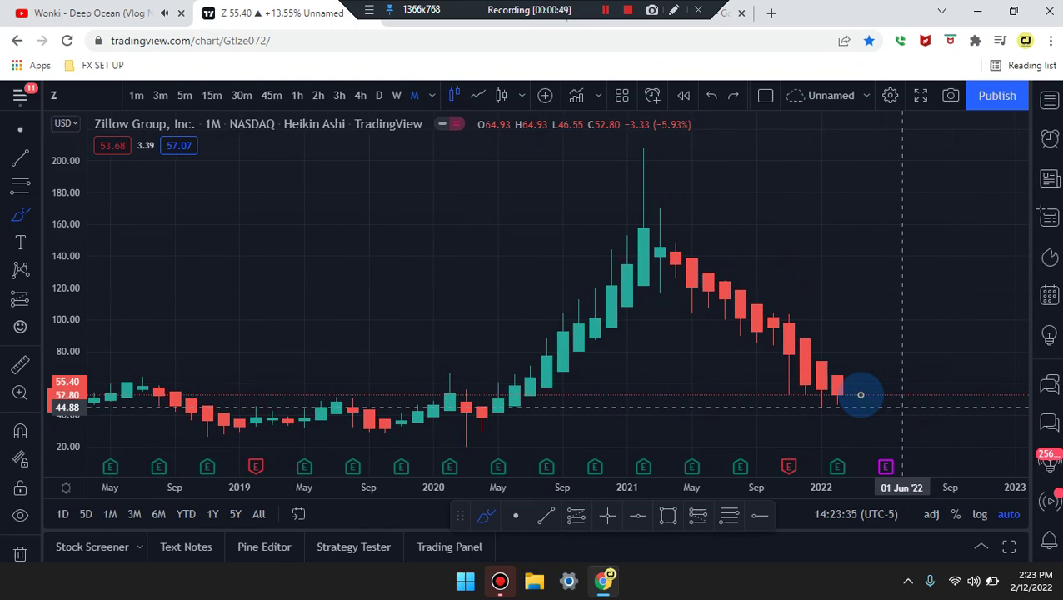
{"action": "mouse_move", "coordinate": [779, 404]}
{"action": "left_mouse_down"}
{"action": "mouse_move", "coordinate": [750, 420]}
{"action": "mouse_move", "coordinate": [718, 411]}
{"action": "left_mouse_up"}
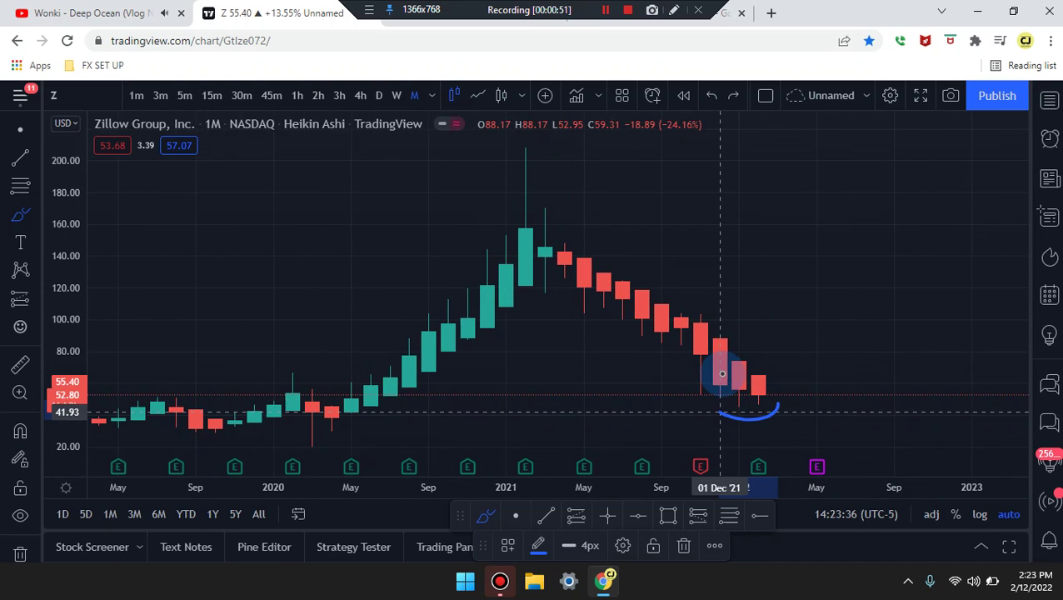
{"action": "left_click_drag", "start_coordinate": [797, 406], "coordinate": [772, 412]}
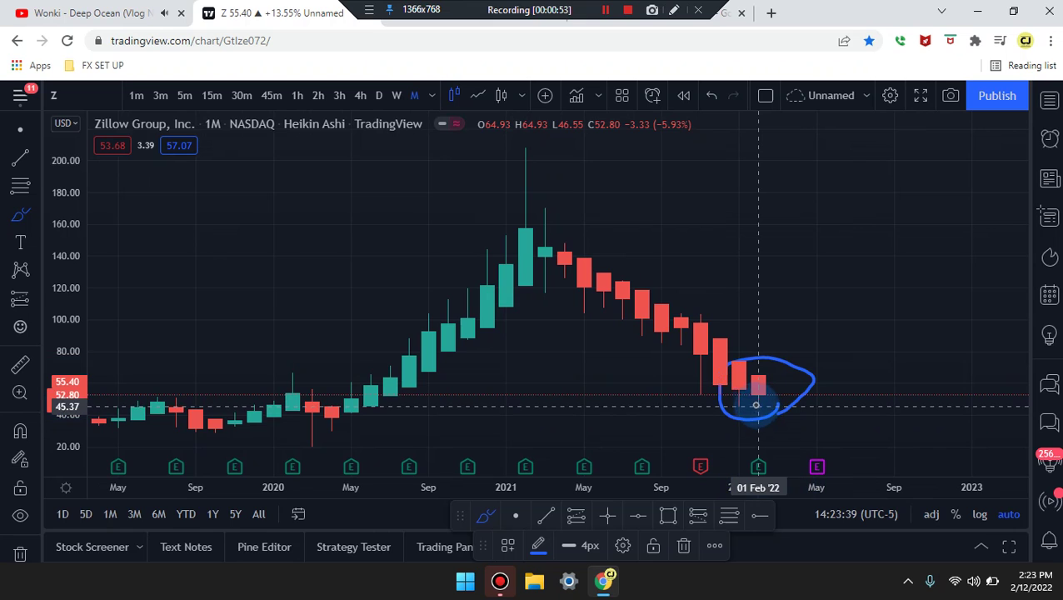
{"action": "left_click", "coordinate": [764, 384]}
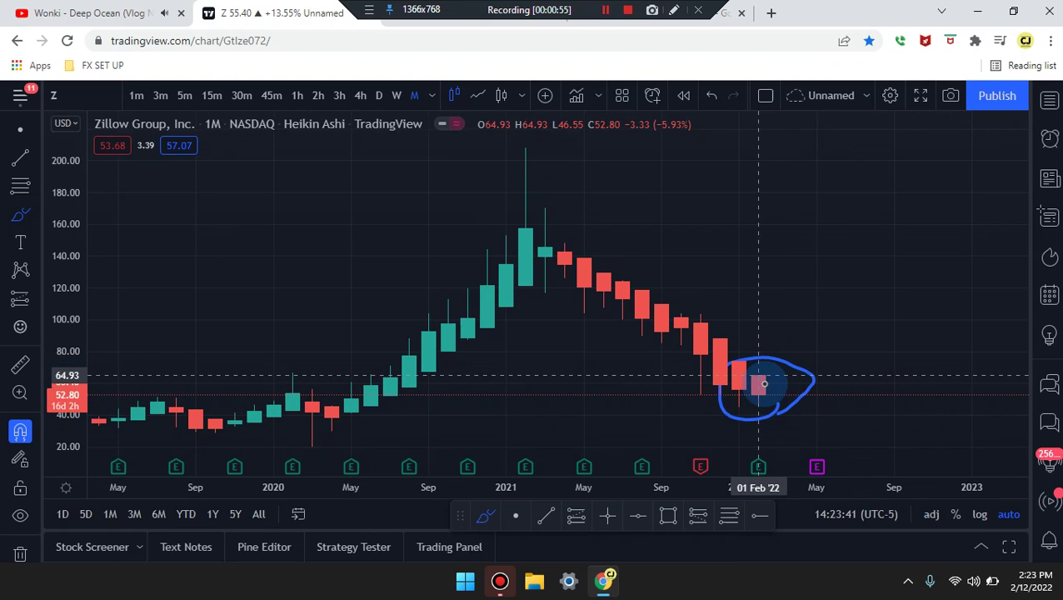
Try falling, flat and short brush strokes under the latest candles, undoing each one.
{"action": "scroll", "coordinate": [857, 396], "scroll_direction": "down", "scroll_amount": 2}
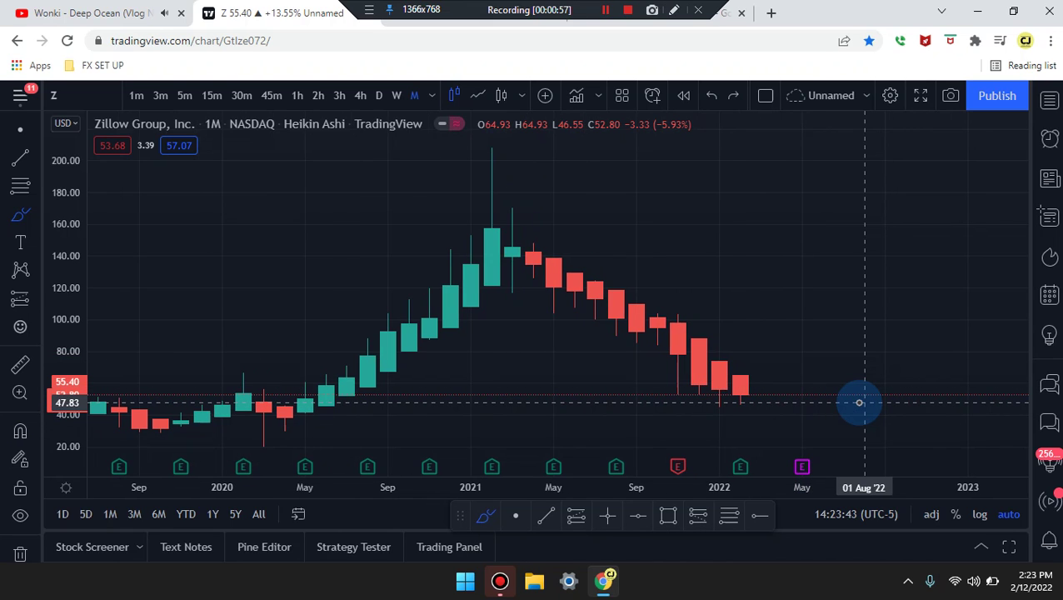
{"action": "left_click_drag", "start_coordinate": [658, 337], "coordinate": [817, 431]}
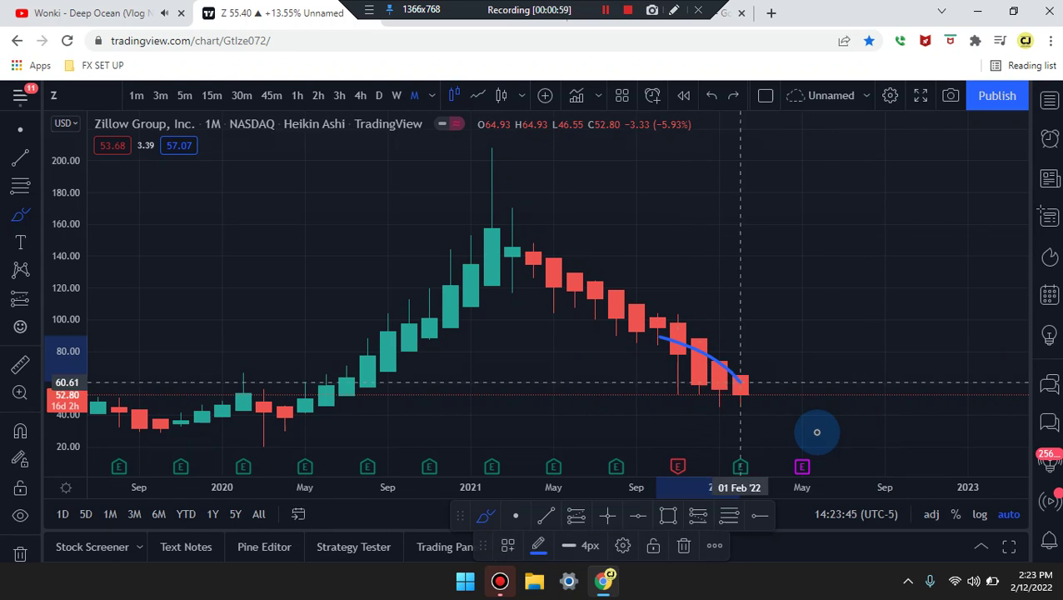
{"action": "key", "text": "ctrl+z"}
{"action": "scroll", "coordinate": [814, 433], "scroll_direction": "up", "scroll_amount": 5}
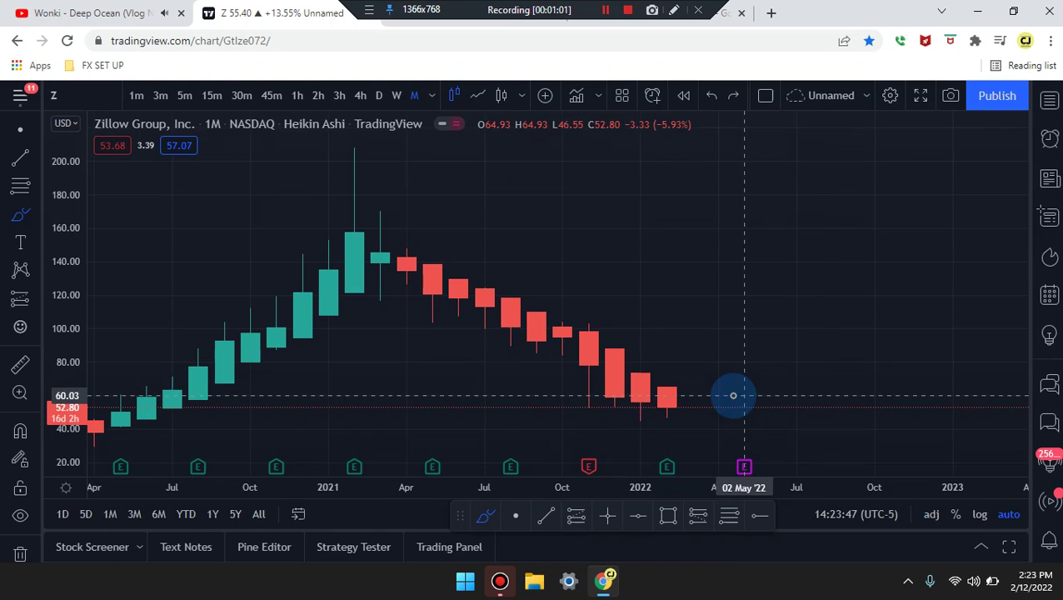
{"action": "left_click_drag", "start_coordinate": [584, 417], "coordinate": [743, 417]}
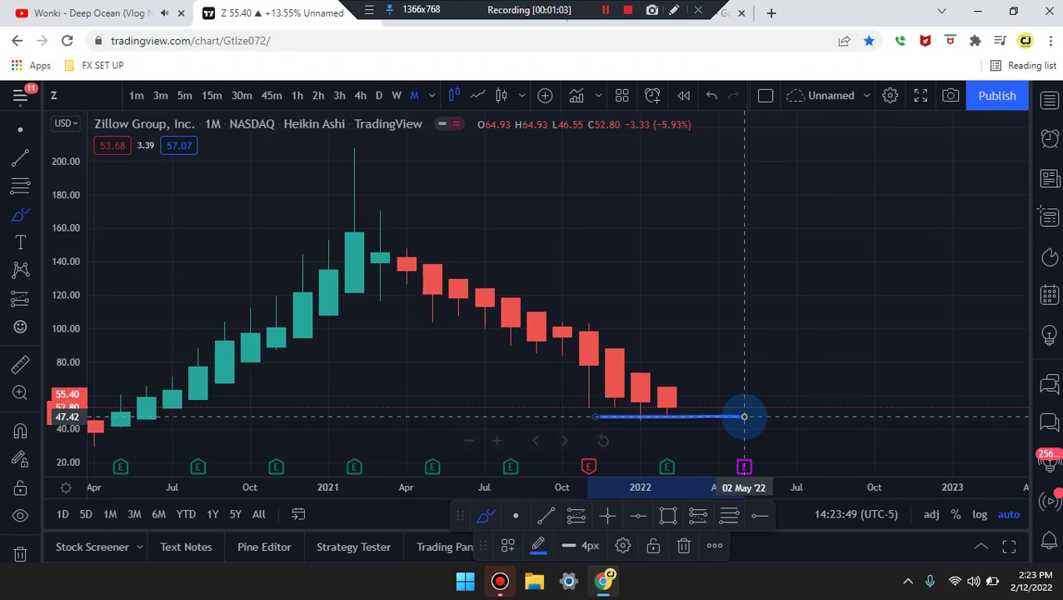
{"action": "key", "text": "ctrl+z"}
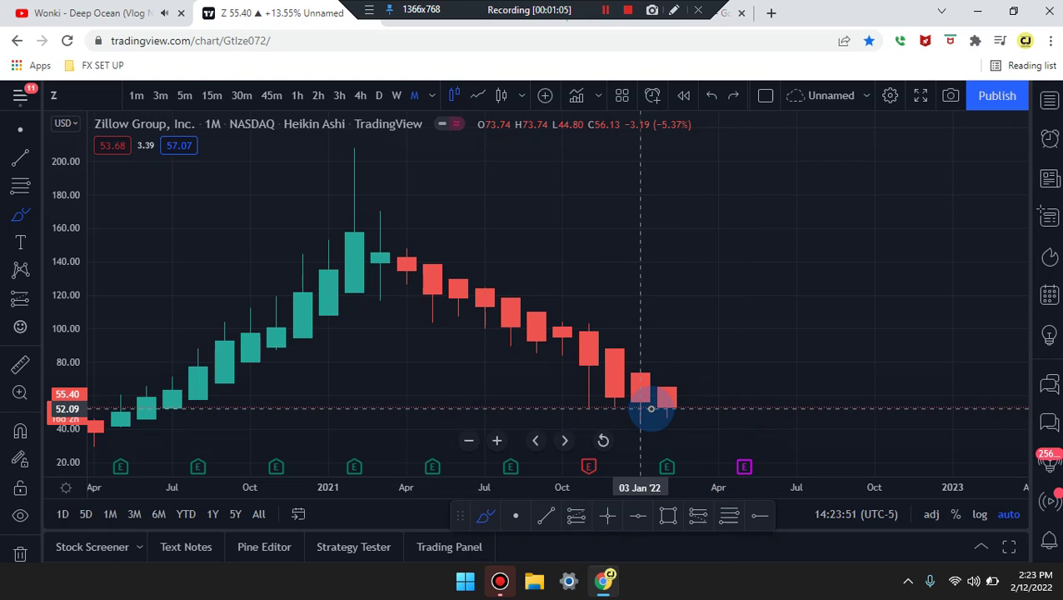
{"action": "mouse_move", "coordinate": [657, 404]}
{"action": "left_mouse_down"}
{"action": "mouse_move", "coordinate": [622, 403]}
{"action": "mouse_move", "coordinate": [712, 423]}
{"action": "mouse_move", "coordinate": [678, 420]}
{"action": "left_mouse_up"}
{"action": "key", "text": "ctrl+z"}
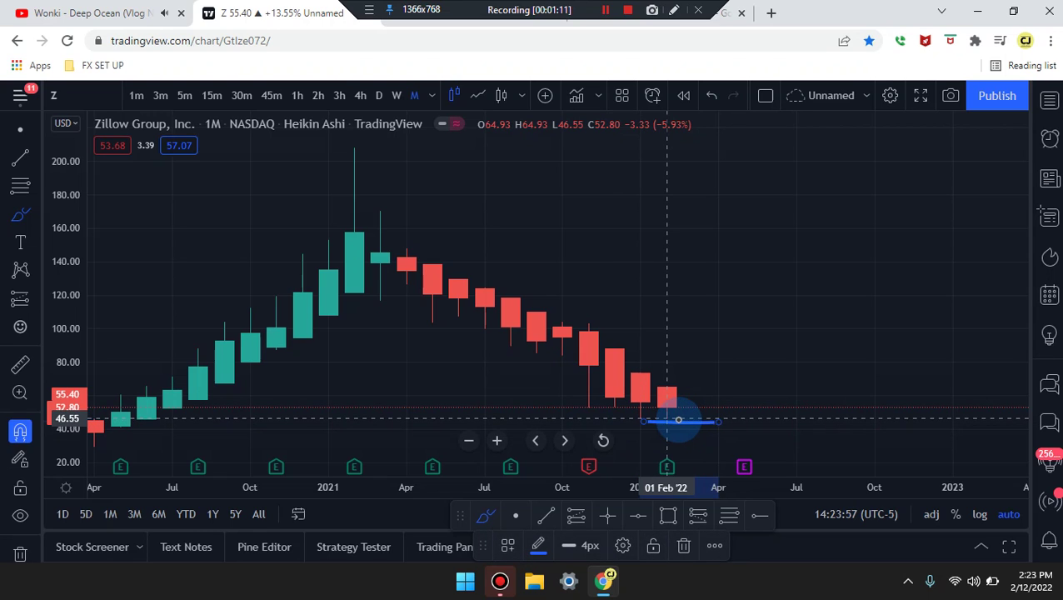
{"action": "key", "text": "ctrl+z"}
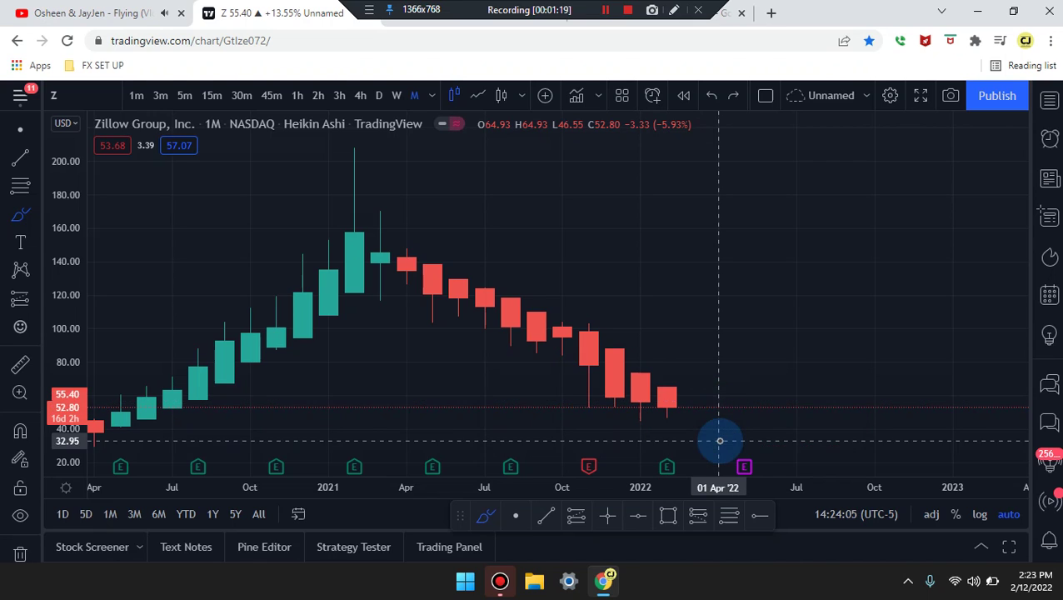
Zoom out and trace the 2018–2021 swings with a blue wavy freehand line, undoing stray loops.
{"action": "scroll", "coordinate": [542, 317], "scroll_direction": "down", "scroll_amount": 3}
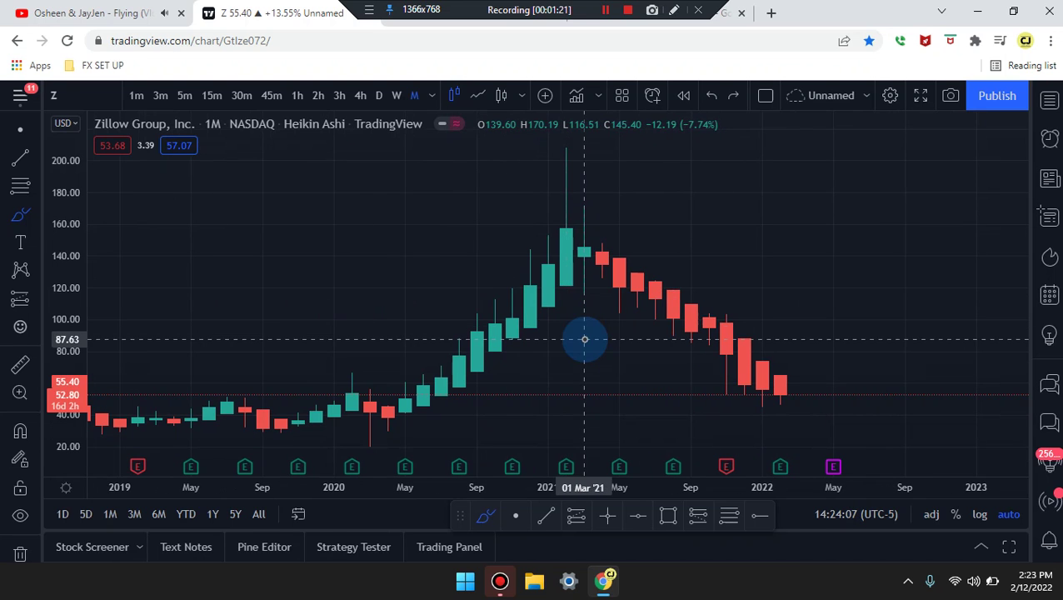
{"action": "left_click", "coordinate": [584, 339]}
{"action": "scroll", "coordinate": [841, 392], "scroll_direction": "down", "scroll_amount": 2}
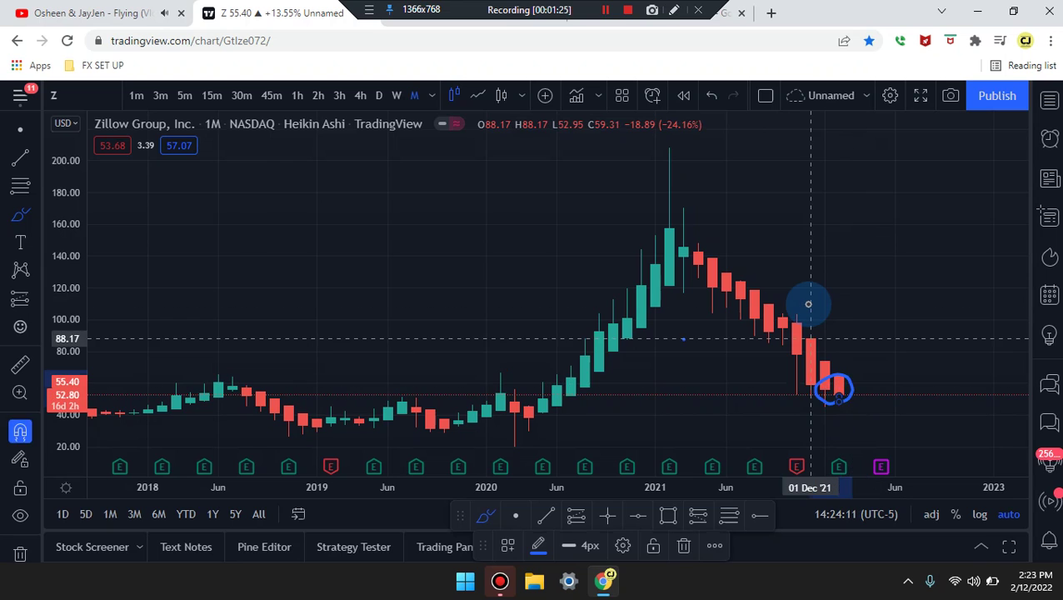
{"action": "left_click_drag", "start_coordinate": [810, 303], "coordinate": [725, 236]}
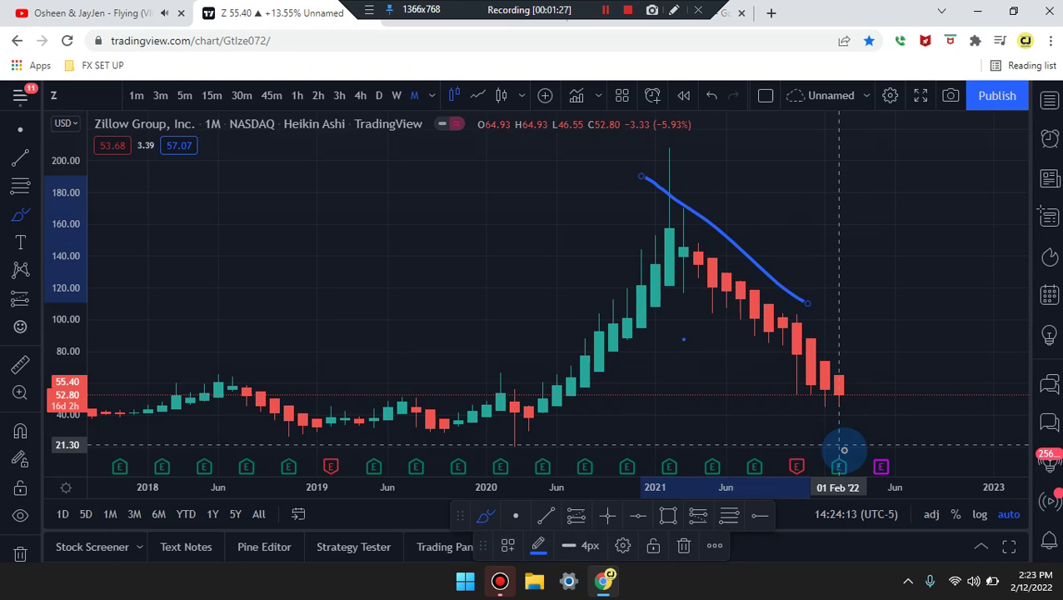
{"action": "key", "text": "ctrl+z"}
{"action": "mouse_move", "coordinate": [788, 396]}
{"action": "left_mouse_down"}
{"action": "mouse_move", "coordinate": [681, 250]}
{"action": "mouse_move", "coordinate": [456, 427]}
{"action": "left_mouse_up"}
{"action": "mouse_move", "coordinate": [286, 413]}
{"action": "left_mouse_down"}
{"action": "mouse_move", "coordinate": [575, 392]}
{"action": "mouse_move", "coordinate": [310, 427]}
{"action": "mouse_move", "coordinate": [546, 373]}
{"action": "left_mouse_up"}
{"action": "key", "text": "ctrl+z"}
{"action": "key", "text": "ctrl+z"}
{"action": "mouse_move", "coordinate": [247, 375]}
{"action": "left_mouse_down"}
{"action": "mouse_move", "coordinate": [332, 423]}
{"action": "mouse_move", "coordinate": [347, 411]}
{"action": "mouse_move", "coordinate": [364, 419]}
{"action": "mouse_move", "coordinate": [389, 390]}
{"action": "mouse_move", "coordinate": [438, 430]}
{"action": "mouse_move", "coordinate": [504, 382]}
{"action": "mouse_move", "coordinate": [527, 414]}
{"action": "mouse_move", "coordinate": [671, 239]}
{"action": "left_mouse_up"}
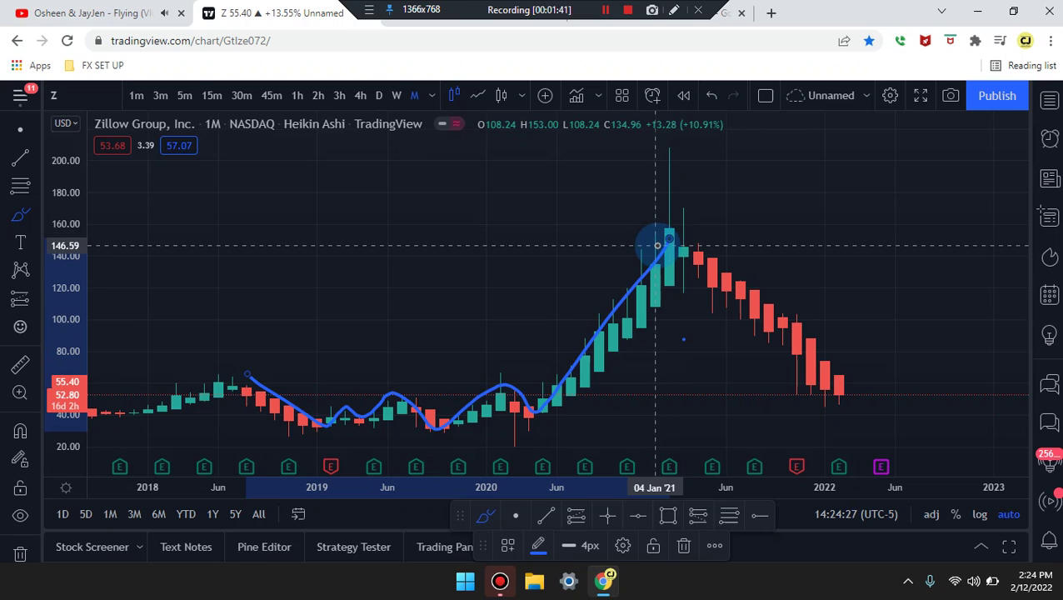
Add flat freehand projections near 145 and 40 extending to September 2022.
{"action": "scroll", "coordinate": [657, 246], "scroll_direction": "up", "scroll_amount": 2}
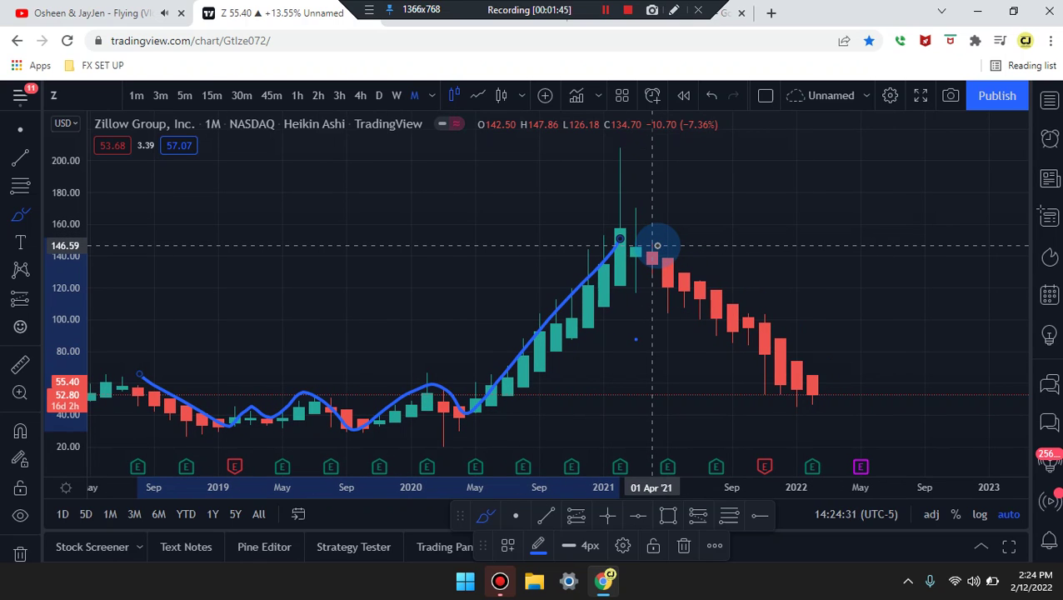
{"action": "left_click_drag", "start_coordinate": [586, 249], "coordinate": [925, 242]}
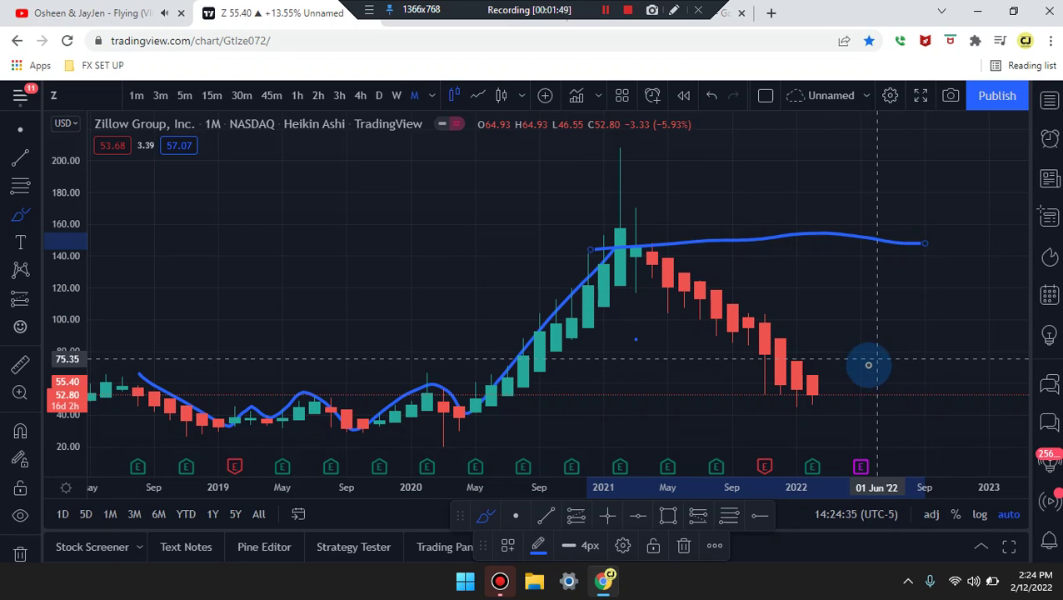
{"action": "left_click_drag", "start_coordinate": [461, 417], "coordinate": [925, 431]}
{"action": "key", "text": "ctrl+z"}
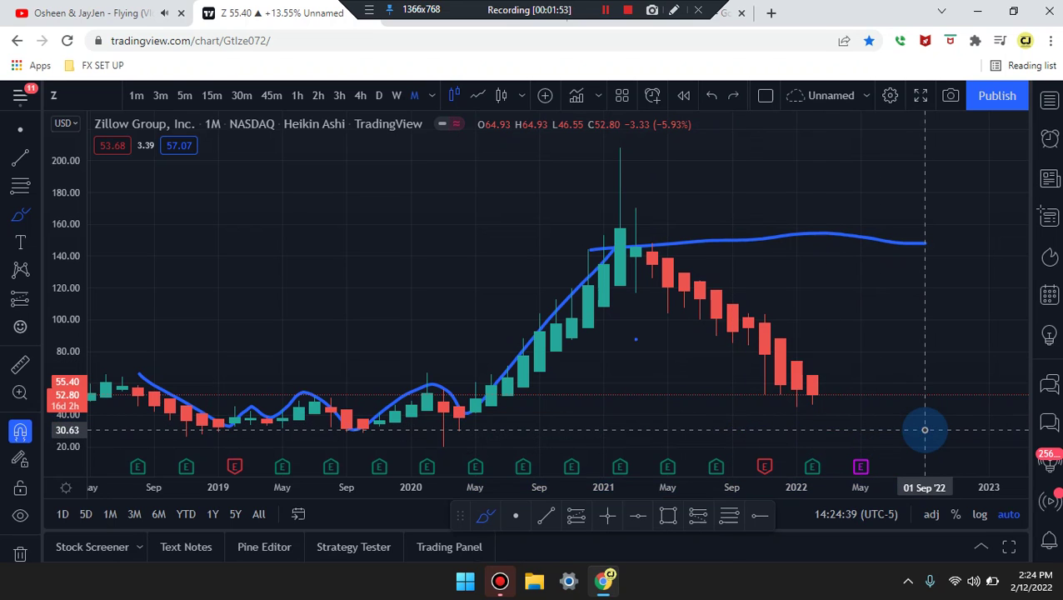
{"action": "left_click_drag", "start_coordinate": [461, 419], "coordinate": [917, 414]}
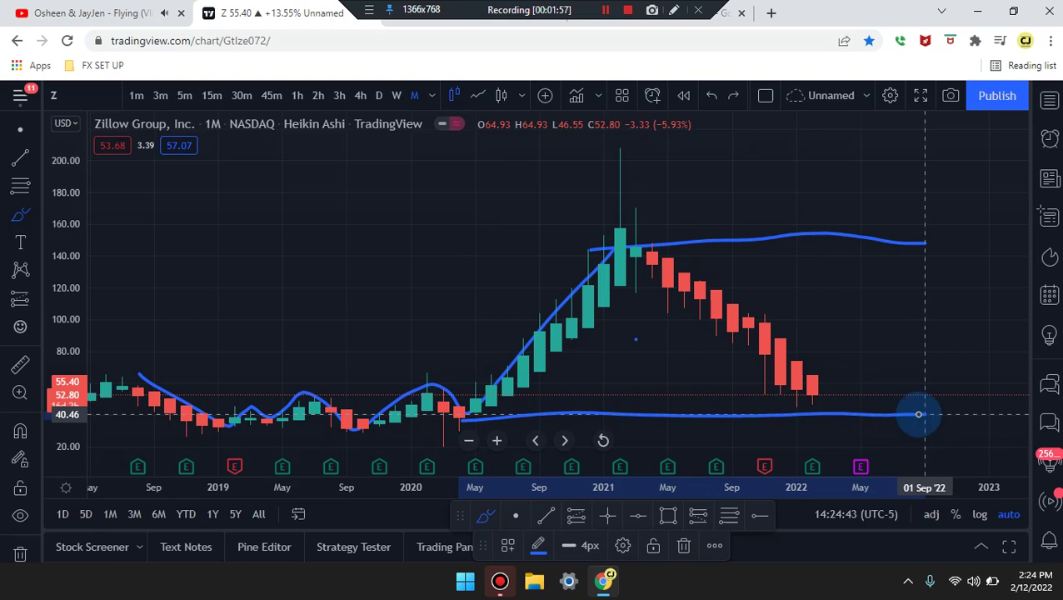
Place a horizontal price line at 92.05 on the monthly chart.
{"action": "left_click", "coordinate": [636, 514]}
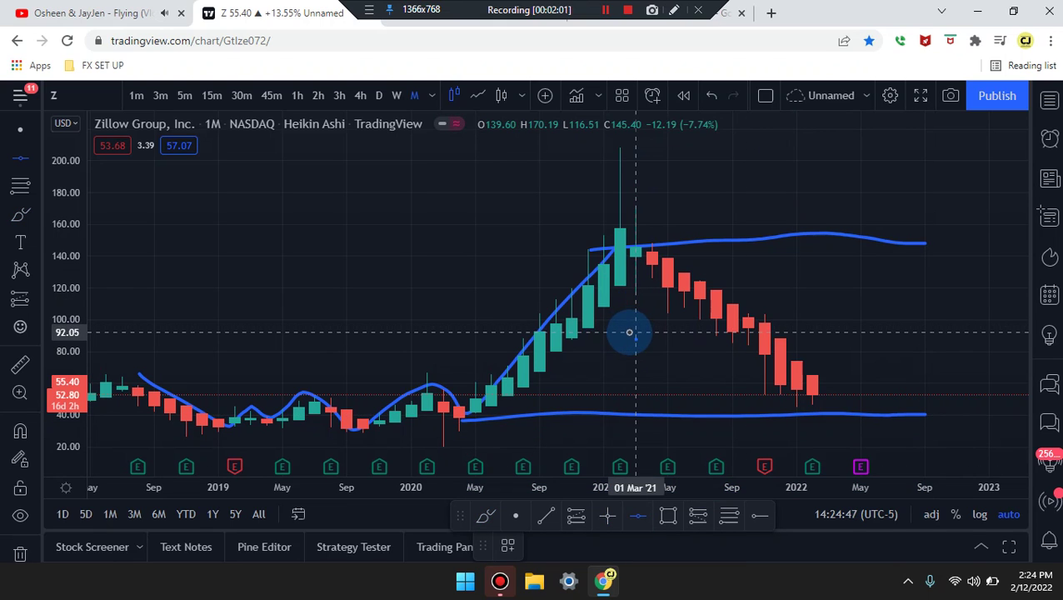
{"action": "left_click", "coordinate": [632, 334]}
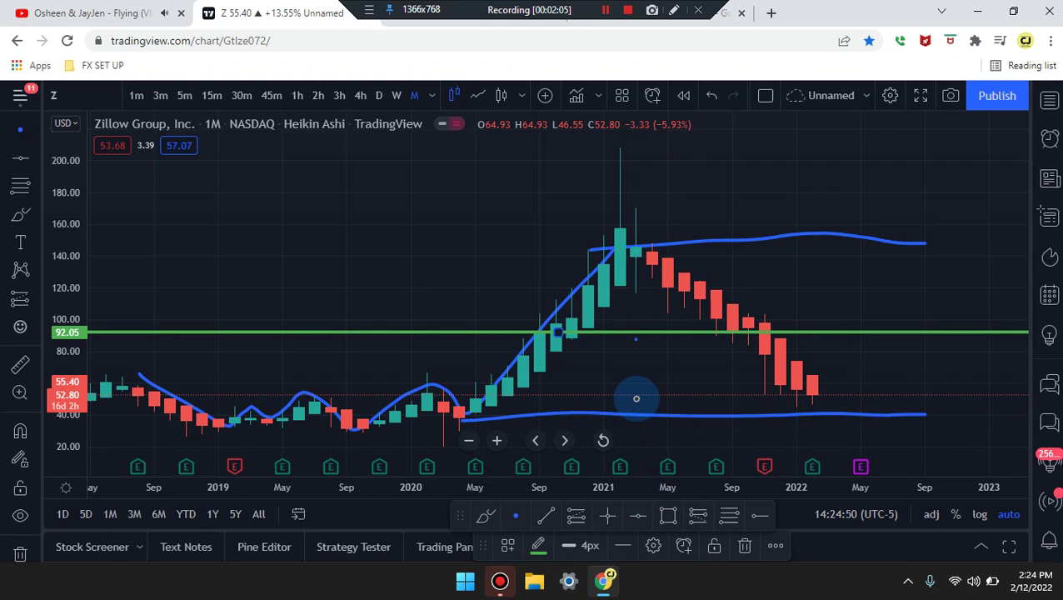
{"action": "left_click", "coordinate": [664, 302]}
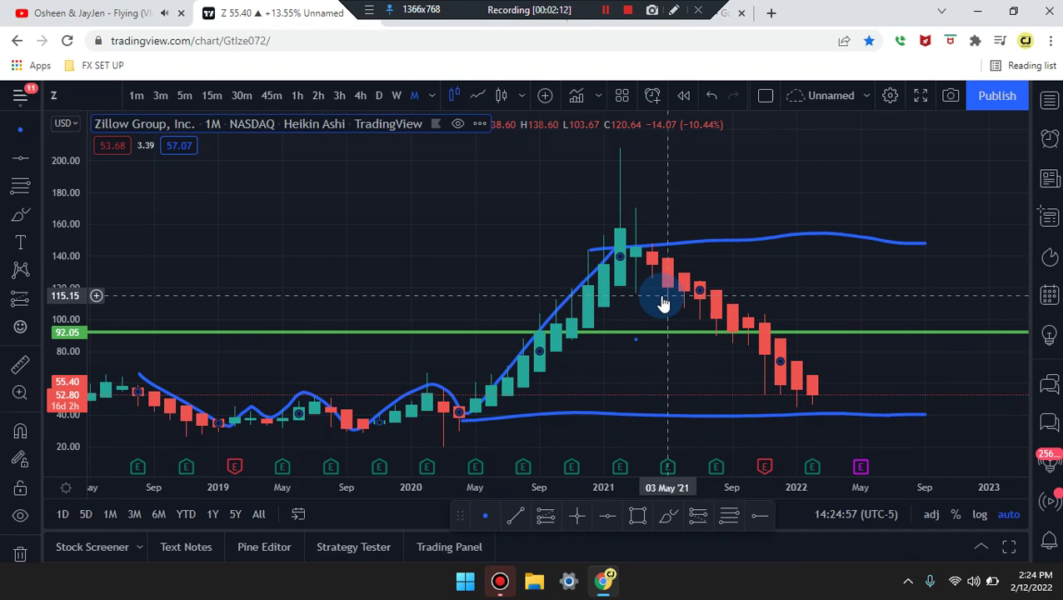
Draw a blue freehand stroke climbing to and looping over the 2021 peak candle.
{"action": "left_click", "coordinate": [665, 522]}
{"action": "mouse_move", "coordinate": [633, 316]}
{"action": "left_mouse_down"}
{"action": "mouse_move", "coordinate": [575, 268]}
{"action": "mouse_move", "coordinate": [572, 179]}
{"action": "left_mouse_up"}
{"action": "mouse_move", "coordinate": [636, 242]}
{"action": "left_mouse_down"}
{"action": "mouse_move", "coordinate": [632, 275]}
{"action": "mouse_move", "coordinate": [637, 258]}
{"action": "left_mouse_up"}
{"action": "left_click", "coordinate": [726, 304]}
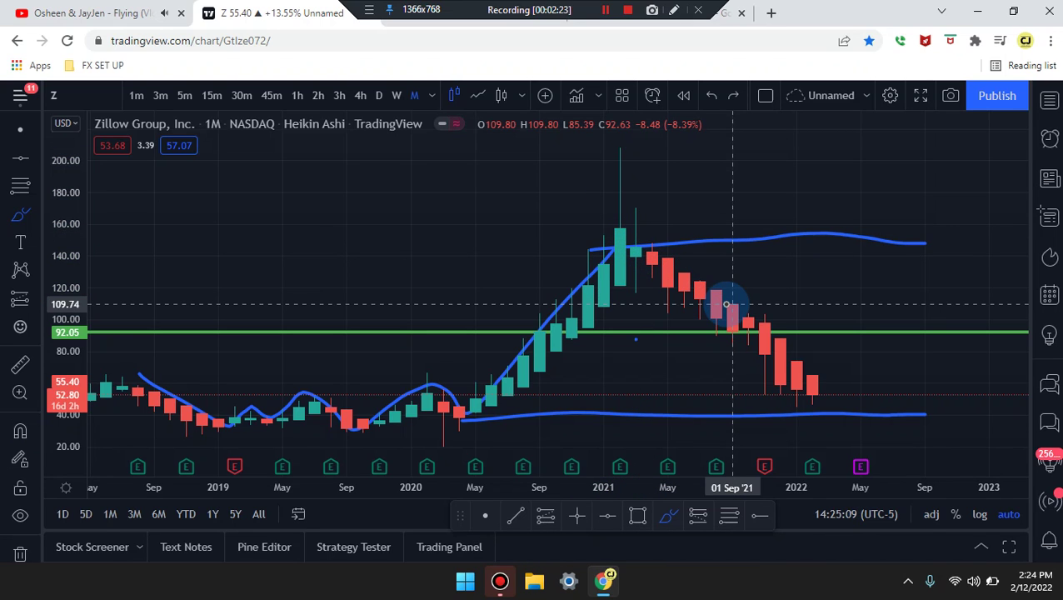
{"action": "scroll", "coordinate": [658, 333], "scroll_direction": "up", "scroll_amount": 3}
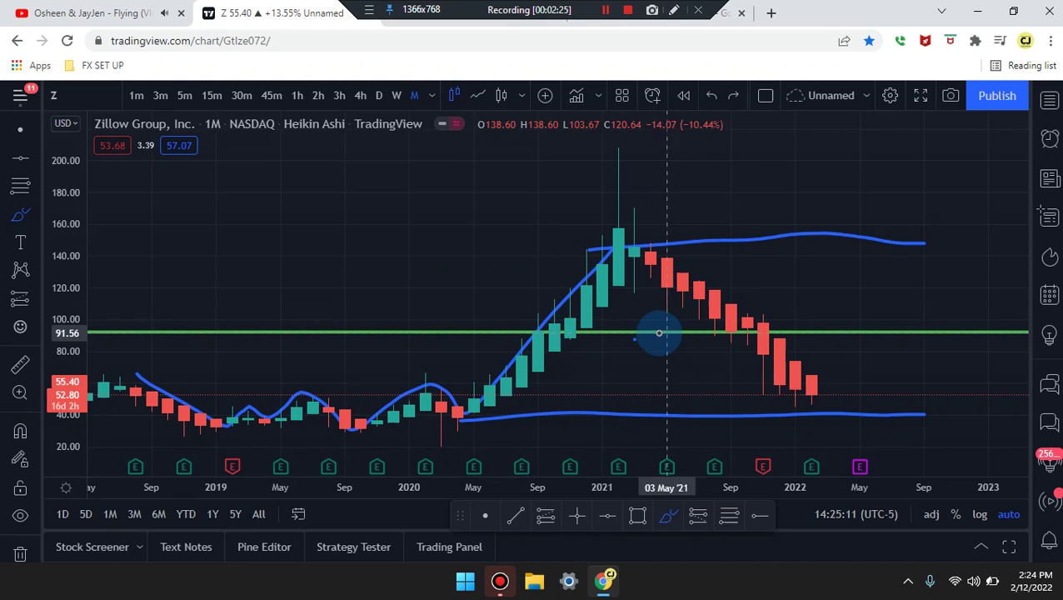
Switch to 1W candles and delete the old blue freehand curve.
{"action": "left_click", "coordinate": [395, 98]}
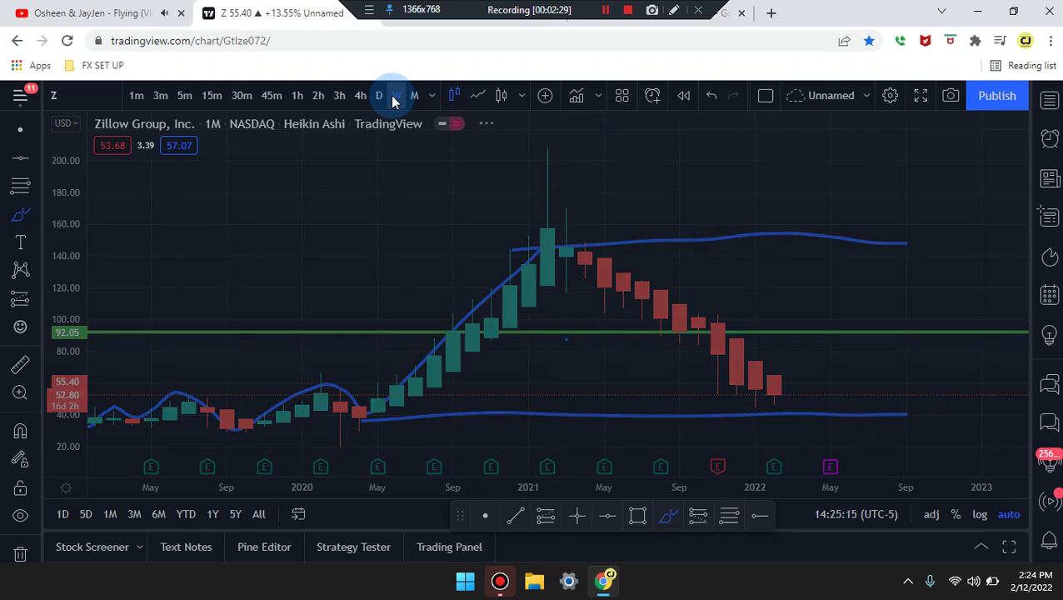
{"action": "scroll", "coordinate": [572, 407], "scroll_direction": "down", "scroll_amount": 5}
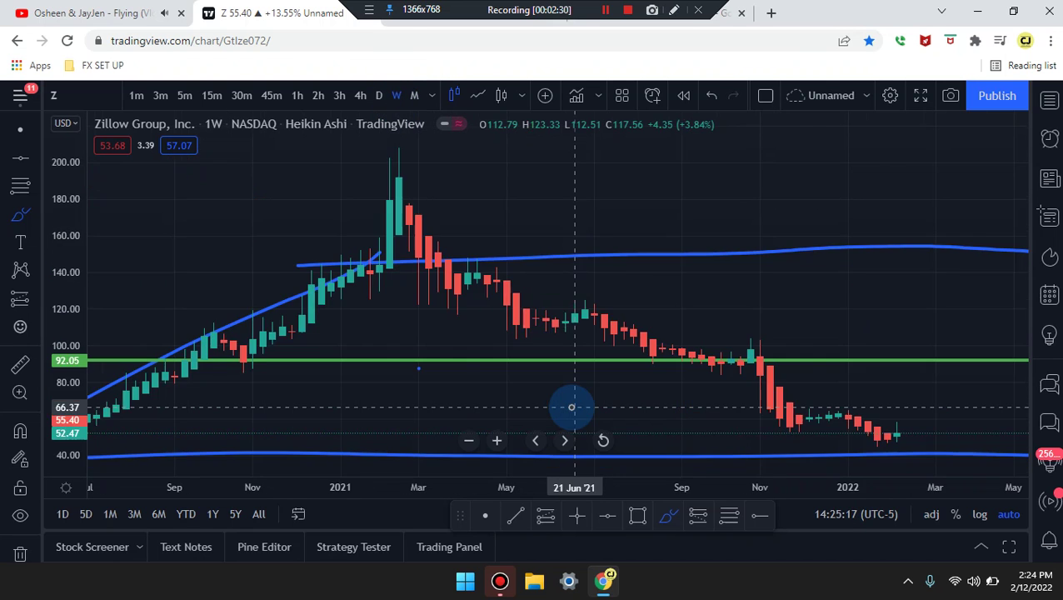
{"action": "left_click", "coordinate": [564, 441]}
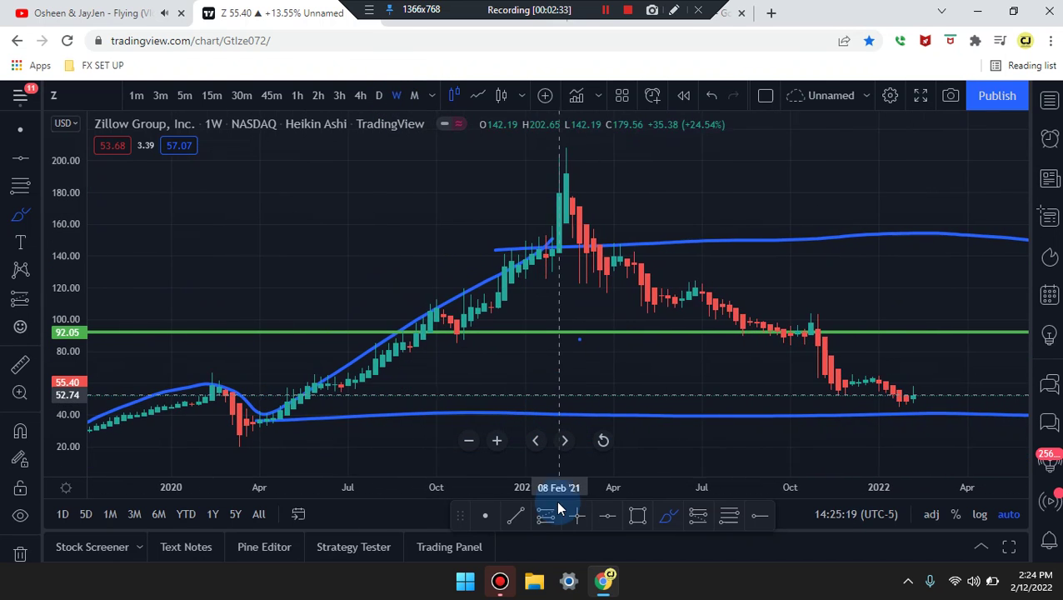
{"action": "left_click", "coordinate": [484, 516]}
{"action": "left_click", "coordinate": [475, 292]}
{"action": "key", "text": "Delete"}
Pan to the latest weeks and try brush loops around recent candles, undoing them.
{"action": "scroll", "coordinate": [724, 325], "scroll_direction": "up", "scroll_amount": 10}
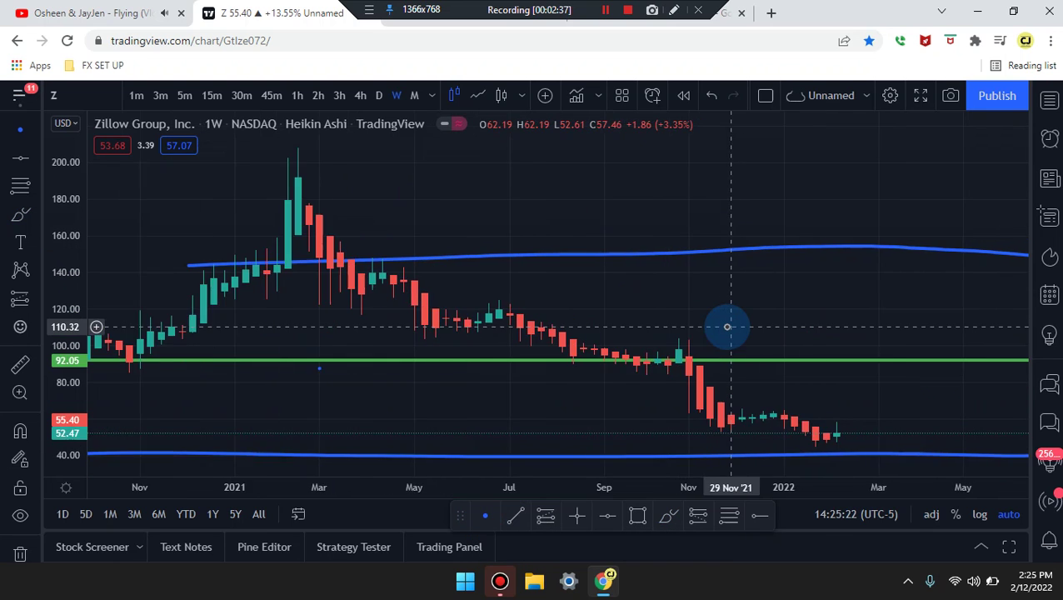
{"action": "left_click_drag", "start_coordinate": [669, 437], "coordinate": [612, 411]}
{"action": "left_click", "coordinate": [611, 518]}
{"action": "left_click", "coordinate": [658, 518]}
{"action": "left_click", "coordinate": [630, 435]}
{"action": "mouse_move", "coordinate": [627, 435]}
{"action": "left_mouse_down"}
{"action": "mouse_move", "coordinate": [584, 356]}
{"action": "mouse_move", "coordinate": [631, 421]}
{"action": "mouse_move", "coordinate": [621, 357]}
{"action": "mouse_move", "coordinate": [674, 442]}
{"action": "mouse_move", "coordinate": [636, 446]}
{"action": "left_mouse_up"}
{"action": "key", "text": "ctrl+z"}
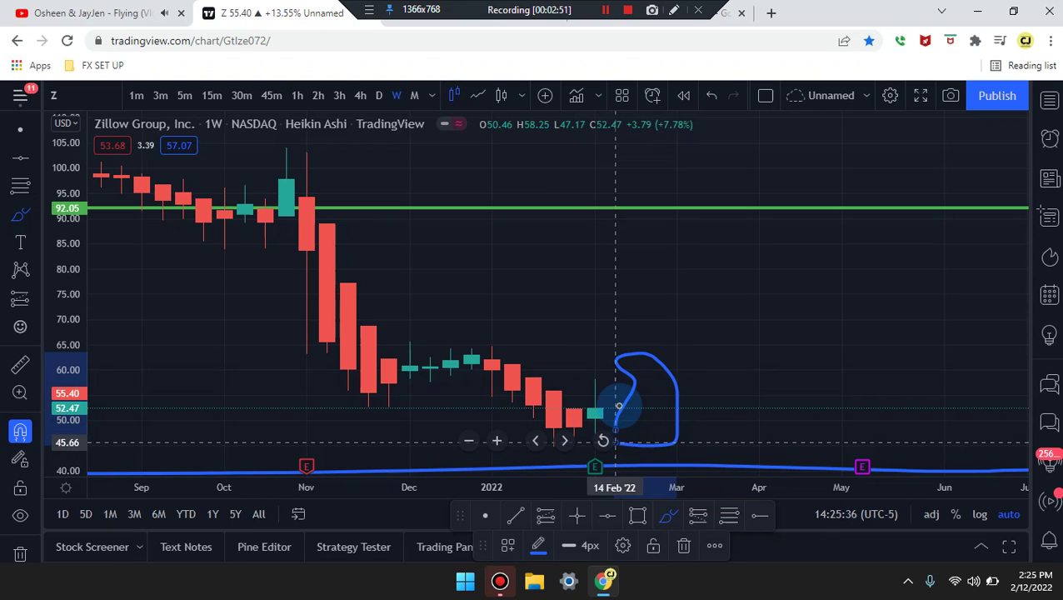
{"action": "key", "text": "ctrl+z"}
{"action": "mouse_move", "coordinate": [609, 382]}
{"action": "left_mouse_down"}
{"action": "mouse_move", "coordinate": [615, 456]}
{"action": "mouse_move", "coordinate": [655, 444]}
{"action": "mouse_move", "coordinate": [623, 394]}
{"action": "mouse_move", "coordinate": [611, 398]}
{"action": "left_mouse_up"}
{"action": "key", "text": "ctrl+z"}
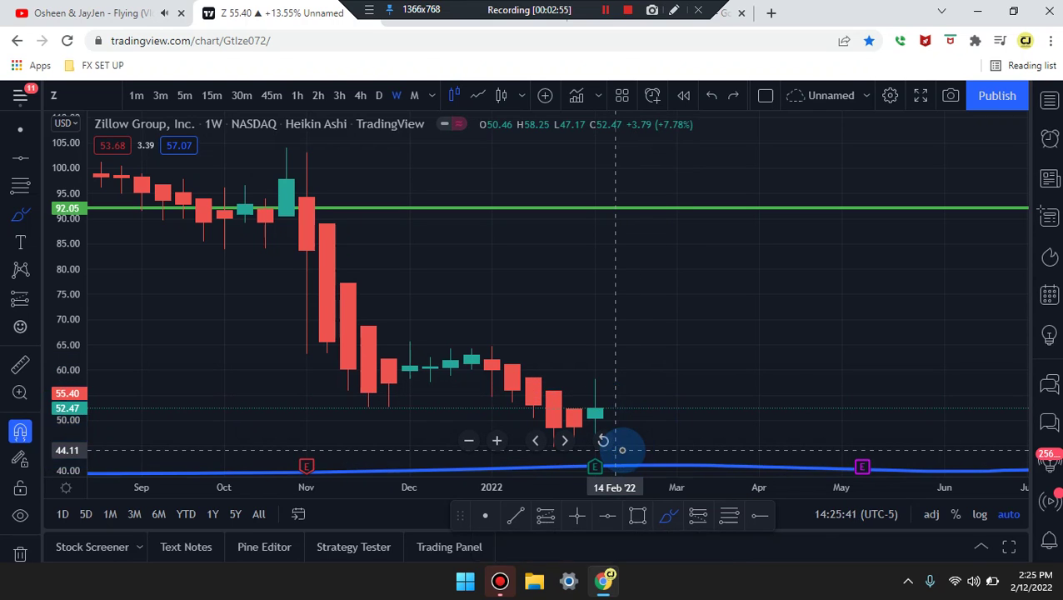
{"action": "scroll", "coordinate": [620, 410], "scroll_direction": "down", "scroll_amount": 2}
{"action": "scroll", "coordinate": [612, 421], "scroll_direction": "down", "scroll_amount": 2}
{"action": "scroll", "coordinate": [621, 409], "scroll_direction": "up", "scroll_amount": 1}
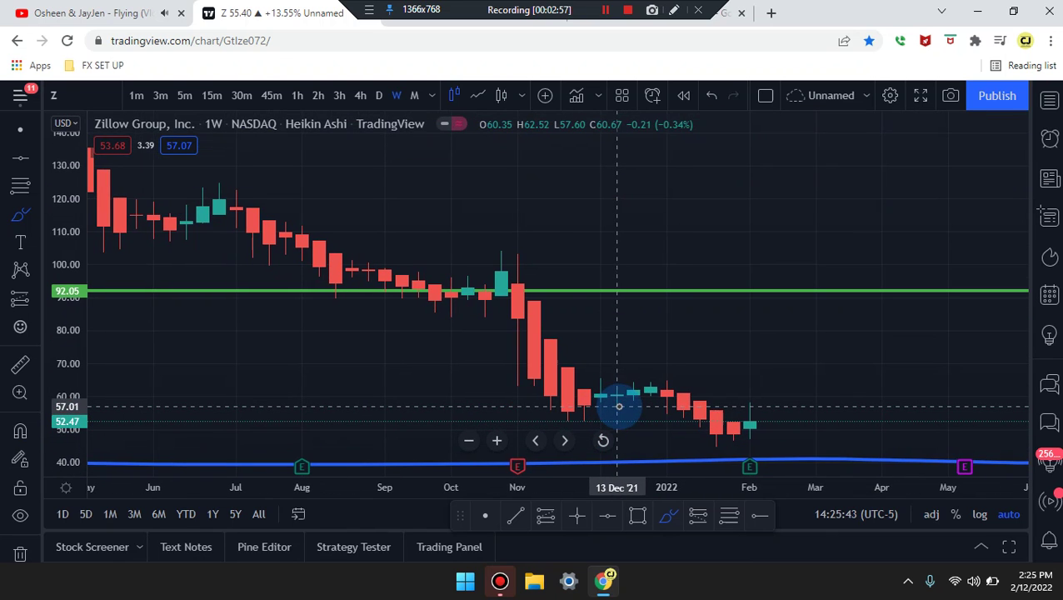
{"action": "scroll", "coordinate": [590, 377], "scroll_direction": "up", "scroll_amount": 1}
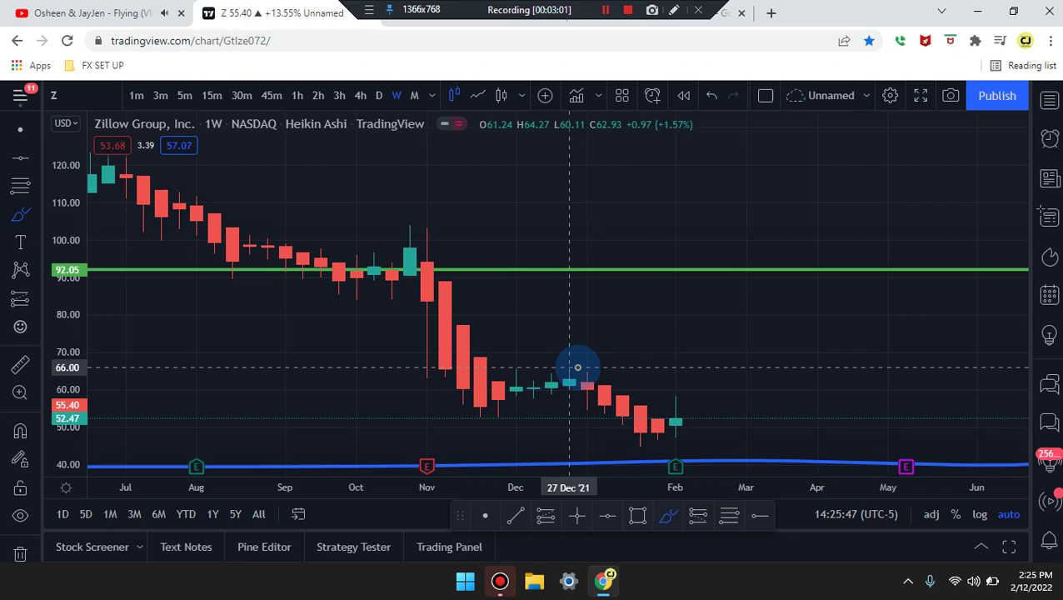
Sketch curves over the Nov–Jan swings and a downward projection from about 70 toward April.
{"action": "mouse_move", "coordinate": [423, 276]}
{"action": "left_mouse_down"}
{"action": "mouse_move", "coordinate": [497, 400]}
{"action": "mouse_move", "coordinate": [593, 380]}
{"action": "mouse_move", "coordinate": [664, 436]}
{"action": "mouse_move", "coordinate": [763, 312]}
{"action": "left_mouse_up"}
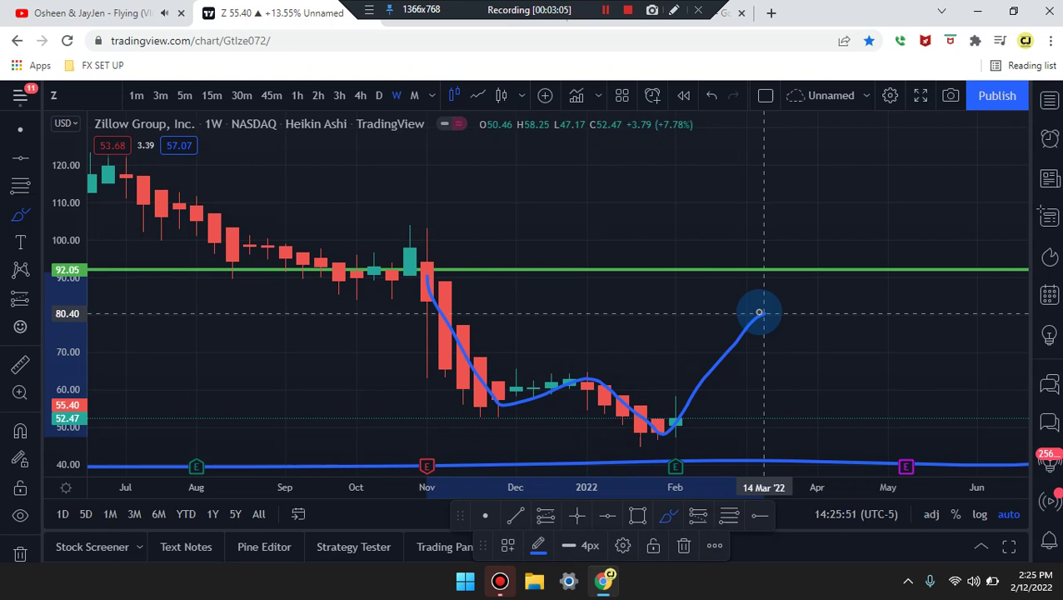
{"action": "left_click_drag", "start_coordinate": [583, 379], "coordinate": [809, 377]}
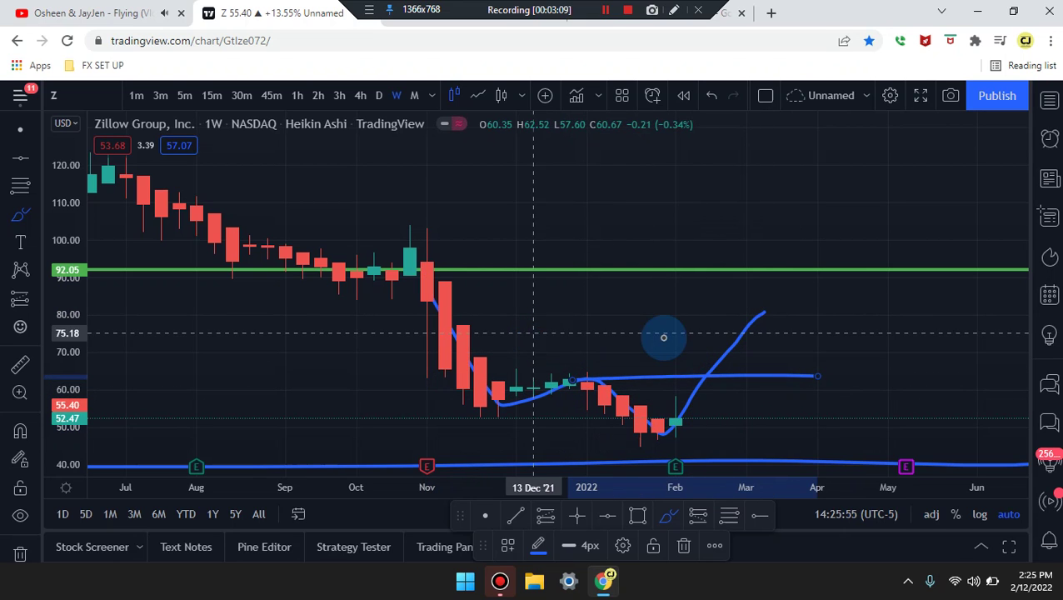
{"action": "mouse_move", "coordinate": [727, 346]}
{"action": "left_mouse_down"}
{"action": "mouse_move", "coordinate": [751, 377]}
{"action": "mouse_move", "coordinate": [879, 239]}
{"action": "left_mouse_up"}
{"action": "key", "text": "ctrl+z"}
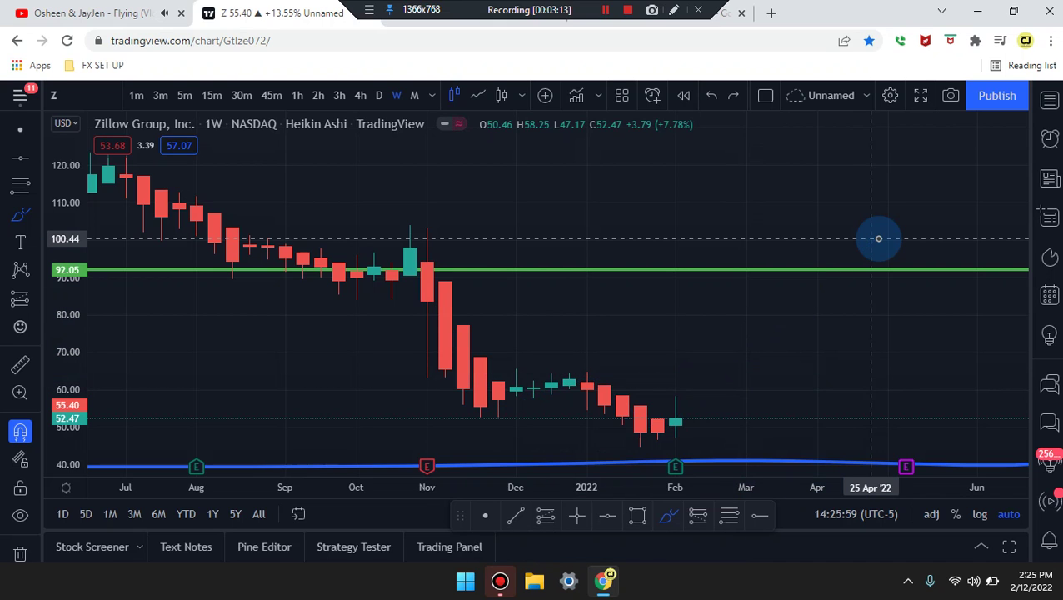
{"action": "left_click_drag", "start_coordinate": [551, 348], "coordinate": [865, 497]}
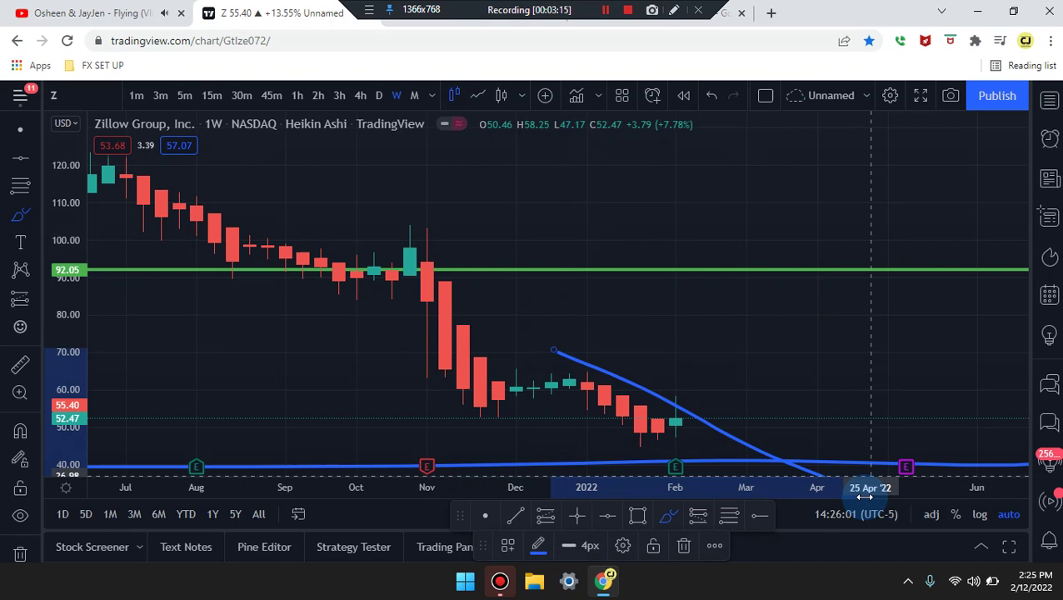
Undo the downward projection and sketch strokes around the Dec–Feb candles down to about 45.
{"action": "key", "text": "ctrl+z"}
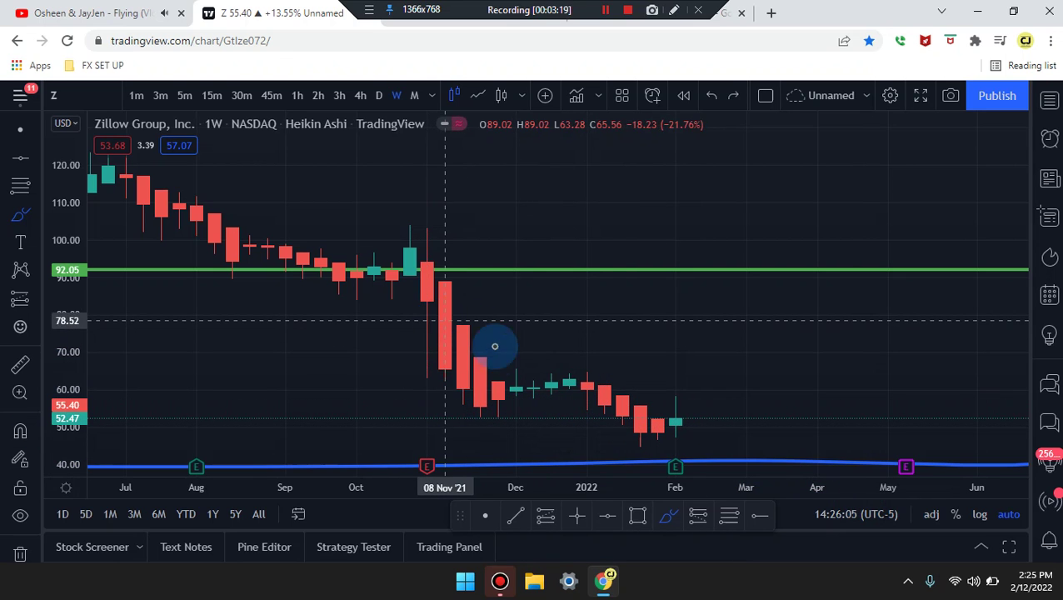
{"action": "left_click_drag", "start_coordinate": [455, 374], "coordinate": [763, 383]}
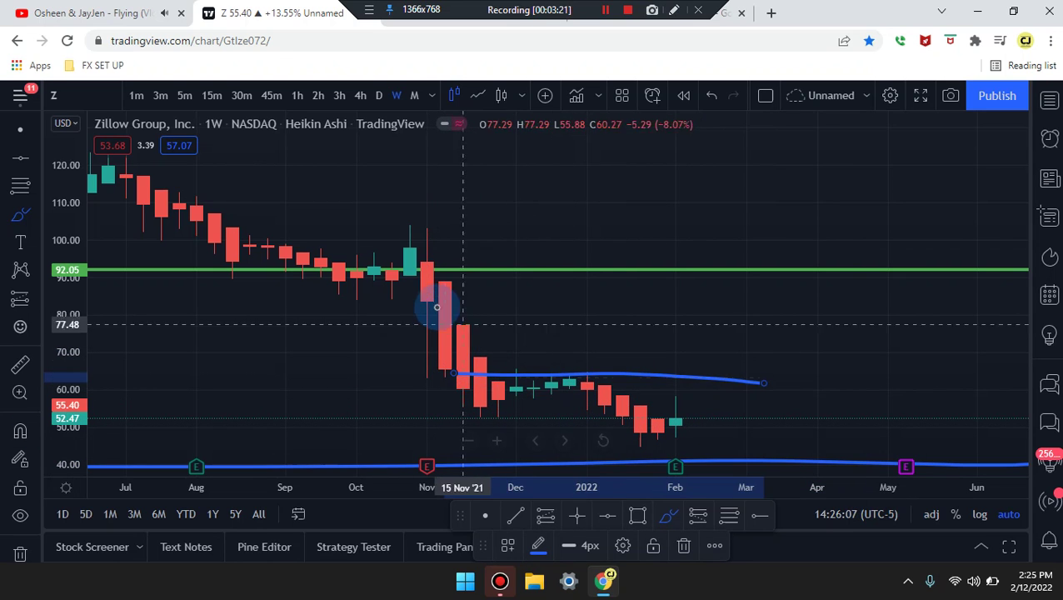
{"action": "left_click_drag", "start_coordinate": [434, 308], "coordinate": [518, 423]}
{"action": "mouse_move", "coordinate": [594, 362]}
{"action": "left_mouse_down"}
{"action": "mouse_move", "coordinate": [570, 368]}
{"action": "mouse_move", "coordinate": [615, 375]}
{"action": "mouse_move", "coordinate": [565, 379]}
{"action": "left_mouse_up"}
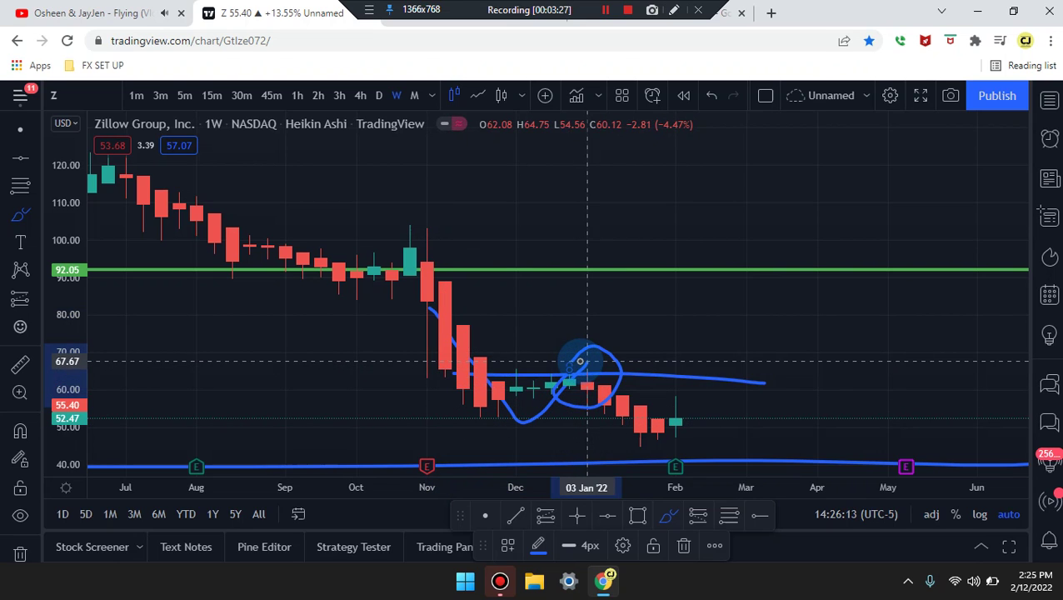
{"action": "left_click_drag", "start_coordinate": [580, 361], "coordinate": [665, 445]}
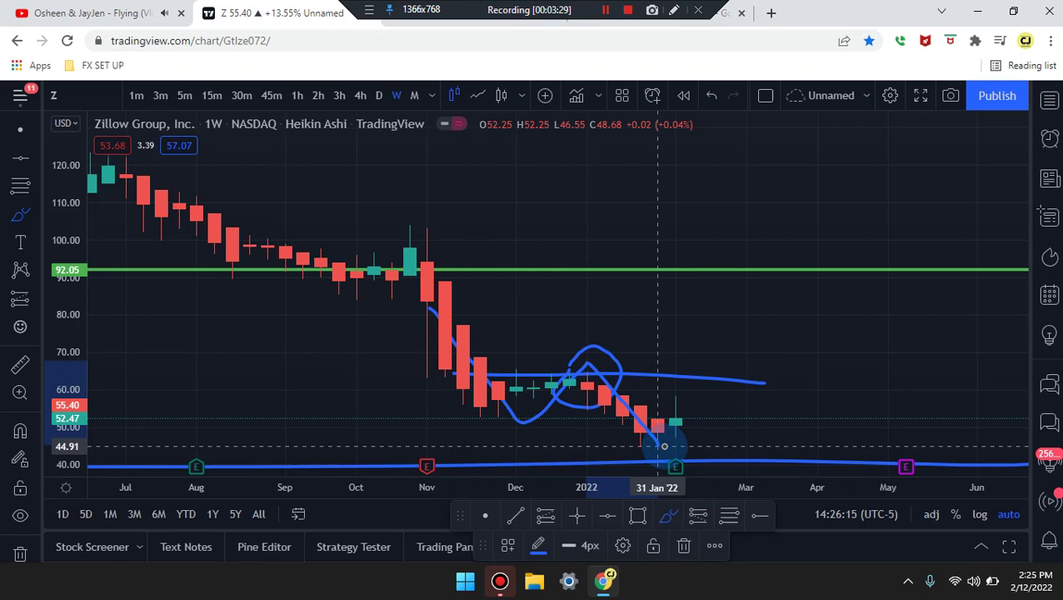
{"action": "mouse_move", "coordinate": [659, 446]}
{"action": "left_mouse_down"}
{"action": "mouse_move", "coordinate": [692, 377]}
{"action": "mouse_move", "coordinate": [675, 412]}
{"action": "left_mouse_up"}
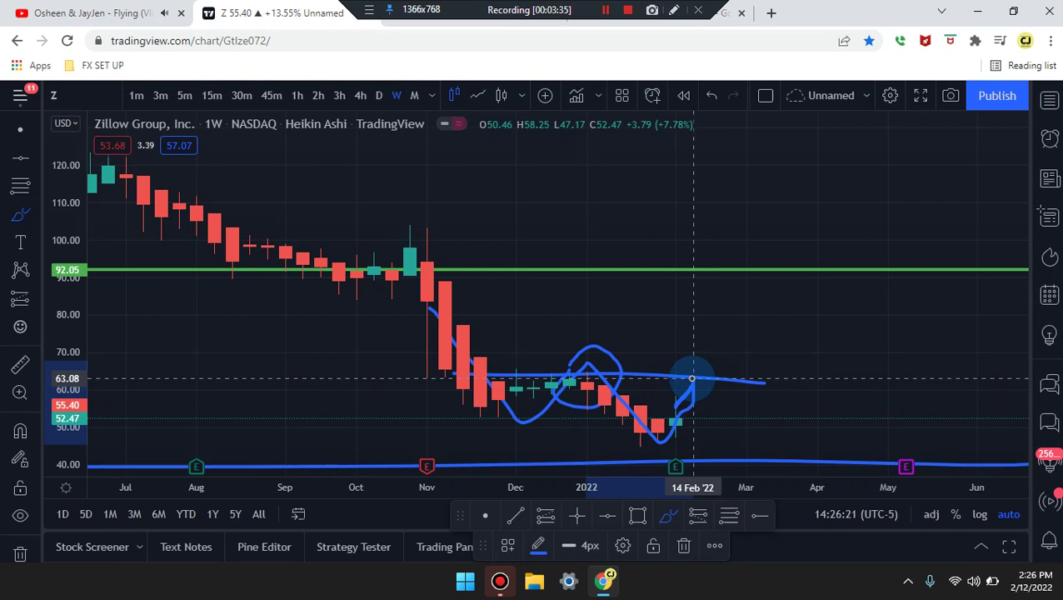
{"action": "left_click_drag", "start_coordinate": [692, 378], "coordinate": [676, 400]}
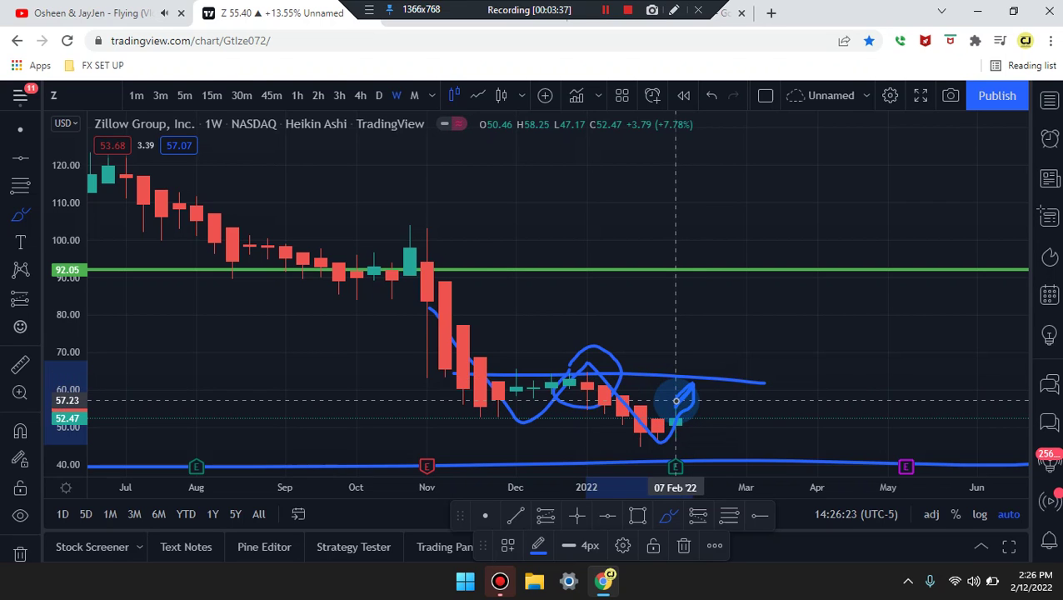
Undo those trial strokes, try rising and near-53 strokes, and undo them as well.
{"action": "key", "text": "ctrl+z"}
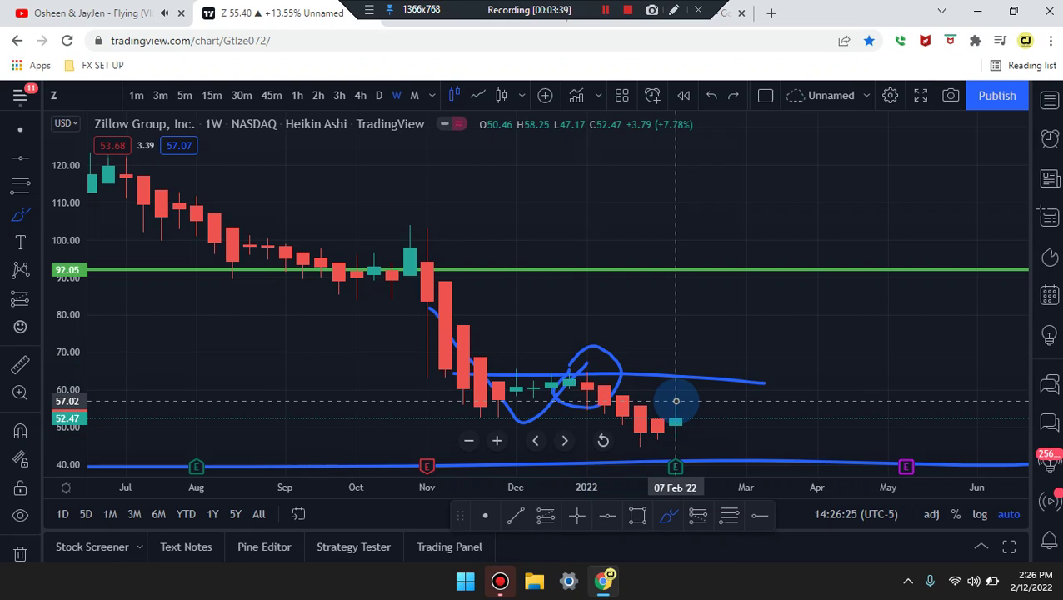
{"action": "key", "text": "ctrl+y"}
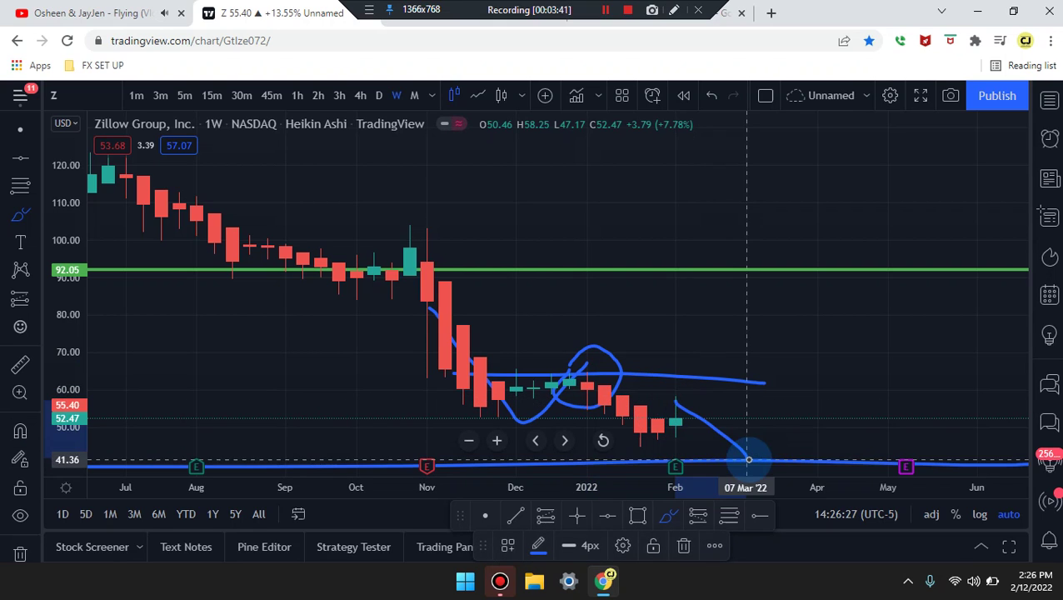
{"action": "key", "text": "ctrl+z"}
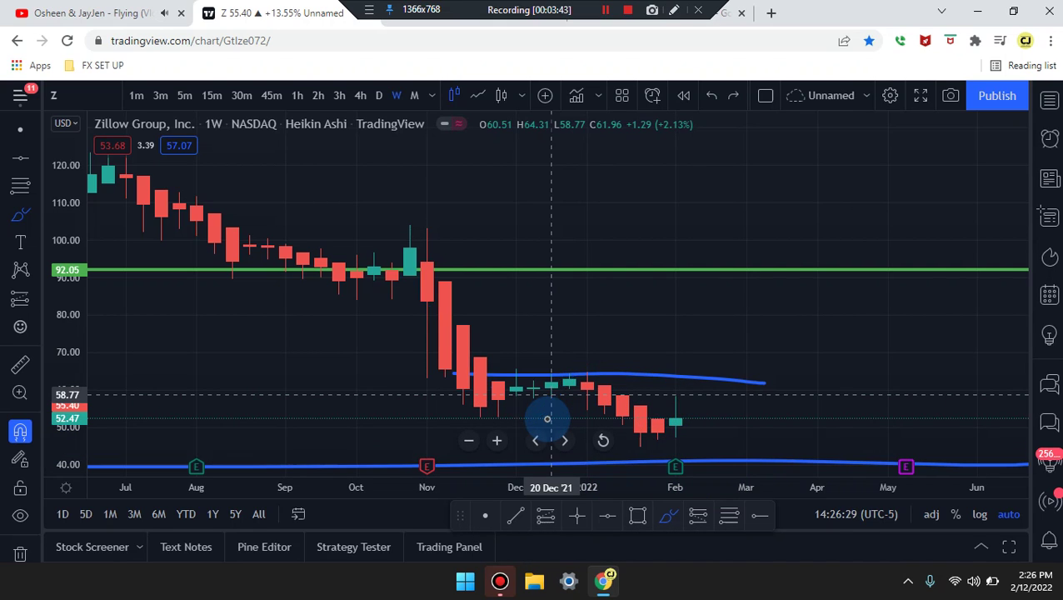
{"action": "mouse_move", "coordinate": [499, 409]}
{"action": "left_mouse_down"}
{"action": "mouse_move", "coordinate": [560, 361]}
{"action": "mouse_move", "coordinate": [677, 434]}
{"action": "mouse_move", "coordinate": [691, 403]}
{"action": "mouse_move", "coordinate": [729, 435]}
{"action": "left_mouse_up"}
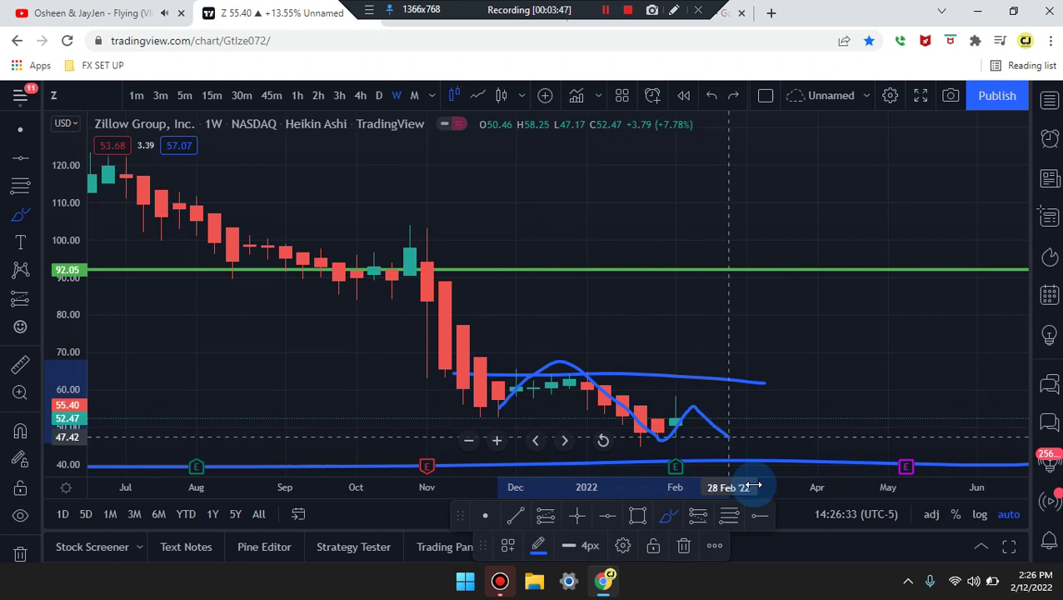
{"action": "left_click_drag", "start_coordinate": [754, 486], "coordinate": [748, 480]}
{"action": "left_click_drag", "start_coordinate": [613, 415], "coordinate": [802, 414]}
{"action": "key", "text": "ctrl+z"}
{"action": "key", "text": "ctrl+z"}
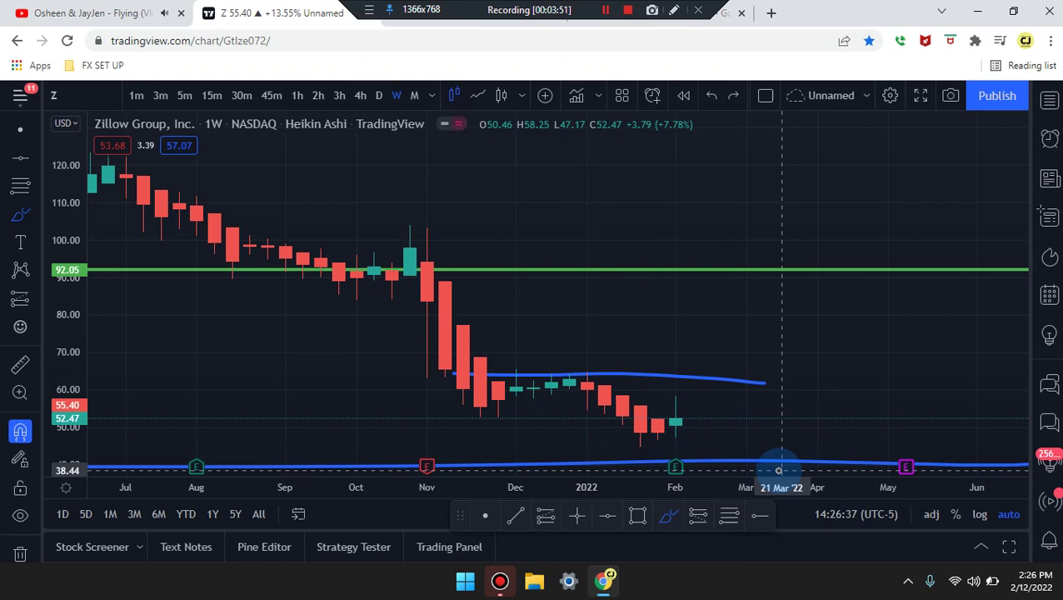
Switch to daily candles and try circles and an upward projection around the tall green candle, undoing each.
{"action": "left_click", "coordinate": [380, 97]}
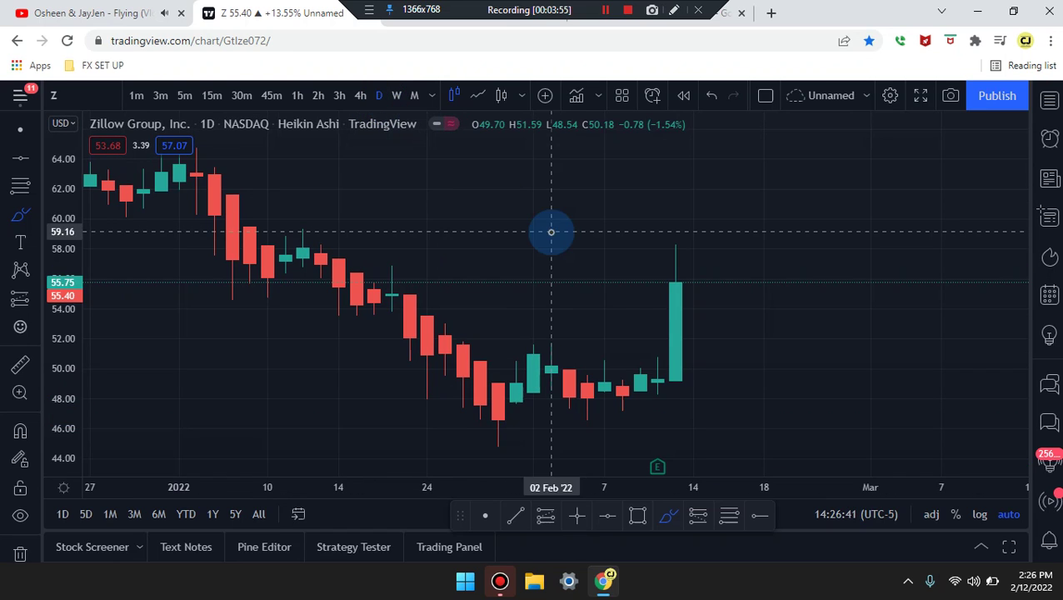
{"action": "mouse_move", "coordinate": [725, 385]}
{"action": "left_mouse_down"}
{"action": "mouse_move", "coordinate": [641, 380]}
{"action": "mouse_move", "coordinate": [658, 226]}
{"action": "mouse_move", "coordinate": [711, 221]}
{"action": "left_mouse_up"}
{"action": "left_click_drag", "start_coordinate": [760, 343], "coordinate": [723, 386]}
{"action": "key", "text": "ctrl+z"}
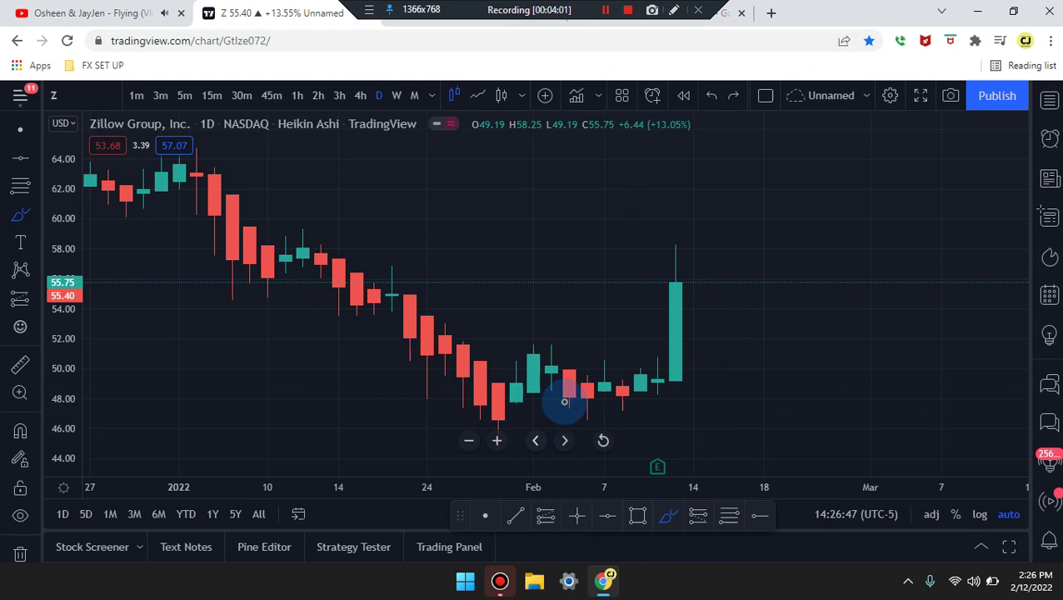
{"action": "mouse_move", "coordinate": [677, 418]}
{"action": "left_mouse_down"}
{"action": "mouse_move", "coordinate": [781, 282]}
{"action": "mouse_move", "coordinate": [784, 225]}
{"action": "left_mouse_up"}
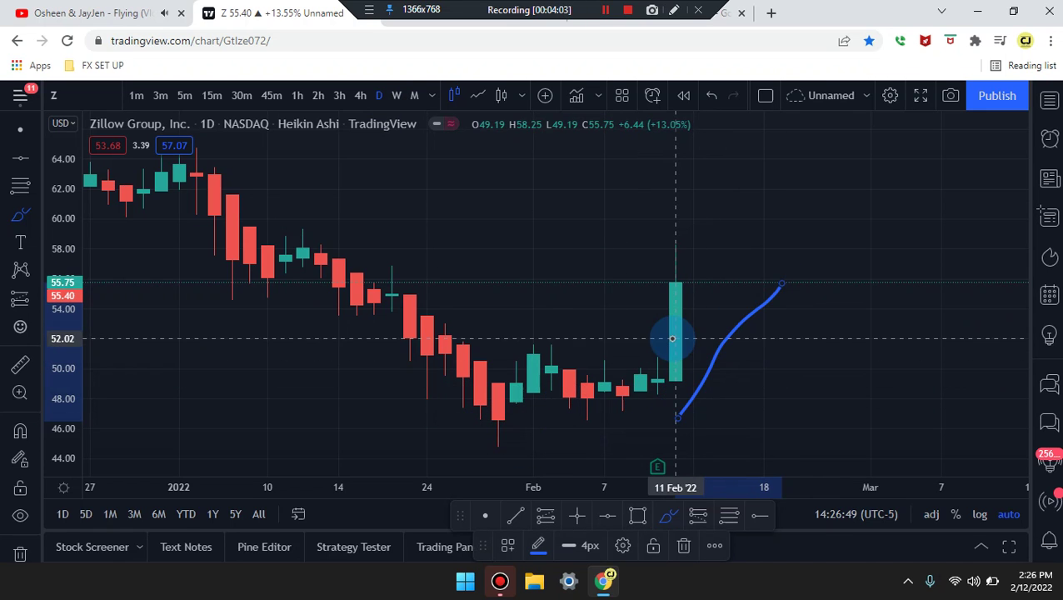
{"action": "key", "text": "ctrl+z"}
{"action": "mouse_move", "coordinate": [713, 315]}
{"action": "left_mouse_down"}
{"action": "mouse_move", "coordinate": [681, 411]}
{"action": "mouse_move", "coordinate": [658, 405]}
{"action": "left_mouse_up"}
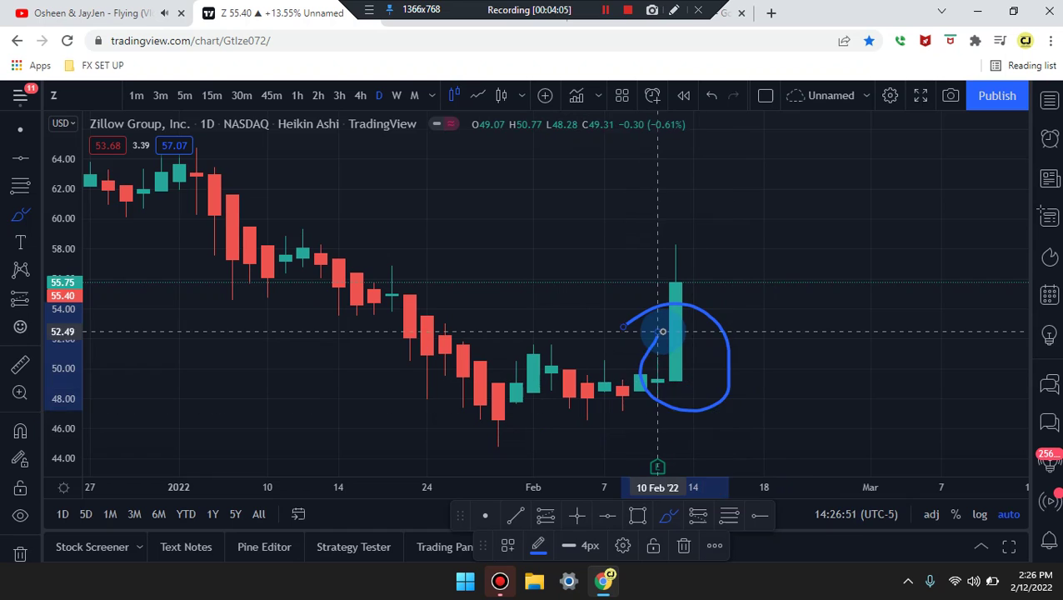
{"action": "key", "text": "ctrl+z"}
Draw blue channel strokes near 51 and 47 and a wavy path rising to 56, undoing strays.
{"action": "left_click_drag", "start_coordinate": [469, 367], "coordinate": [730, 356]}
{"action": "left_click_drag", "start_coordinate": [519, 408], "coordinate": [460, 408]}
{"action": "left_click_drag", "start_coordinate": [702, 417], "coordinate": [710, 417]}
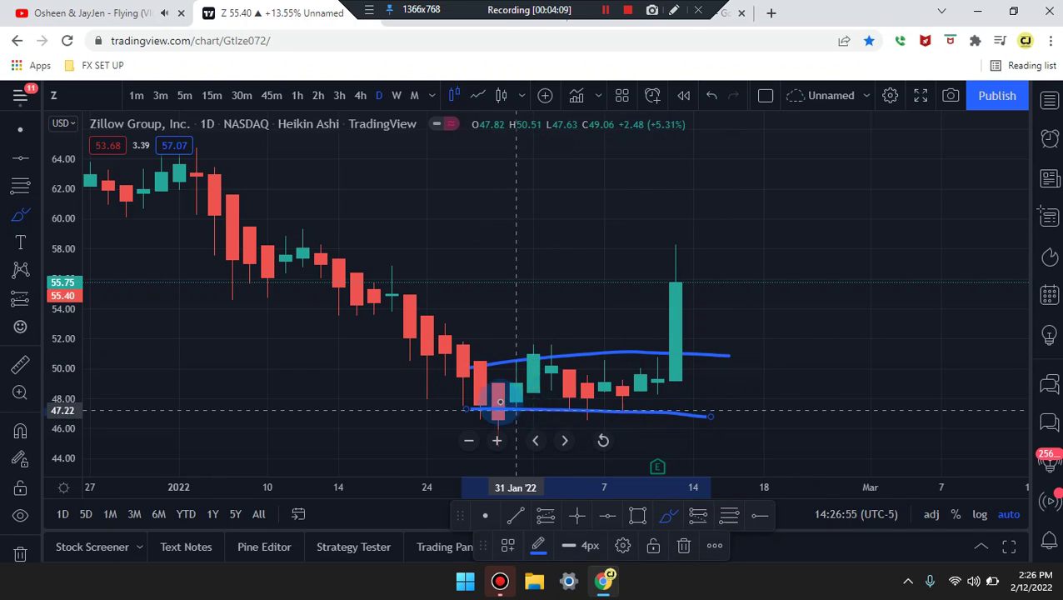
{"action": "mouse_move", "coordinate": [439, 343]}
{"action": "left_mouse_down"}
{"action": "mouse_move", "coordinate": [484, 411]}
{"action": "mouse_move", "coordinate": [546, 344]}
{"action": "mouse_move", "coordinate": [587, 407]}
{"action": "mouse_move", "coordinate": [620, 368]}
{"action": "mouse_move", "coordinate": [635, 406]}
{"action": "mouse_move", "coordinate": [707, 285]}
{"action": "left_mouse_up"}
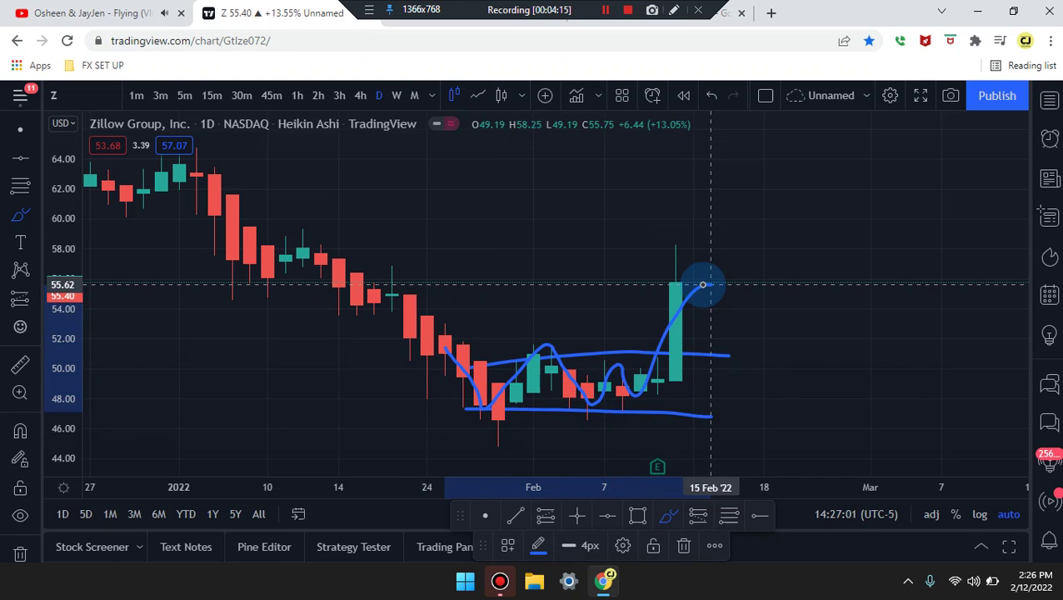
{"action": "left_click_drag", "start_coordinate": [414, 399], "coordinate": [709, 373]}
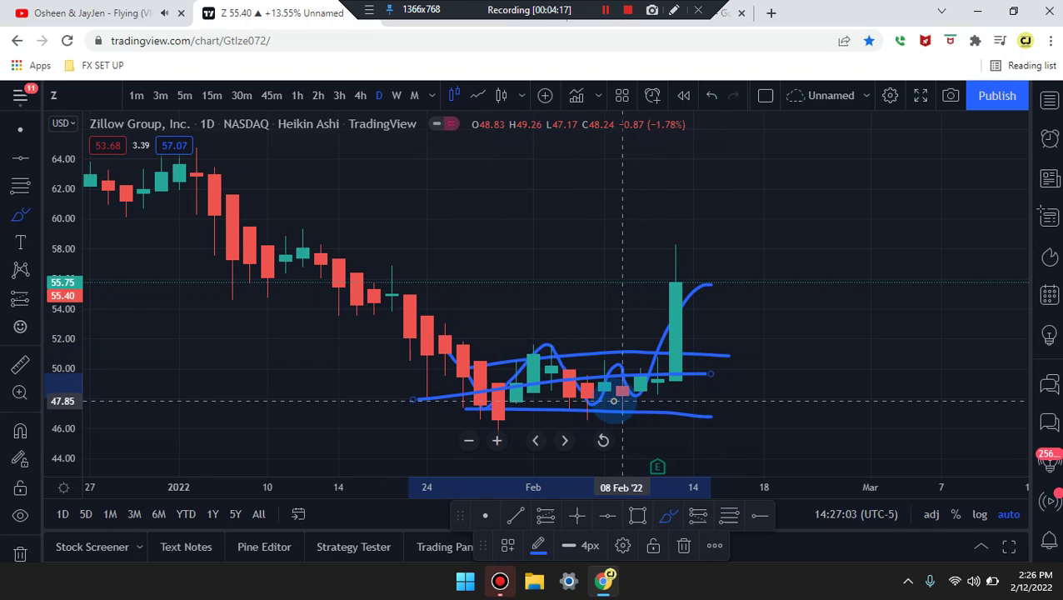
{"action": "key", "text": "ctrl+z"}
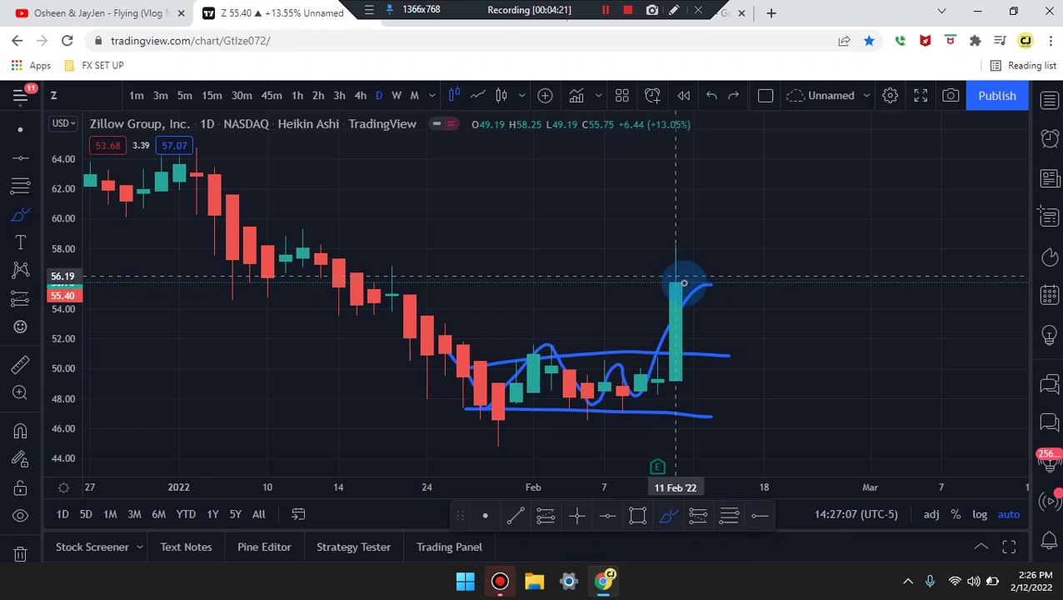
{"action": "left_click_drag", "start_coordinate": [388, 296], "coordinate": [696, 300]}
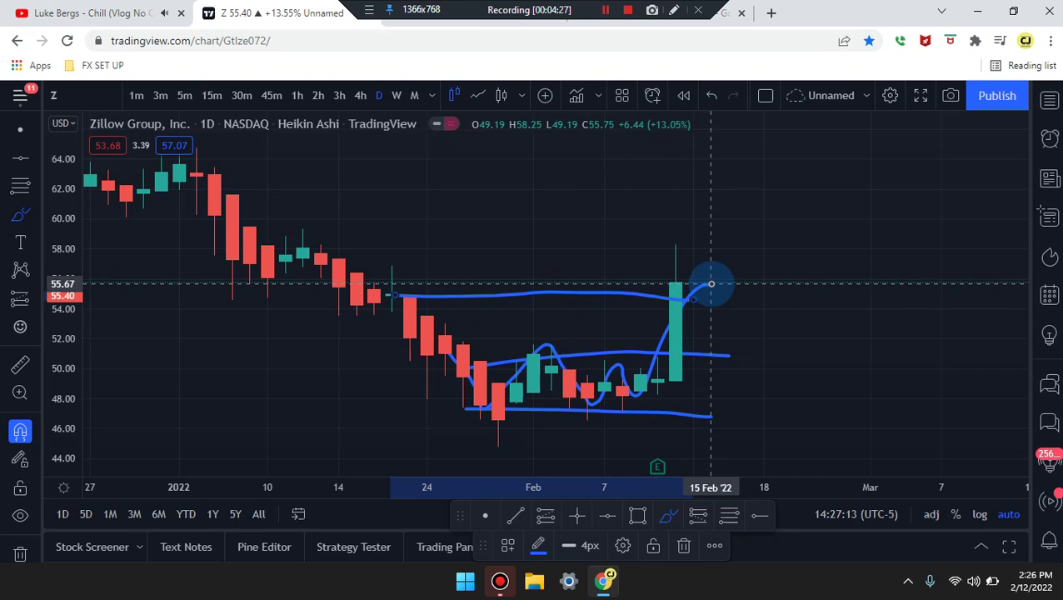
{"action": "key", "text": "ctrl+z"}
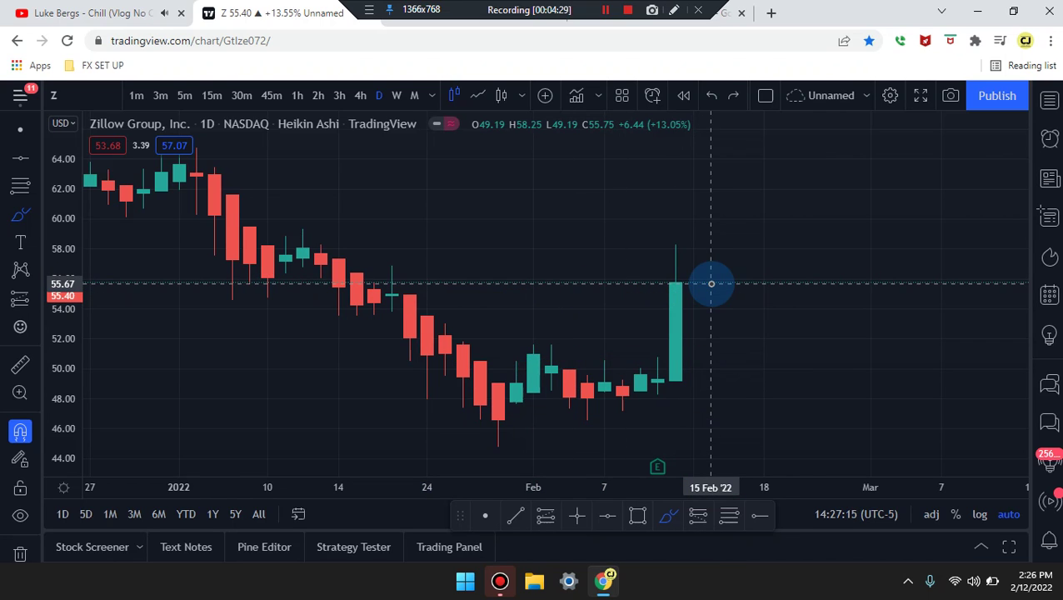
Add yellow horizontal rays at 54.94 from 20 Jan and 57.60 from 12 Jan.
{"action": "left_click", "coordinate": [753, 514]}
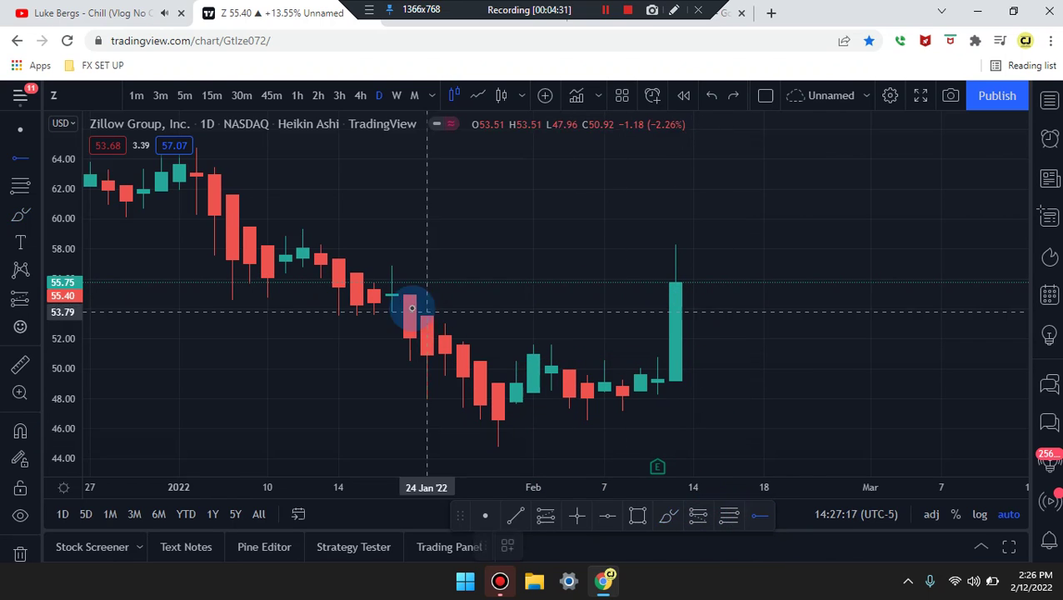
{"action": "left_click", "coordinate": [384, 295]}
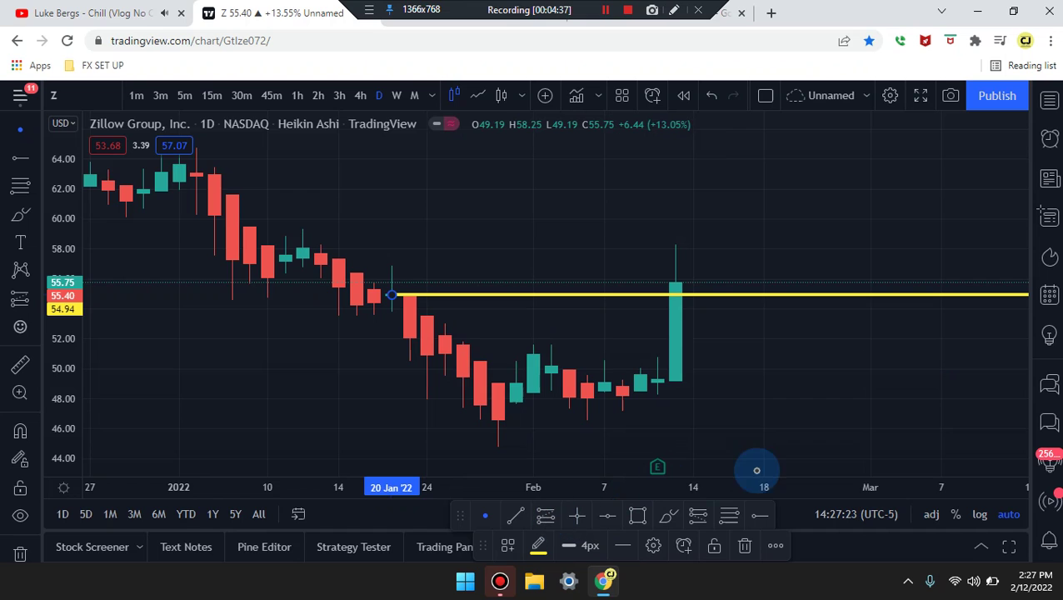
{"action": "left_click", "coordinate": [757, 517]}
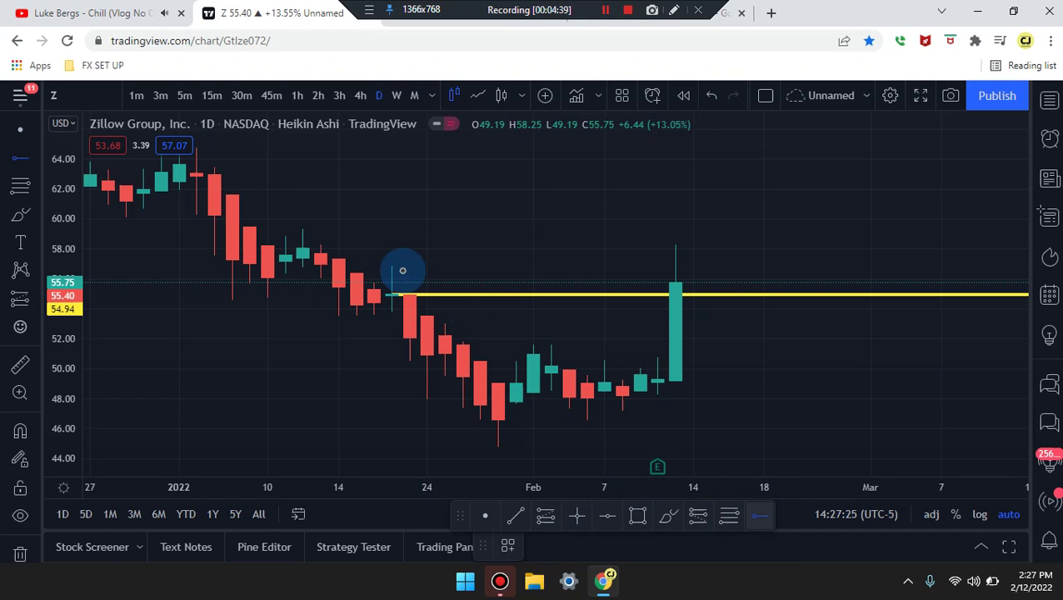
{"action": "left_click", "coordinate": [300, 255]}
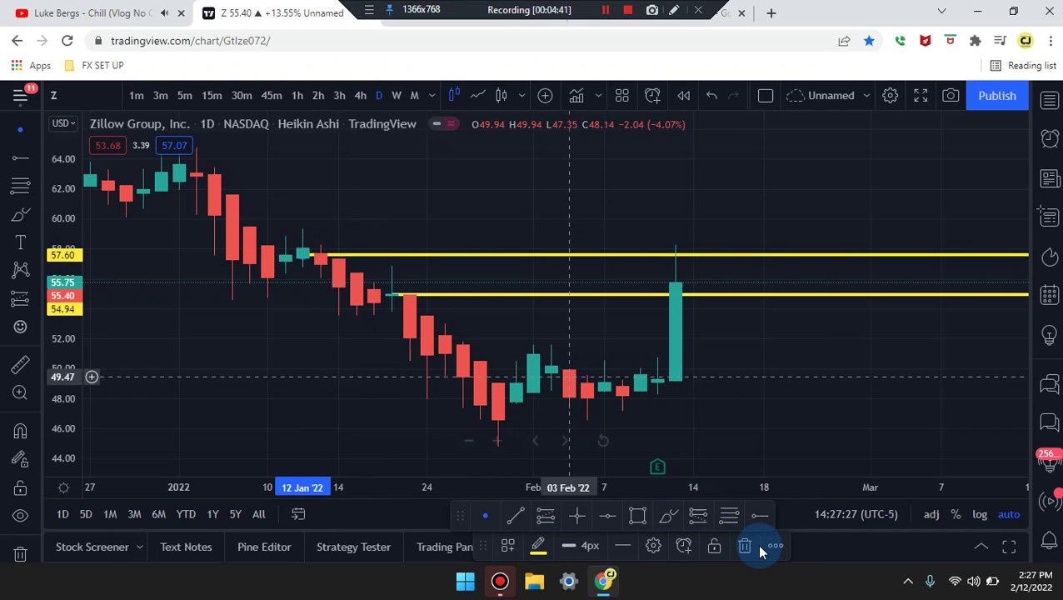
{"action": "left_click", "coordinate": [673, 515]}
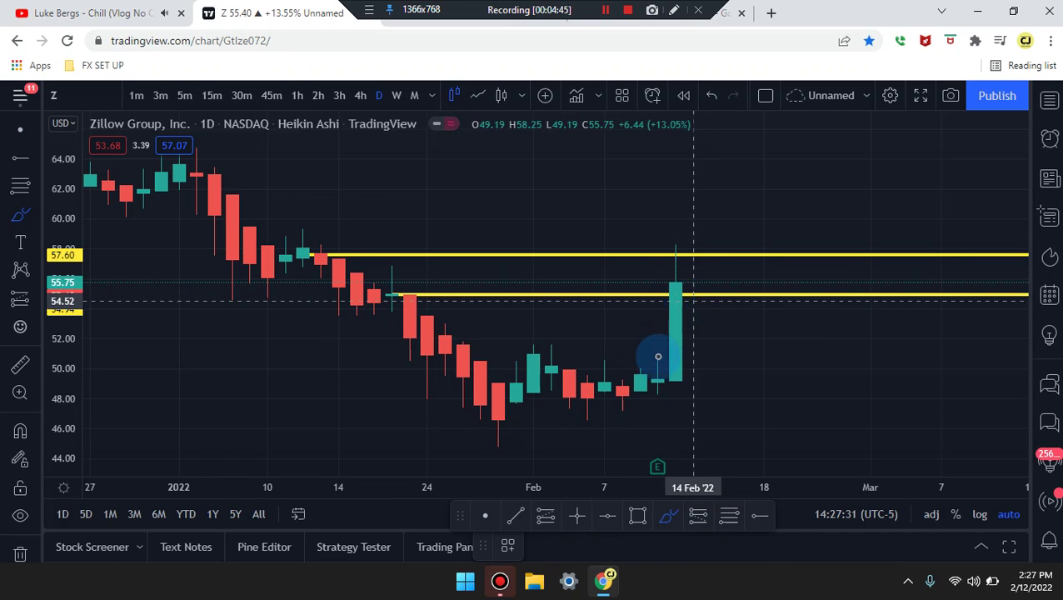
Try rising and Jan 28 projection paths with the Brush, undoing each one.
{"action": "mouse_move", "coordinate": [658, 364]}
{"action": "left_mouse_down"}
{"action": "mouse_move", "coordinate": [716, 178]}
{"action": "mouse_move", "coordinate": [836, 147]}
{"action": "mouse_move", "coordinate": [873, 107]}
{"action": "left_mouse_up"}
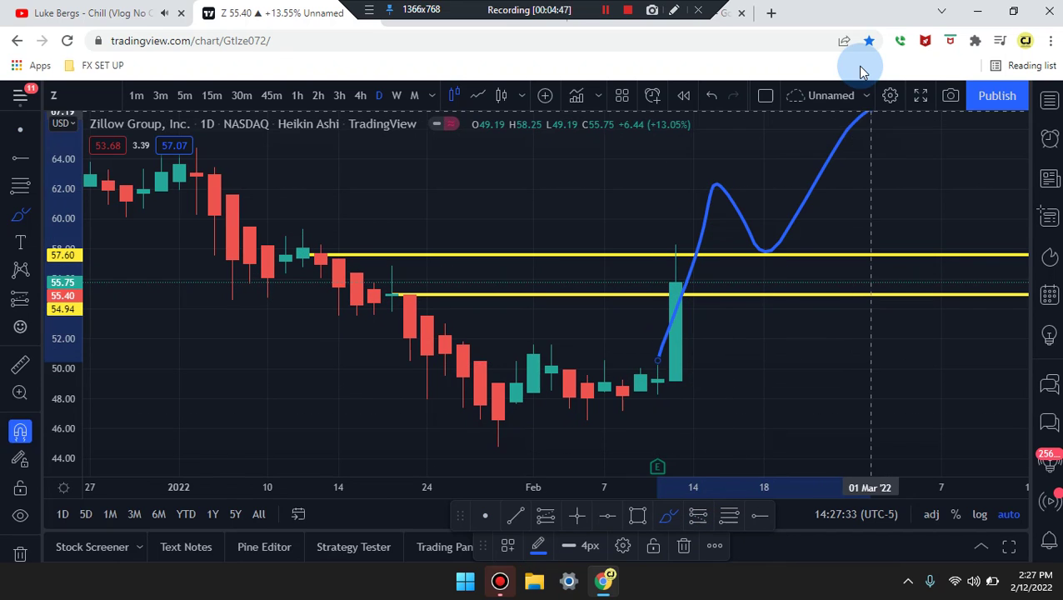
{"action": "key", "text": "ctrl+z"}
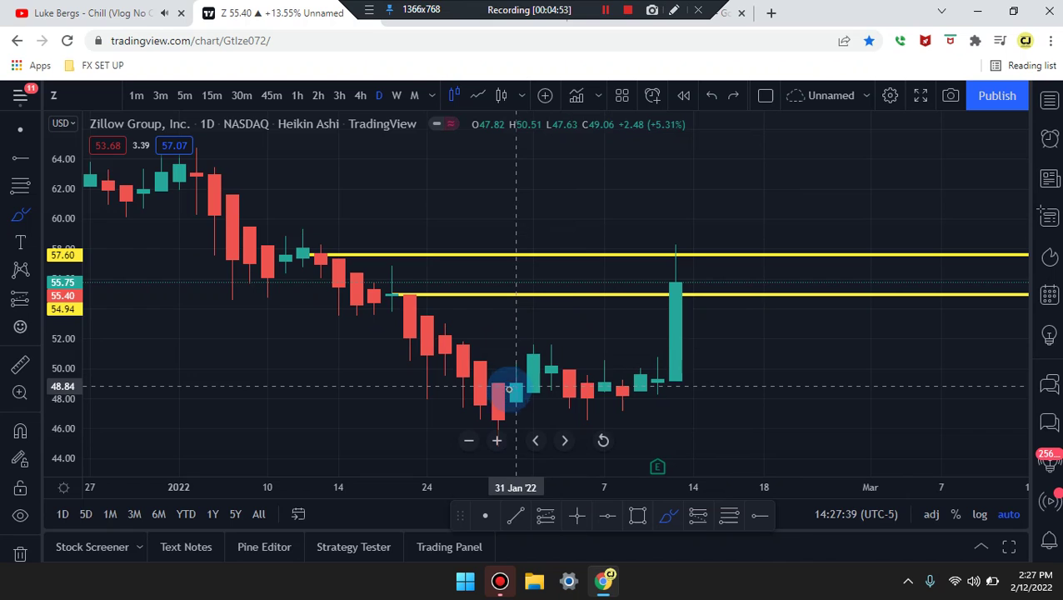
{"action": "left_click_drag", "start_coordinate": [500, 407], "coordinate": [553, 335]}
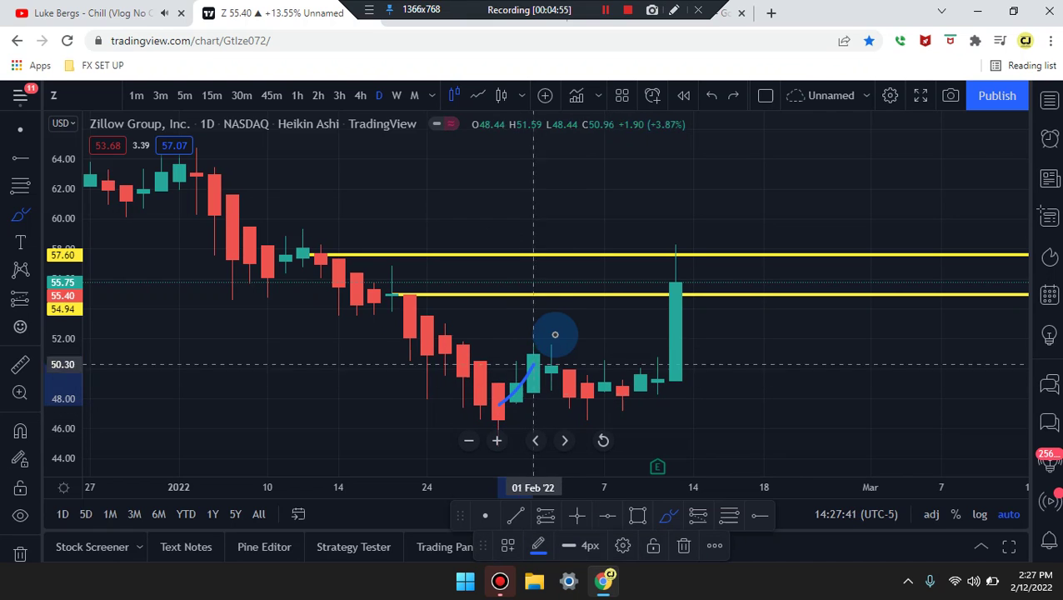
{"action": "key", "text": "ctrl+z"}
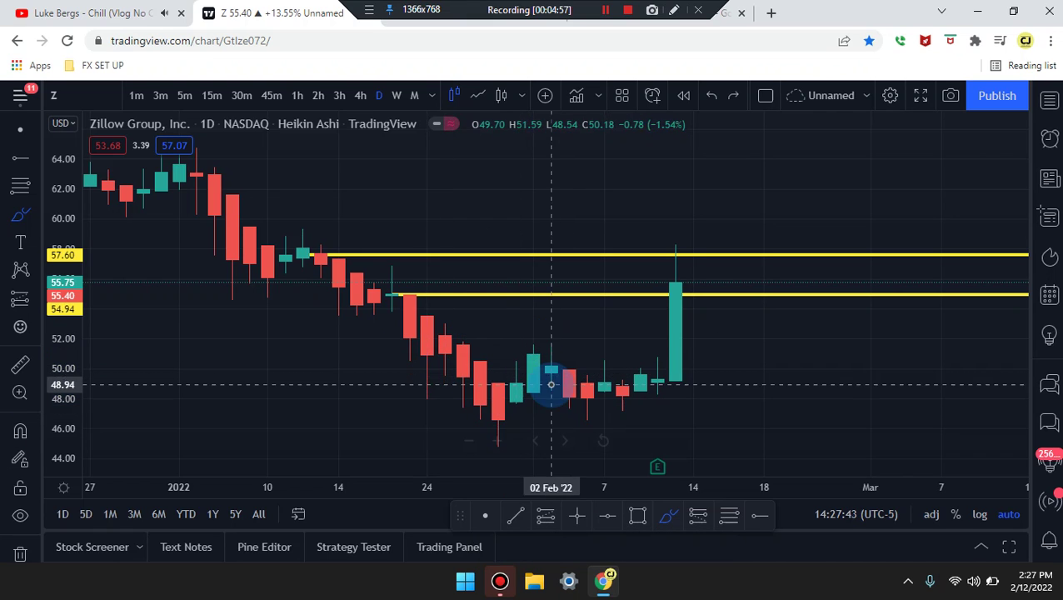
{"action": "mouse_move", "coordinate": [502, 413]}
{"action": "left_mouse_down"}
{"action": "mouse_move", "coordinate": [553, 342]}
{"action": "mouse_move", "coordinate": [634, 416]}
{"action": "mouse_move", "coordinate": [687, 261]}
{"action": "mouse_move", "coordinate": [747, 360]}
{"action": "mouse_move", "coordinate": [868, 475]}
{"action": "left_mouse_up"}
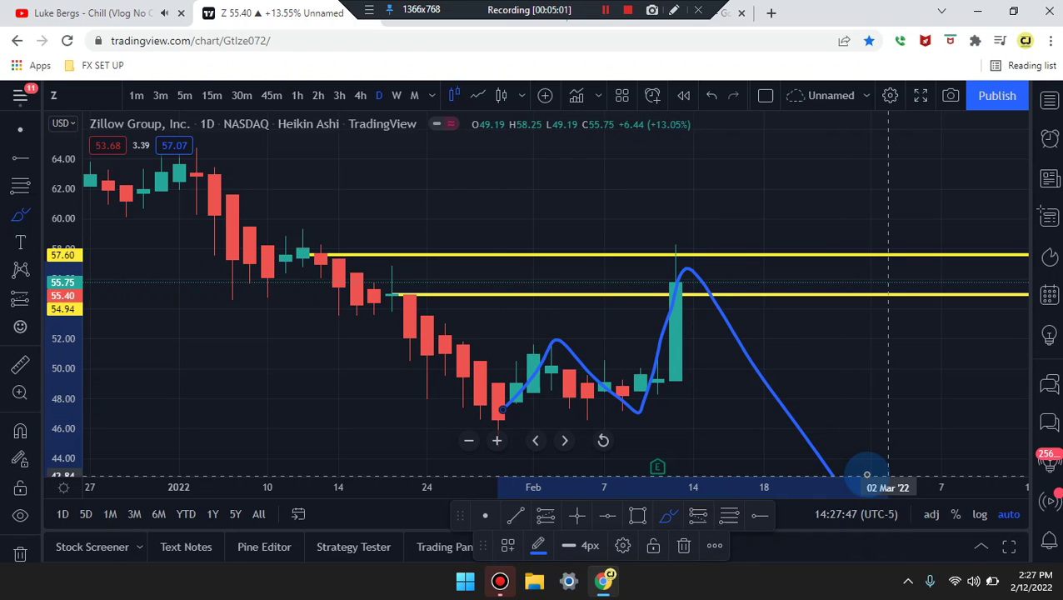
{"action": "key", "text": "ctrl+z"}
{"action": "key", "text": "ctrl+z"}
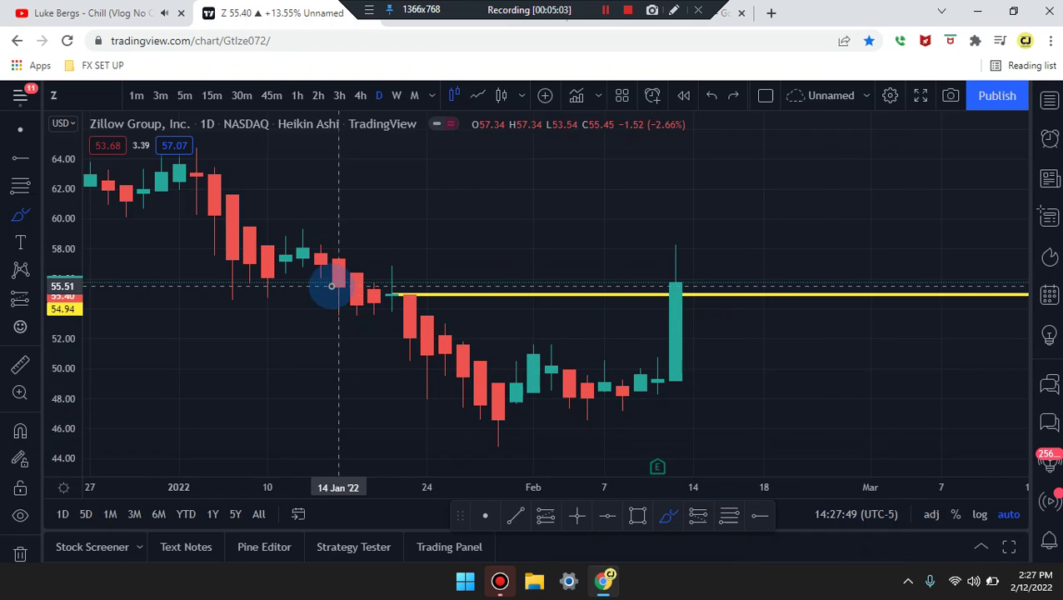
Use the Undo/Redo arrows to keep both yellow levels while removing the blue path.
{"action": "left_click", "coordinate": [712, 105]}
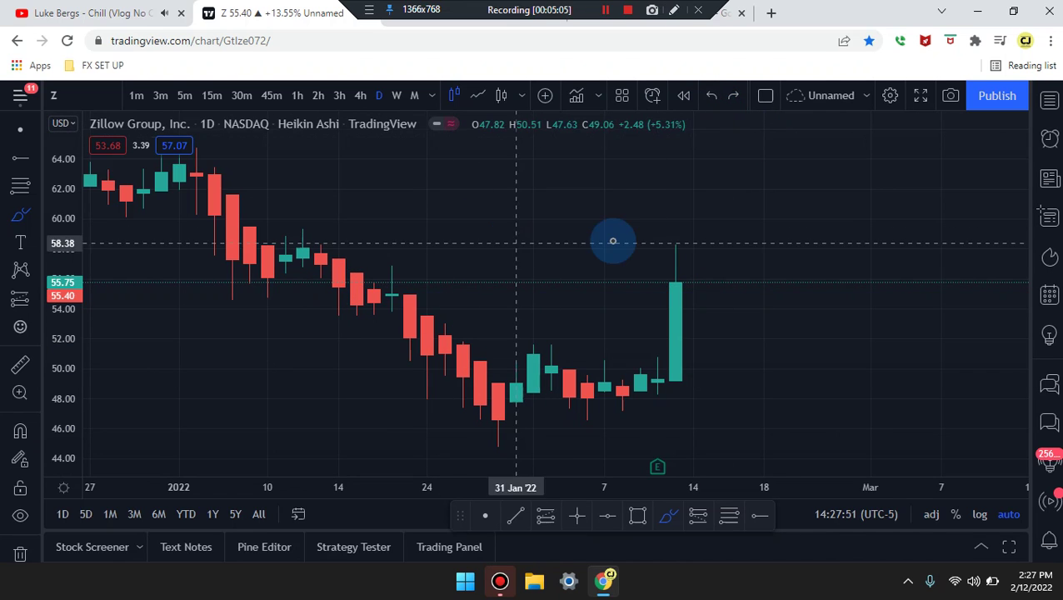
{"action": "left_click", "coordinate": [735, 106]}
{"action": "left_click", "coordinate": [735, 107]}
{"action": "left_click", "coordinate": [735, 107]}
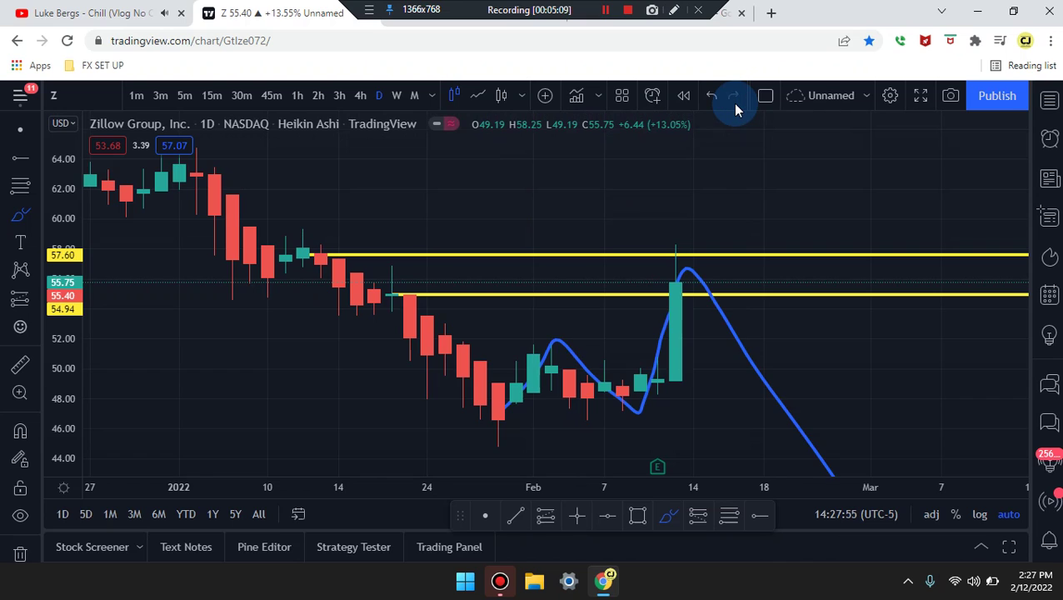
{"action": "left_click", "coordinate": [712, 97]}
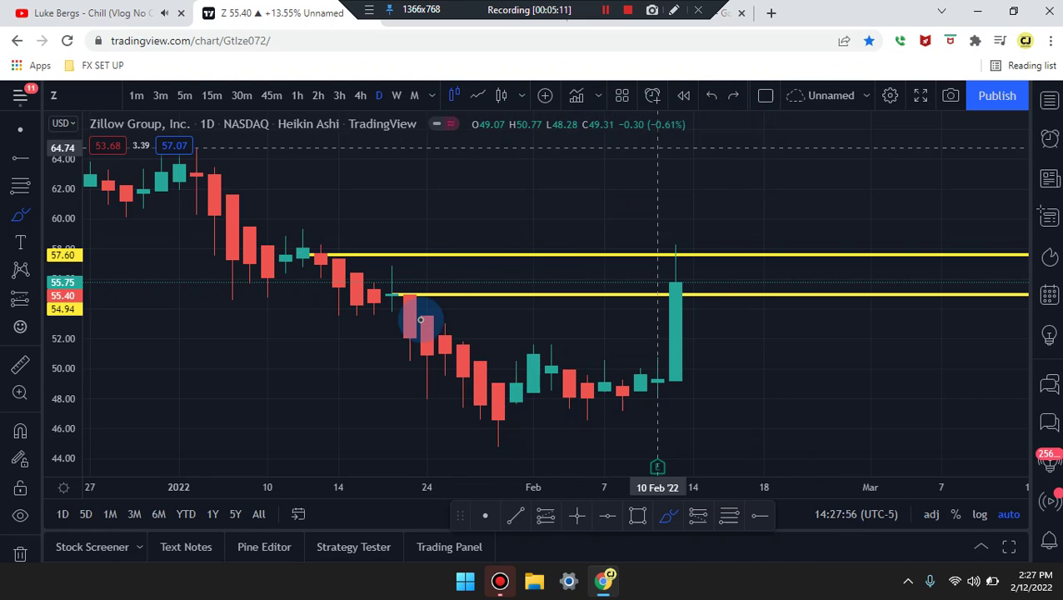
Sketch curve, support and breakout strokes around the yellow levels, then undo the latest ones.
{"action": "left_click_drag", "start_coordinate": [345, 351], "coordinate": [405, 267]}
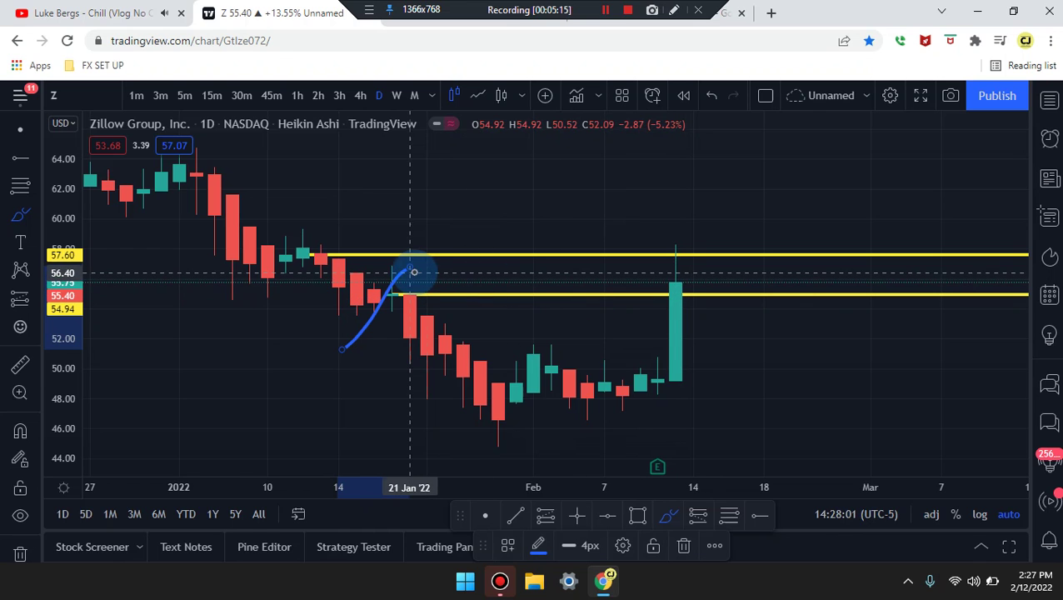
{"action": "left_click_drag", "start_coordinate": [410, 270], "coordinate": [526, 373]}
{"action": "left_click_drag", "start_coordinate": [429, 356], "coordinate": [676, 344]}
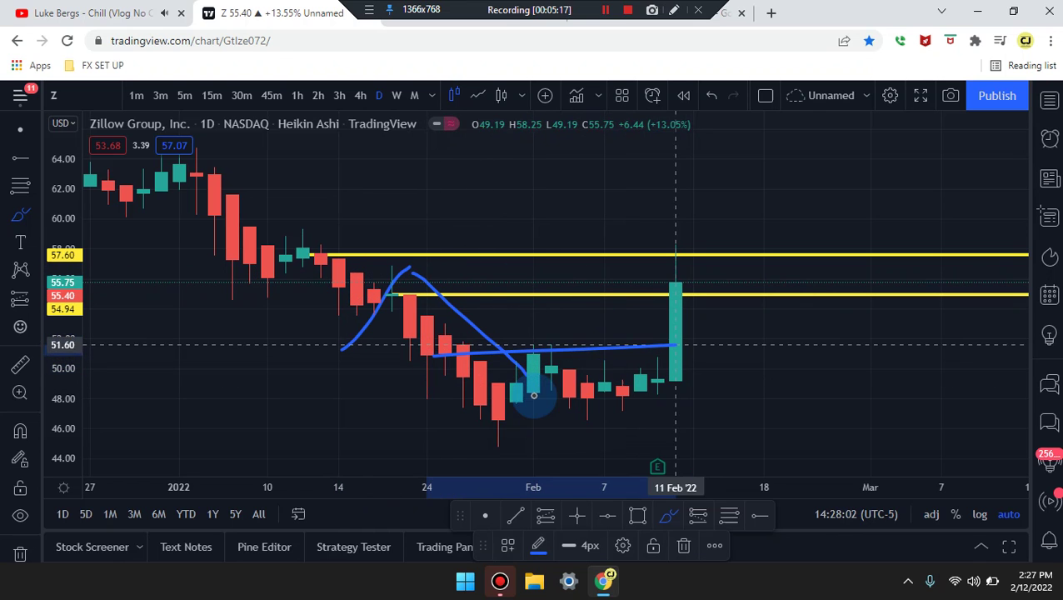
{"action": "left_click_drag", "start_coordinate": [676, 411], "coordinate": [445, 418]}
{"action": "mouse_move", "coordinate": [563, 383]}
{"action": "left_mouse_down"}
{"action": "mouse_move", "coordinate": [690, 246]}
{"action": "mouse_move", "coordinate": [784, 230]}
{"action": "mouse_move", "coordinate": [638, 249]}
{"action": "mouse_move", "coordinate": [800, 408]}
{"action": "left_mouse_up"}
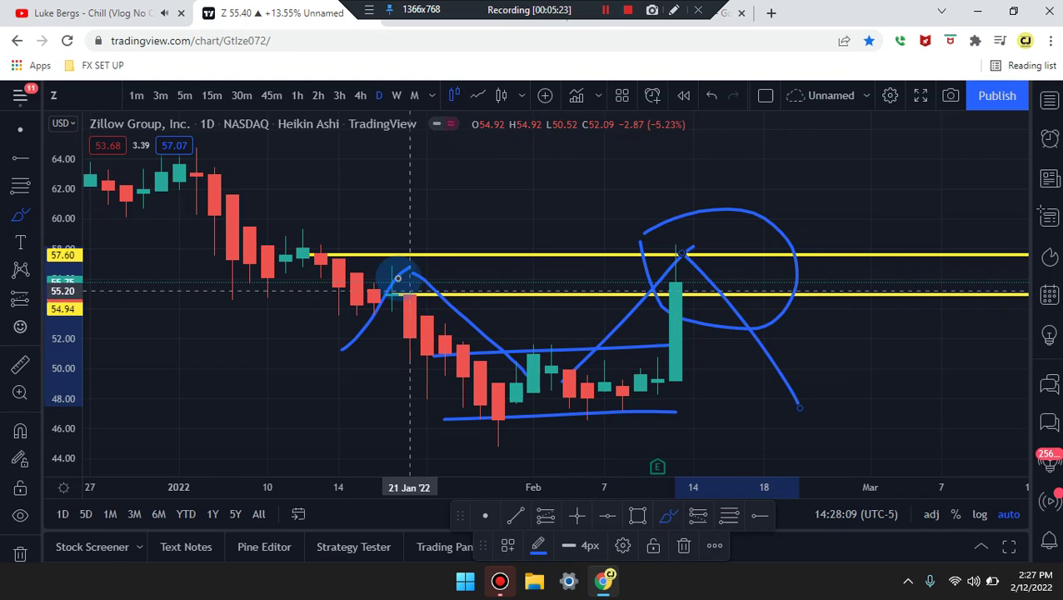
{"action": "mouse_move", "coordinate": [409, 251]}
{"action": "left_mouse_down"}
{"action": "mouse_move", "coordinate": [523, 316]}
{"action": "mouse_move", "coordinate": [533, 198]}
{"action": "left_mouse_up"}
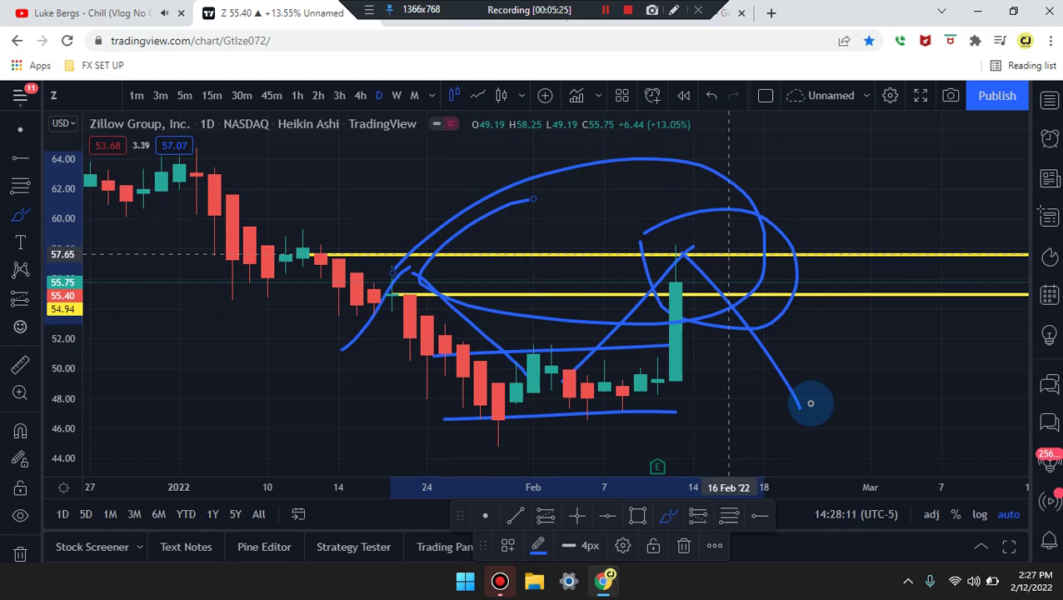
{"action": "key", "text": "ctrl+z"}
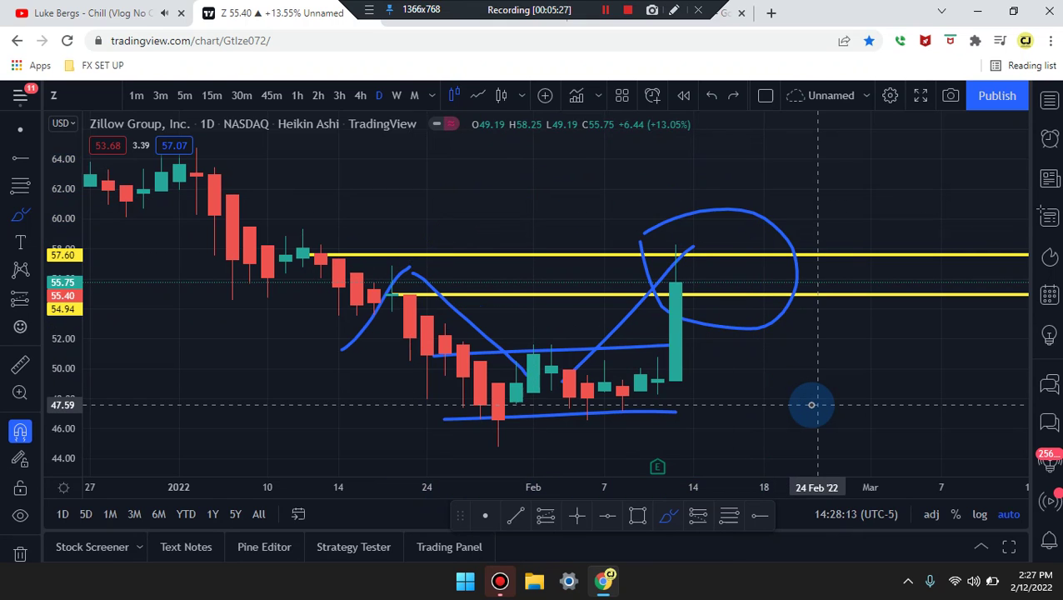
{"action": "key", "text": "ctrl+z"}
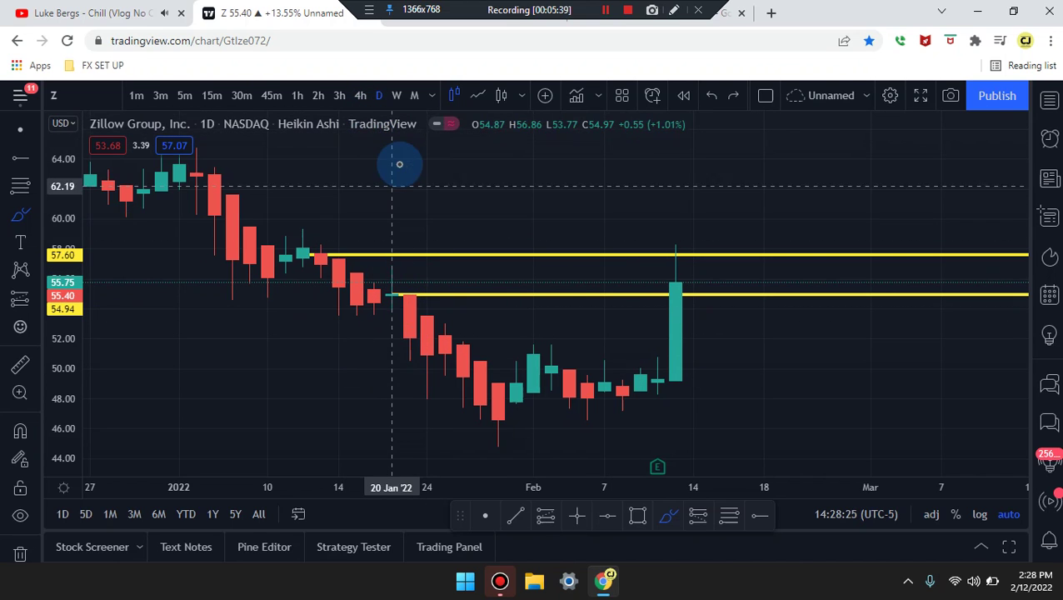
{"action": "left_click", "coordinate": [362, 97]}
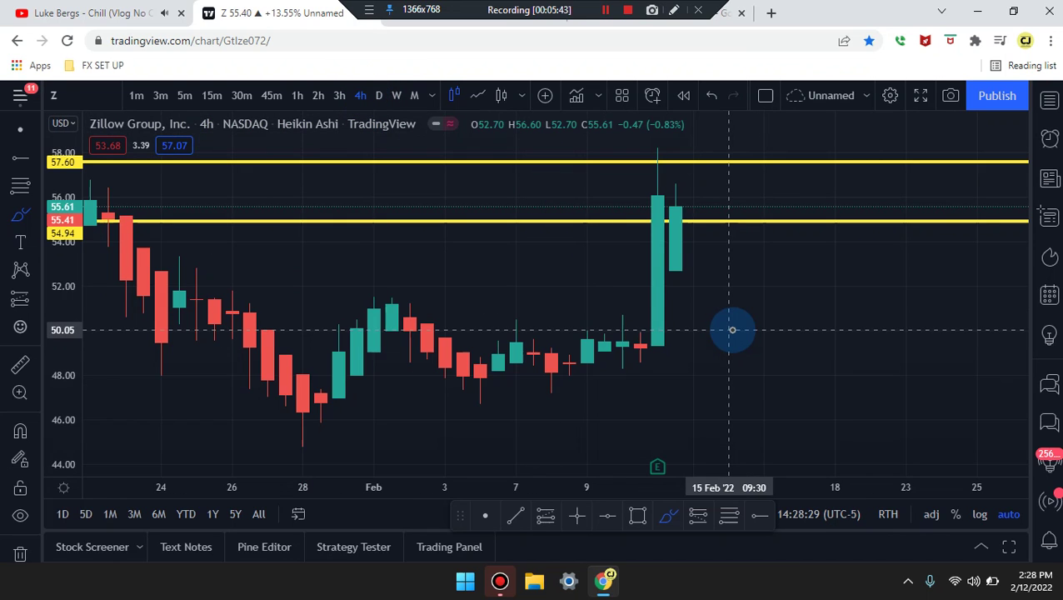
{"action": "scroll", "coordinate": [610, 310], "scroll_direction": "down", "scroll_amount": 5}
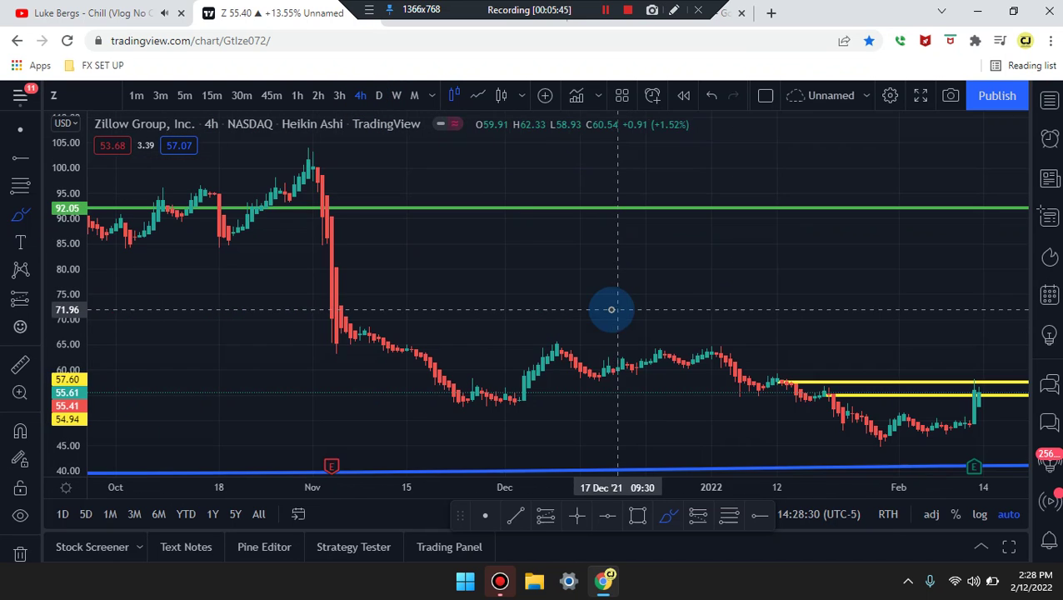
{"action": "scroll", "coordinate": [610, 329], "scroll_direction": "up", "scroll_amount": 5}
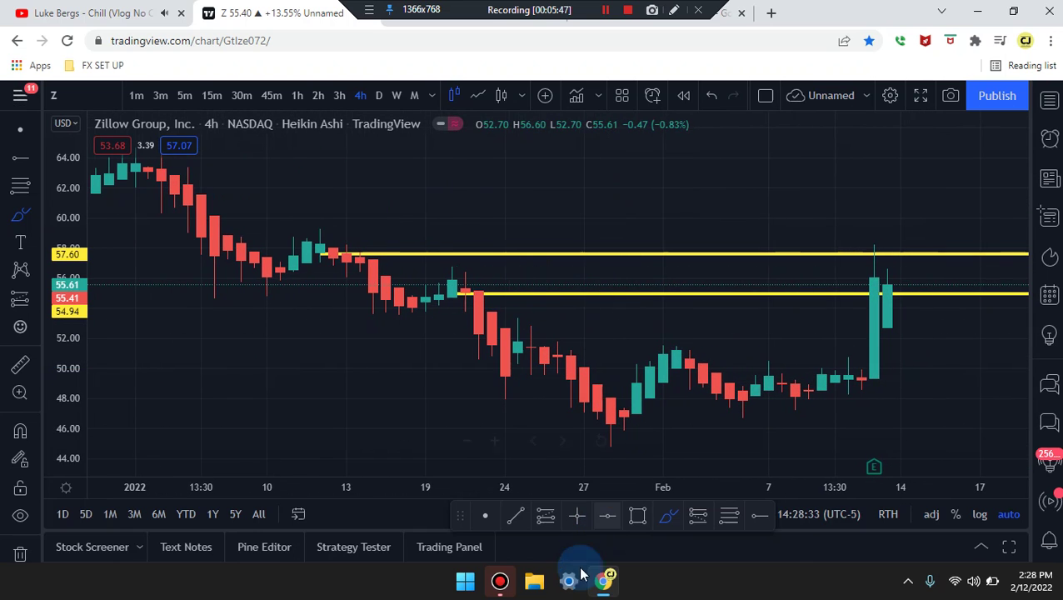
{"action": "scroll", "coordinate": [826, 406], "scroll_direction": "up", "scroll_amount": 3}
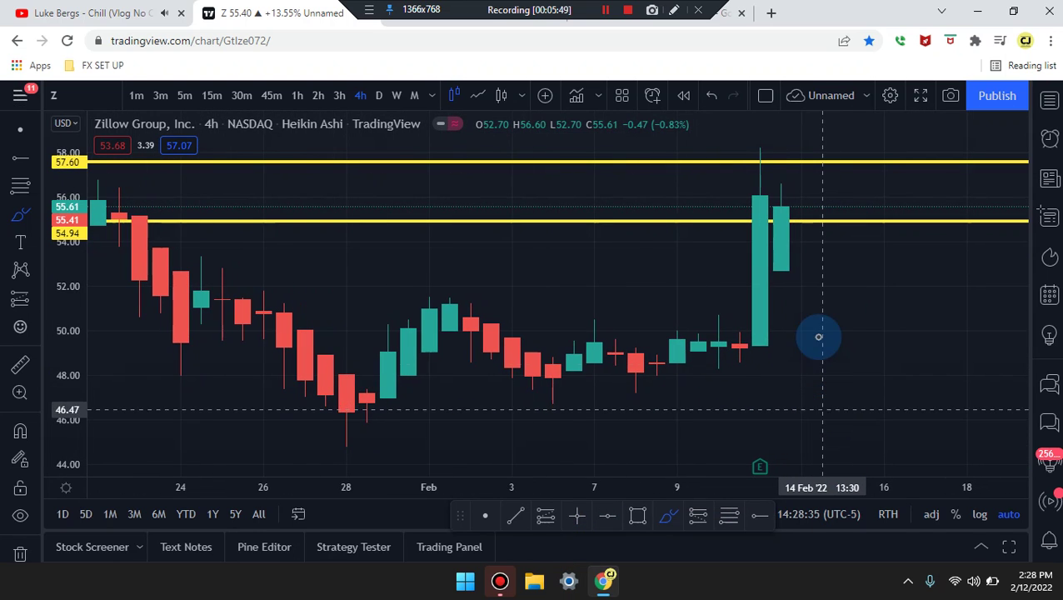
{"action": "mouse_move", "coordinate": [818, 293]}
{"action": "left_mouse_down"}
{"action": "mouse_move", "coordinate": [745, 177]}
{"action": "mouse_move", "coordinate": [817, 282]}
{"action": "left_mouse_up"}
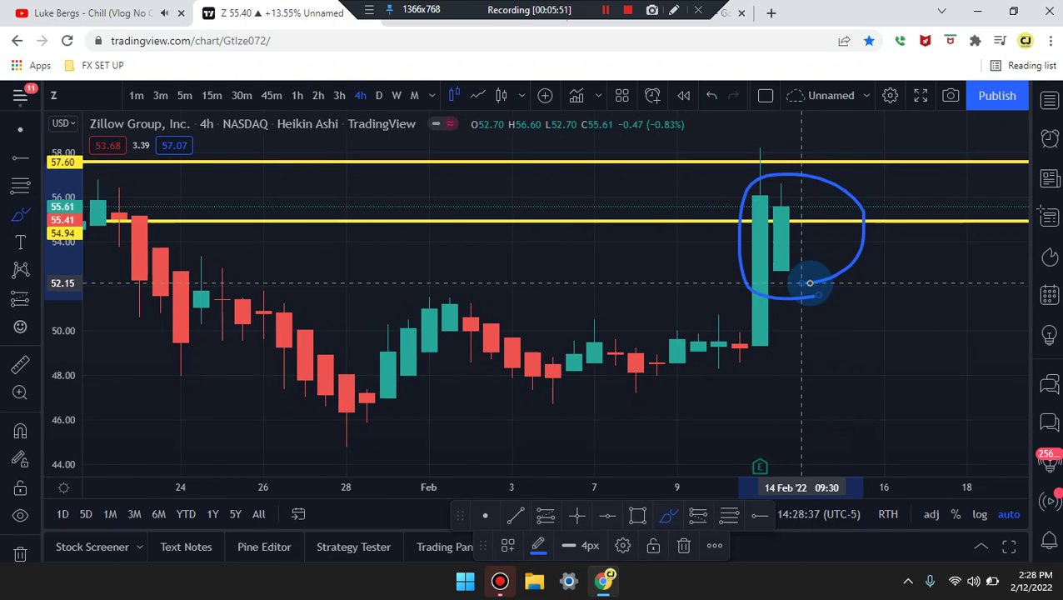
{"action": "mouse_move", "coordinate": [705, 185]}
{"action": "left_mouse_down"}
{"action": "mouse_move", "coordinate": [779, 311]}
{"action": "mouse_move", "coordinate": [705, 168]}
{"action": "left_mouse_up"}
{"action": "scroll", "coordinate": [759, 192], "scroll_direction": "up", "scroll_amount": 2}
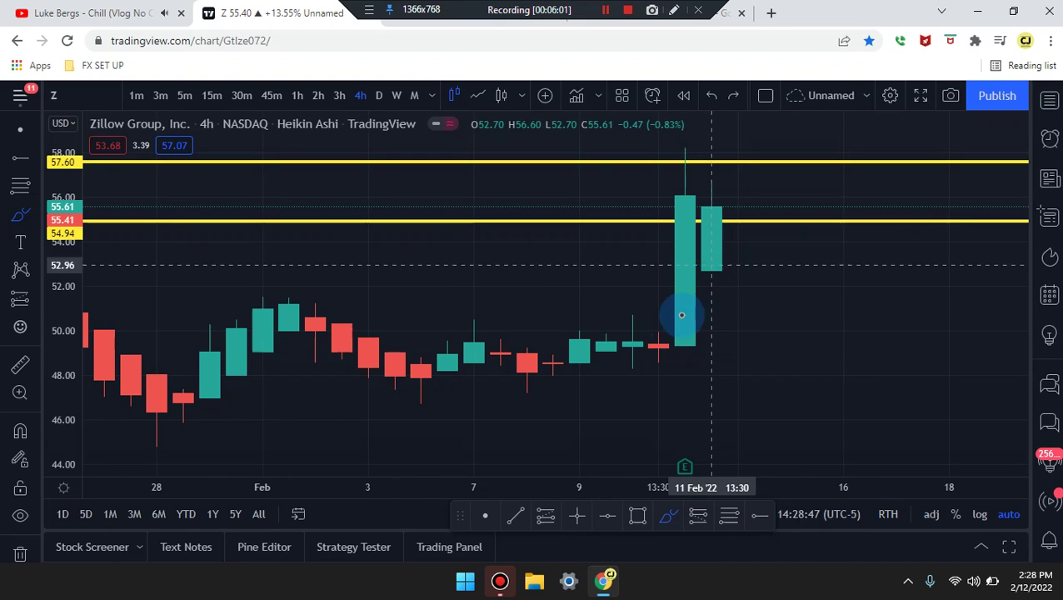
{"action": "mouse_move", "coordinate": [677, 298]}
{"action": "left_mouse_down"}
{"action": "mouse_move", "coordinate": [696, 190]}
{"action": "mouse_move", "coordinate": [711, 244]}
{"action": "left_mouse_up"}
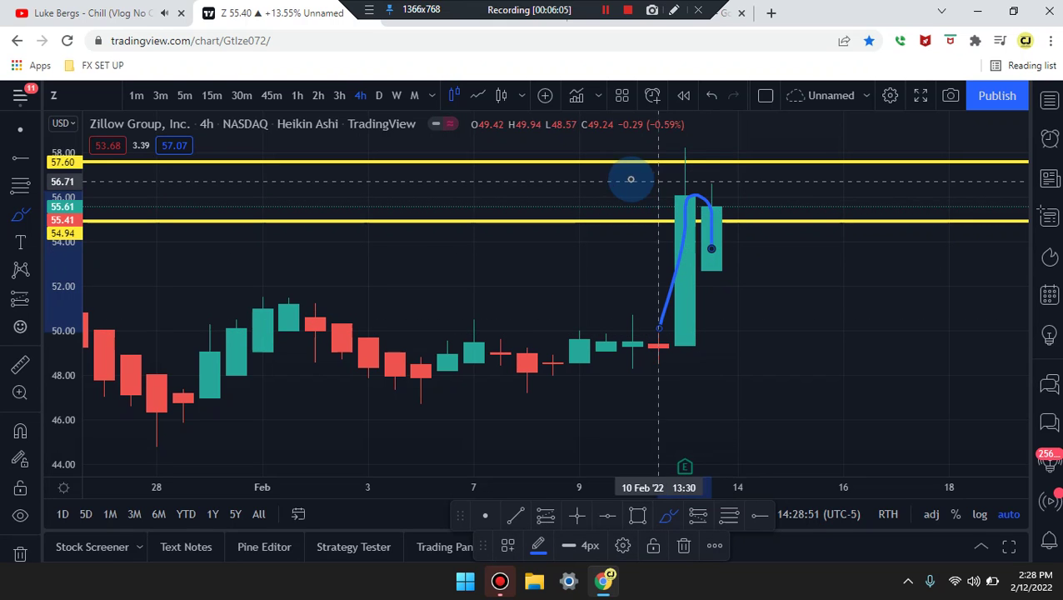
{"action": "left_click_drag", "start_coordinate": [643, 178], "coordinate": [786, 173]}
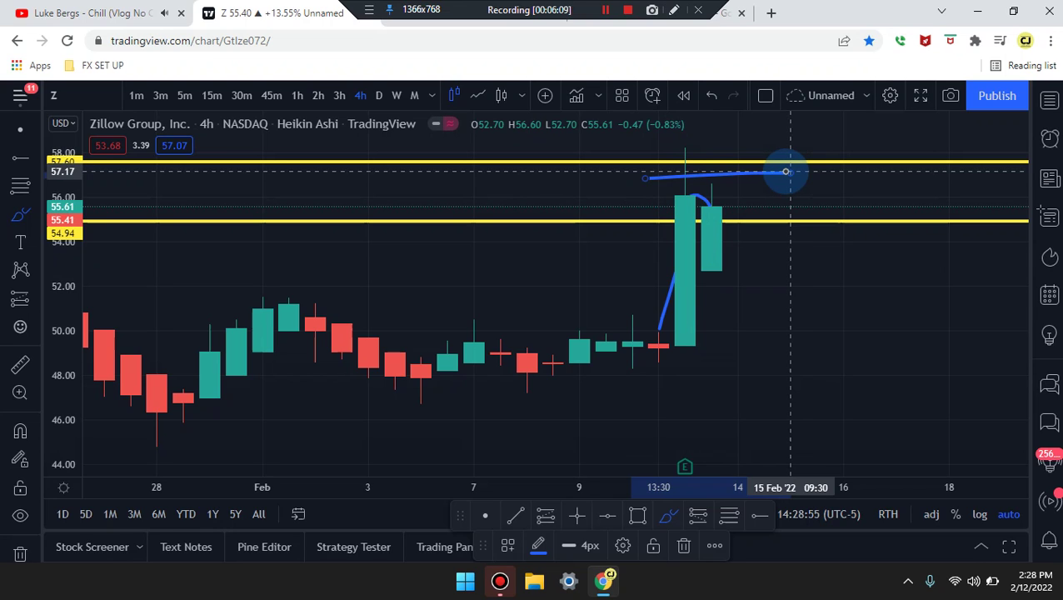
{"action": "key", "text": "ctrl+z"}
{"action": "key", "text": "ctrl+z"}
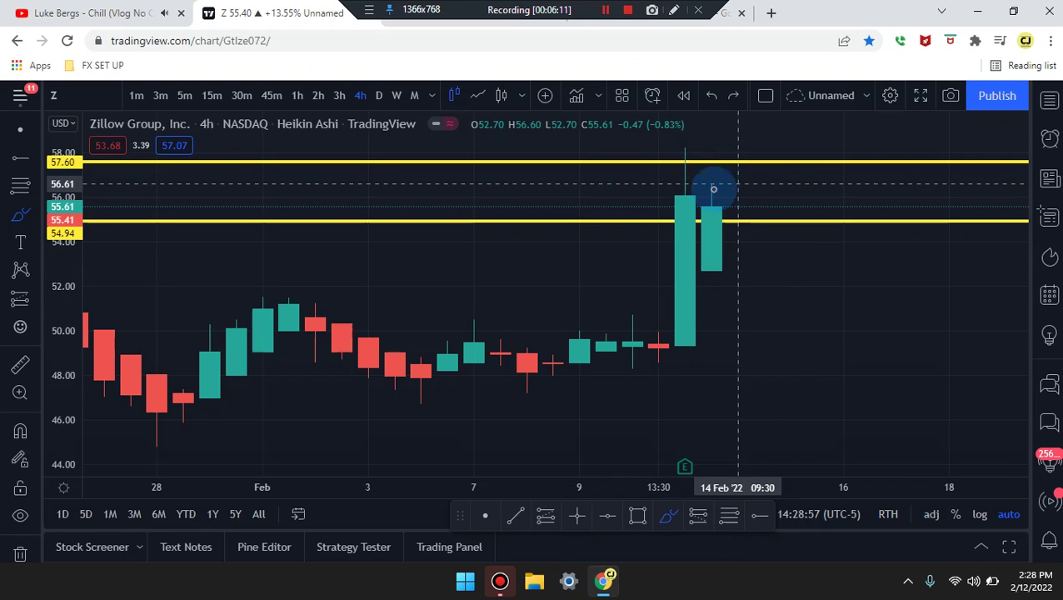
{"action": "key", "text": "ctrl+y"}
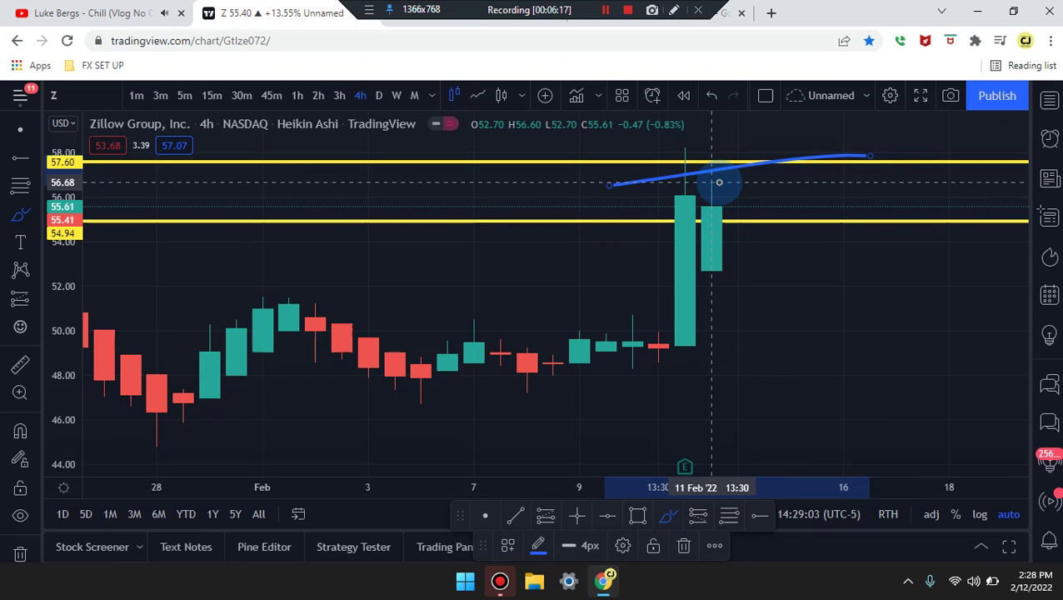
{"action": "mouse_move", "coordinate": [685, 295]}
{"action": "left_mouse_down"}
{"action": "mouse_move", "coordinate": [686, 171]}
{"action": "mouse_move", "coordinate": [712, 167]}
{"action": "left_mouse_up"}
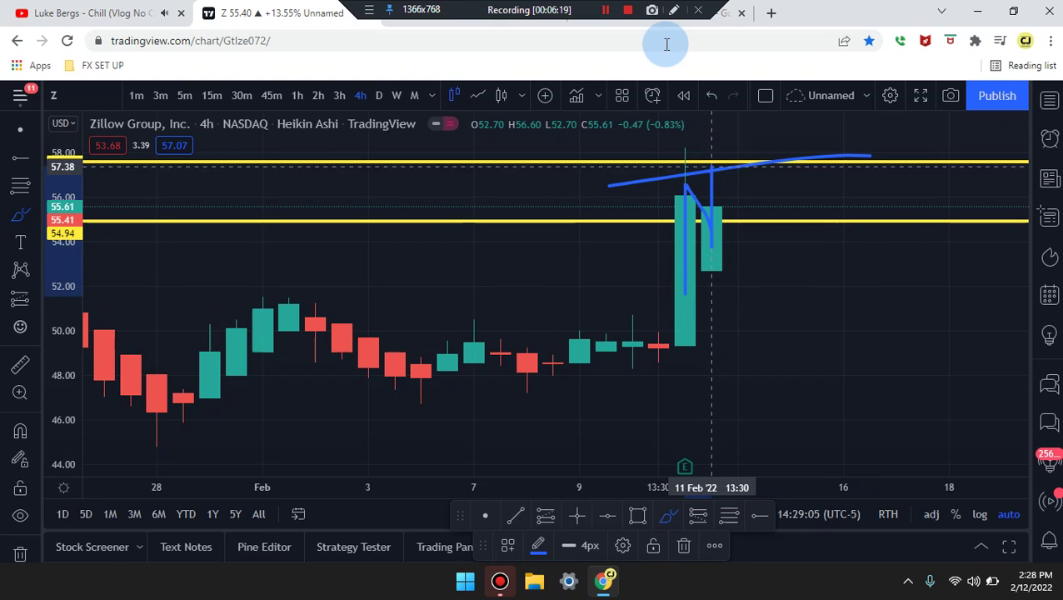
{"action": "key", "text": "ctrl+z"}
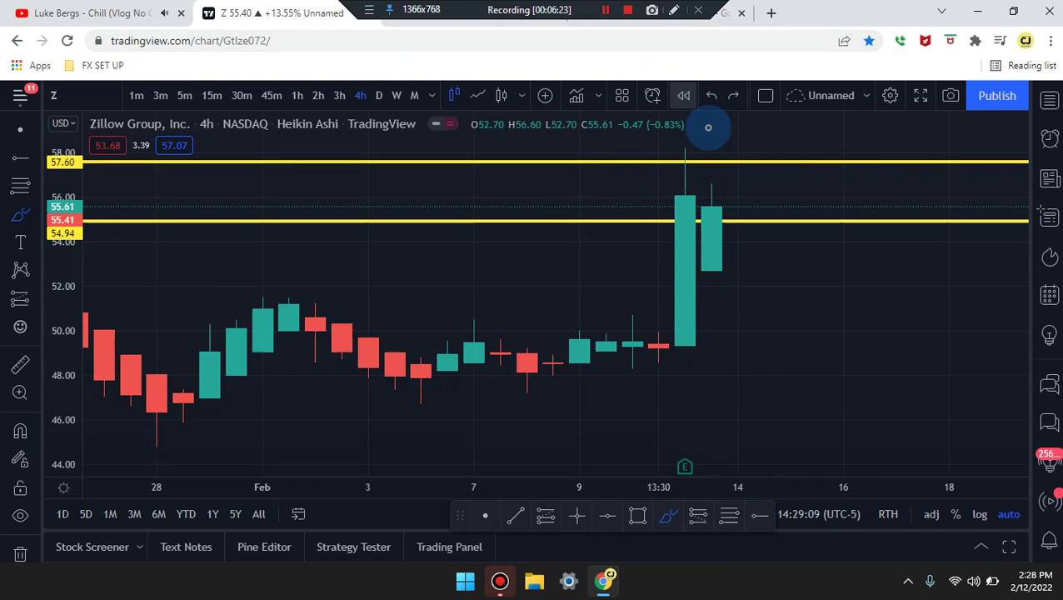
{"action": "left_click_drag", "start_coordinate": [684, 145], "coordinate": [790, 251]}
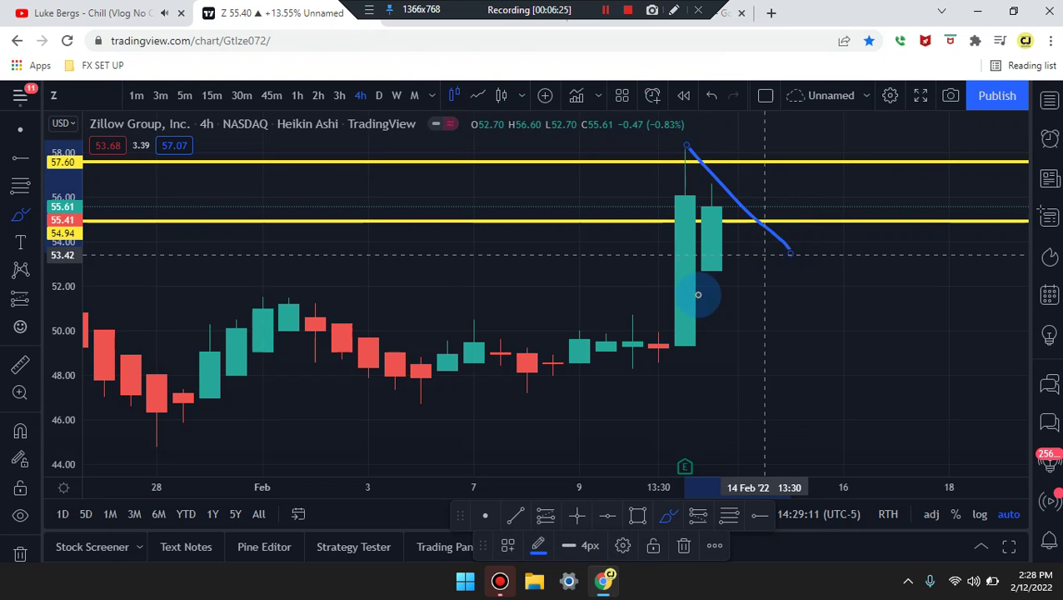
{"action": "left_click_drag", "start_coordinate": [717, 317], "coordinate": [663, 363]}
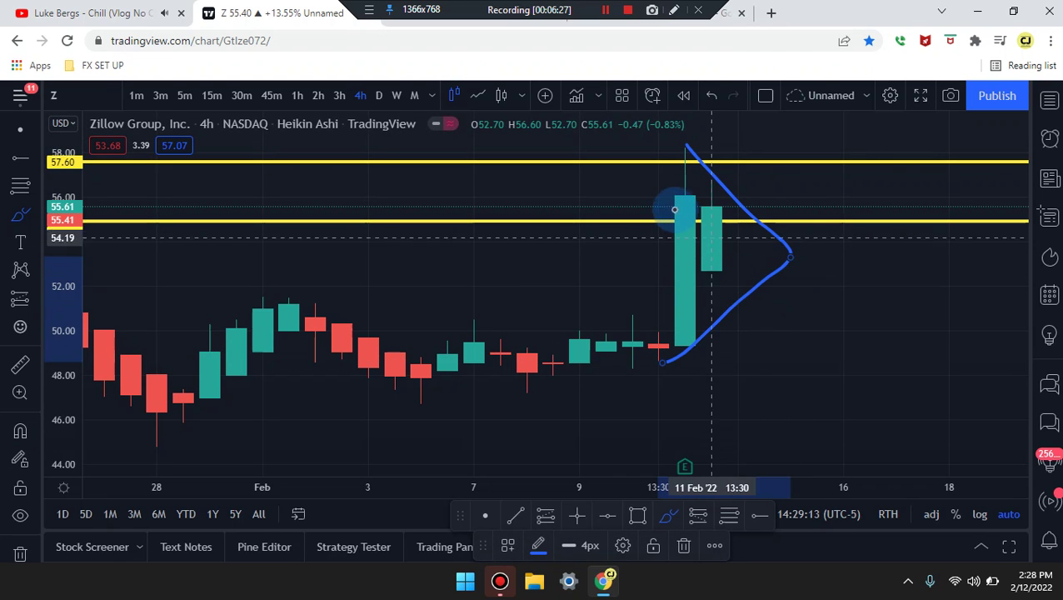
{"action": "mouse_move", "coordinate": [737, 209]}
{"action": "left_mouse_down"}
{"action": "mouse_move", "coordinate": [784, 230]}
{"action": "mouse_move", "coordinate": [750, 214]}
{"action": "left_mouse_up"}
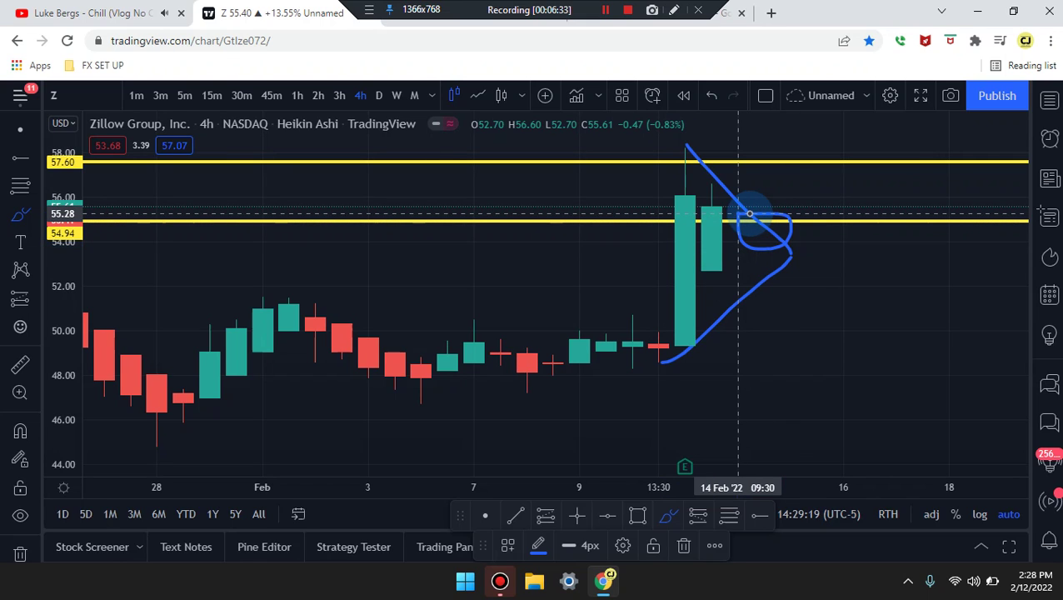
{"action": "mouse_move", "coordinate": [750, 214]}
{"action": "left_mouse_down"}
{"action": "mouse_move", "coordinate": [788, 297]}
{"action": "mouse_move", "coordinate": [790, 221]}
{"action": "mouse_move", "coordinate": [763, 175]}
{"action": "mouse_move", "coordinate": [739, 258]}
{"action": "mouse_move", "coordinate": [796, 248]}
{"action": "mouse_move", "coordinate": [791, 201]}
{"action": "mouse_move", "coordinate": [807, 335]}
{"action": "mouse_move", "coordinate": [846, 333]}
{"action": "left_mouse_up"}
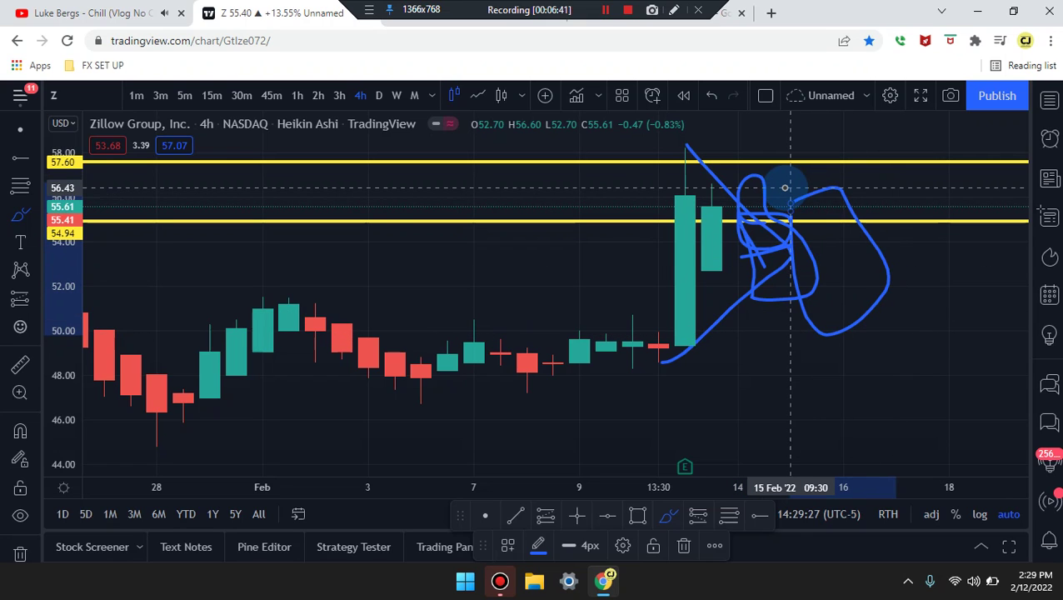
{"action": "key", "text": "ctrl+z"}
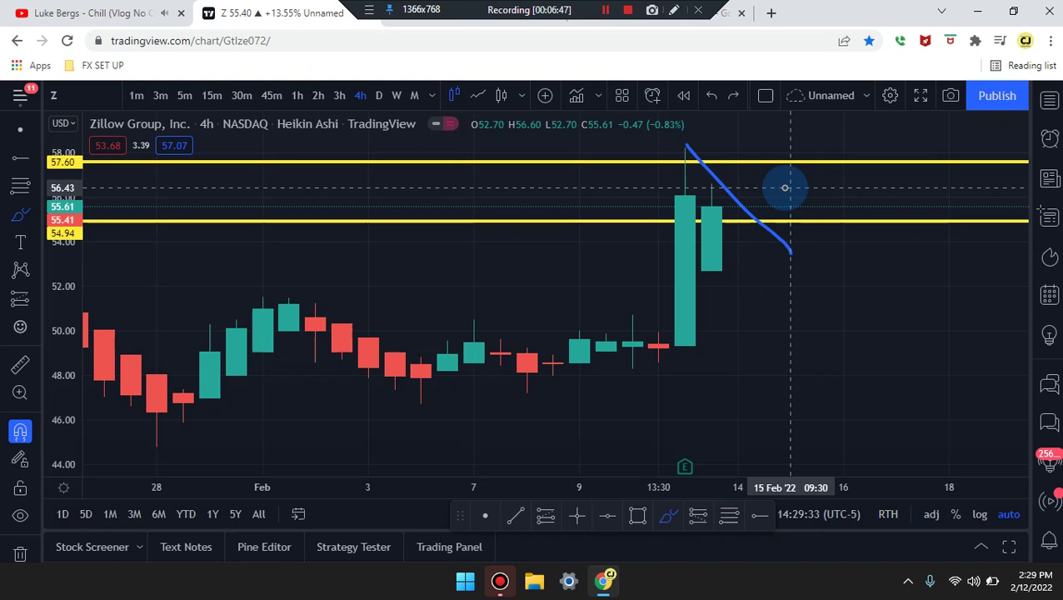
{"action": "key", "text": "ctrl+z"}
{"action": "mouse_move", "coordinate": [658, 225]}
{"action": "left_mouse_down"}
{"action": "mouse_move", "coordinate": [860, 190]}
{"action": "mouse_move", "coordinate": [871, 215]}
{"action": "left_mouse_up"}
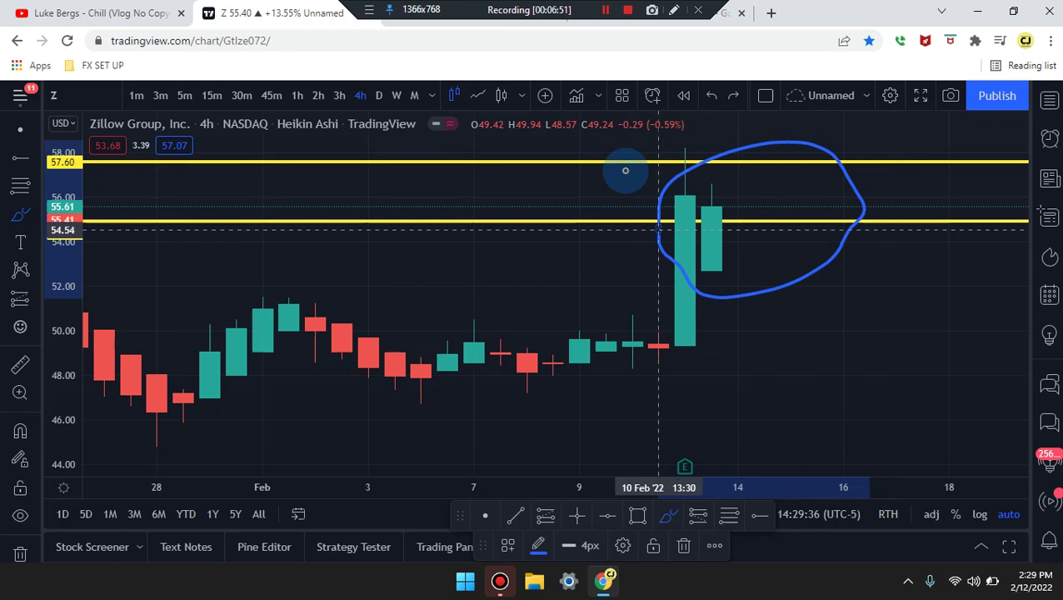
{"action": "key", "text": "Delete"}
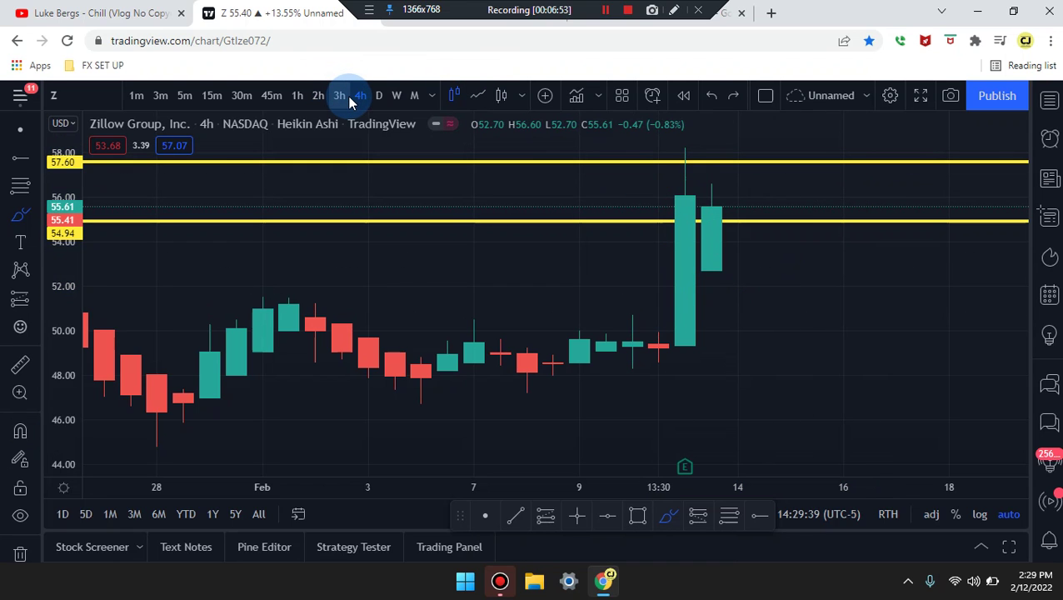
{"action": "left_click", "coordinate": [340, 95]}
Sketch a blue path up the big candles curving to the small candle, undo it, then restore it.
{"action": "left_click", "coordinate": [685, 220]}
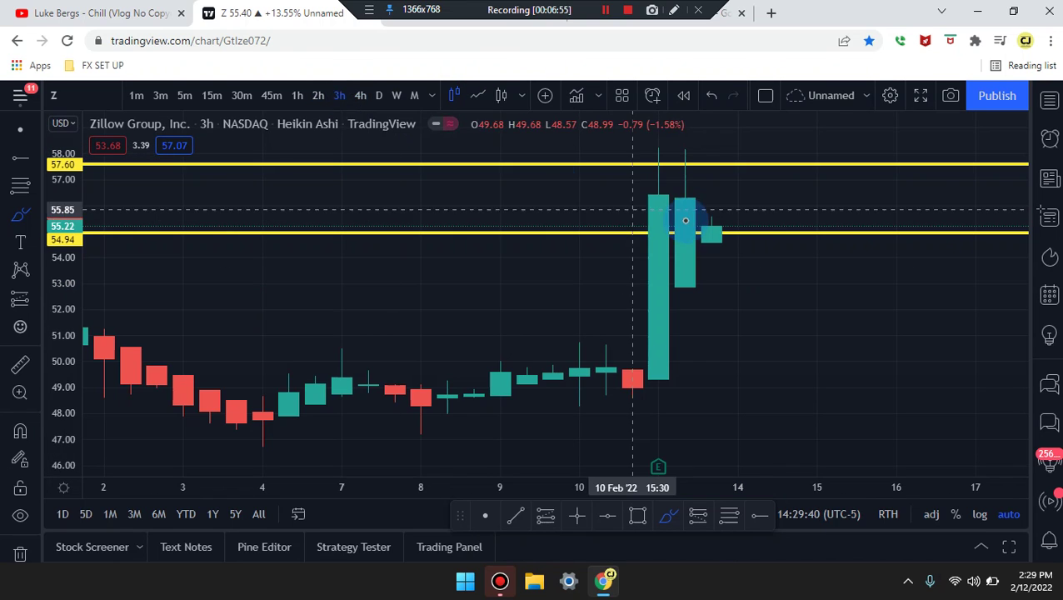
{"action": "left_click_drag", "start_coordinate": [661, 341], "coordinate": [698, 198]}
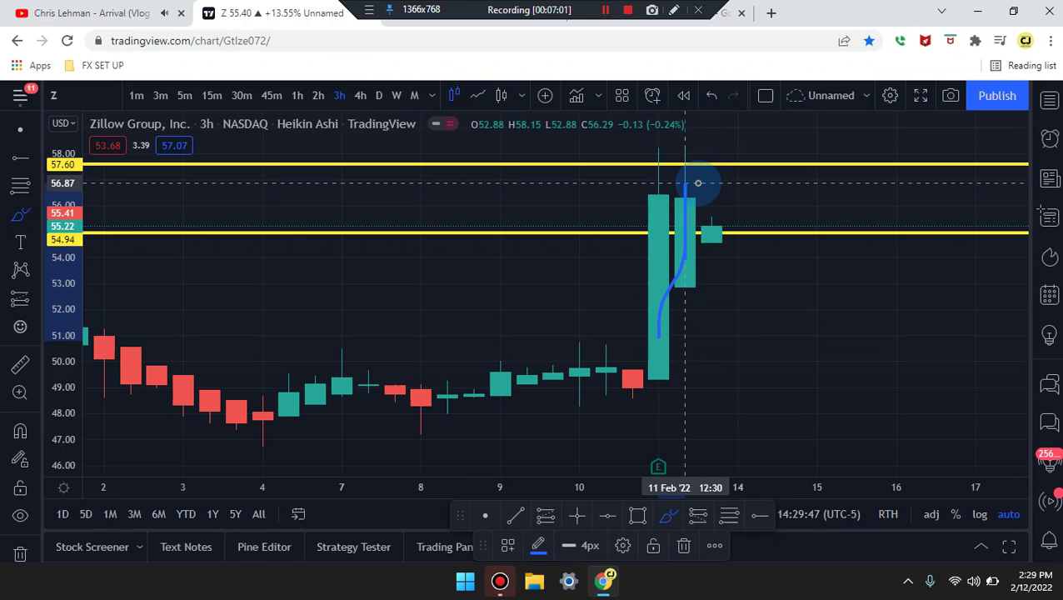
{"action": "left_click_drag", "start_coordinate": [698, 182], "coordinate": [723, 239]}
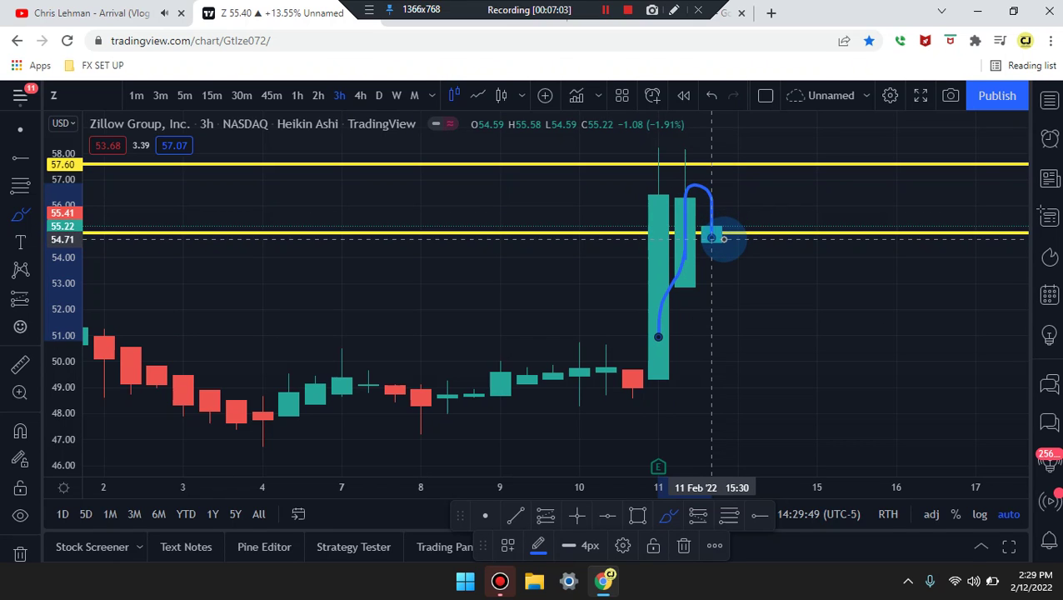
{"action": "key", "text": "ctrl+z"}
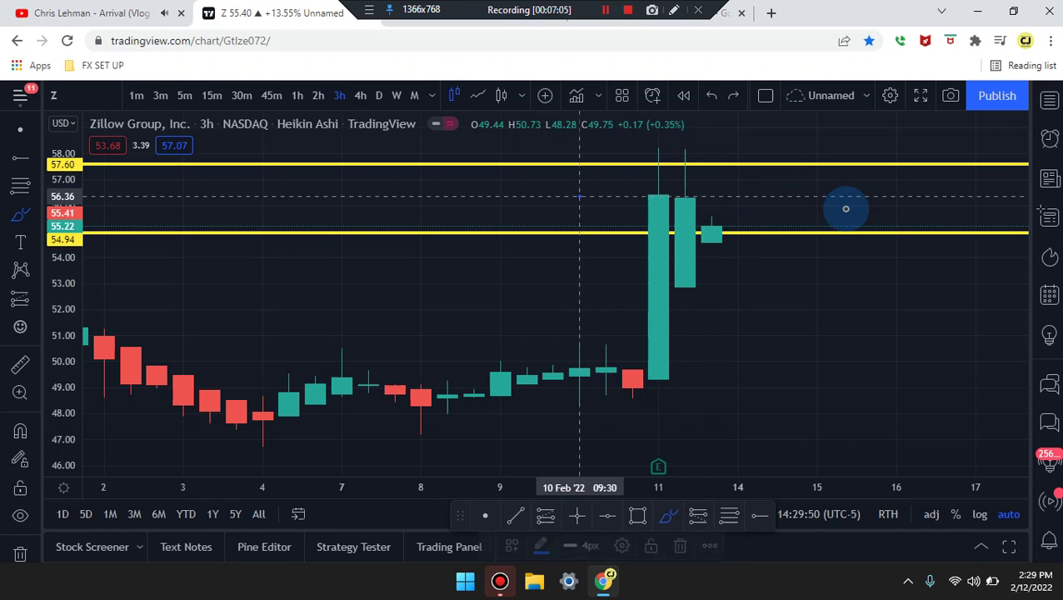
{"action": "key", "text": "ctrl+y"}
Try and undo blue strokes near 49.5 and 52.6 plus rising and falling paths, then switch to 2-hour.
{"action": "left_click_drag", "start_coordinate": [609, 372], "coordinate": [871, 376]}
{"action": "left_click_drag", "start_coordinate": [584, 288], "coordinate": [871, 290]}
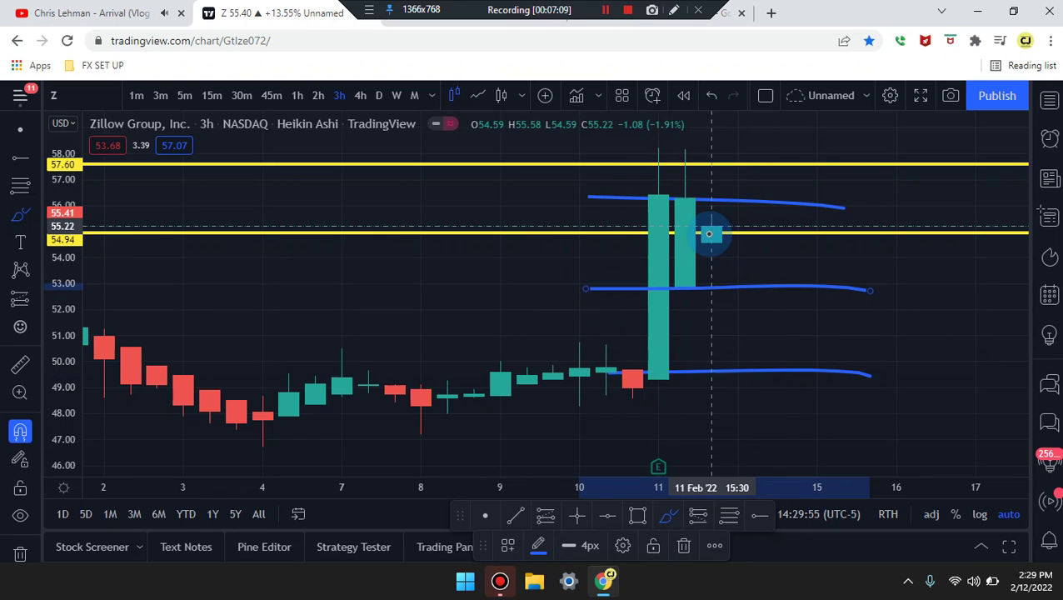
{"action": "key", "text": "ctrl+z"}
{"action": "key", "text": "ctrl+z"}
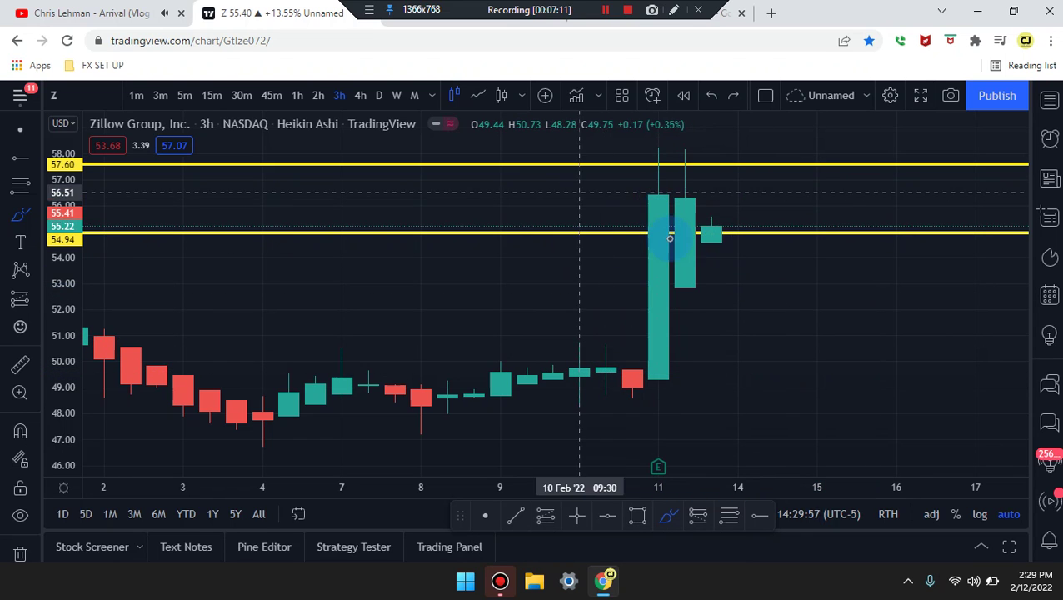
{"action": "left_click_drag", "start_coordinate": [685, 268], "coordinate": [771, 166]}
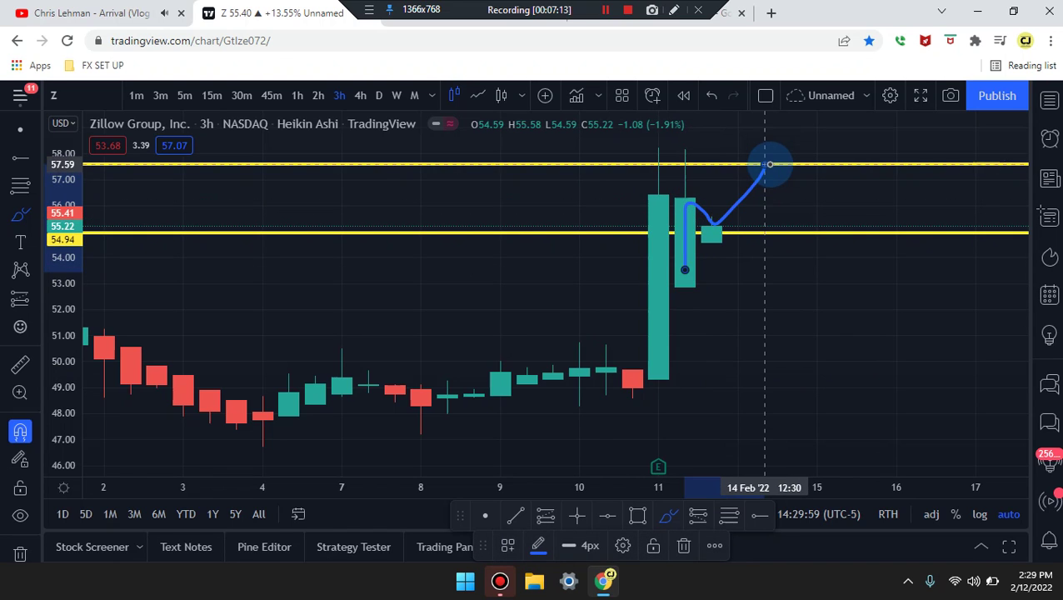
{"action": "key", "text": "ctrl+z"}
{"action": "left_click_drag", "start_coordinate": [713, 230], "coordinate": [790, 358]}
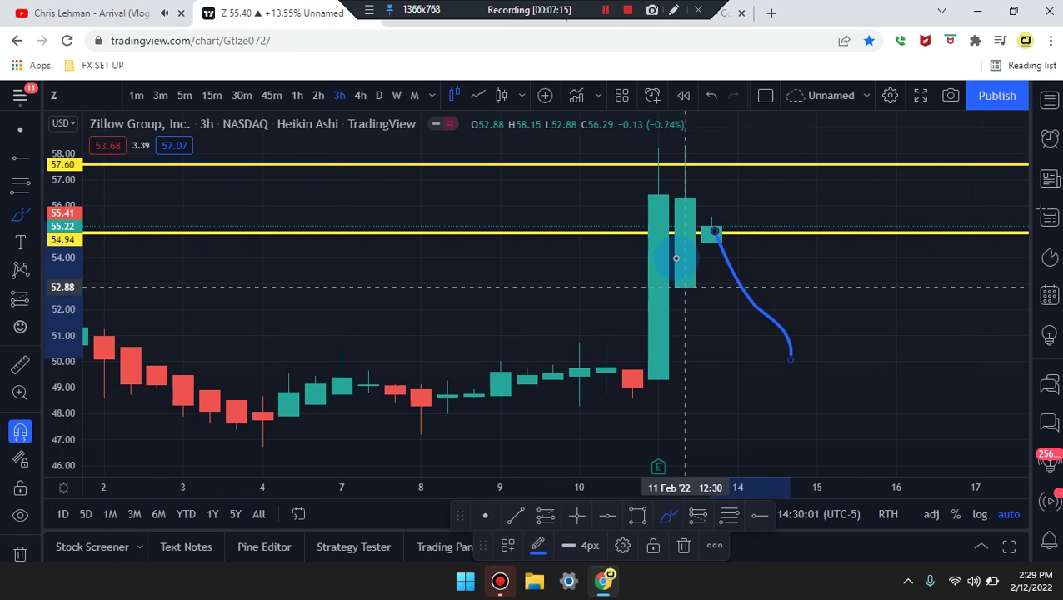
{"action": "key", "text": "ctrl+z"}
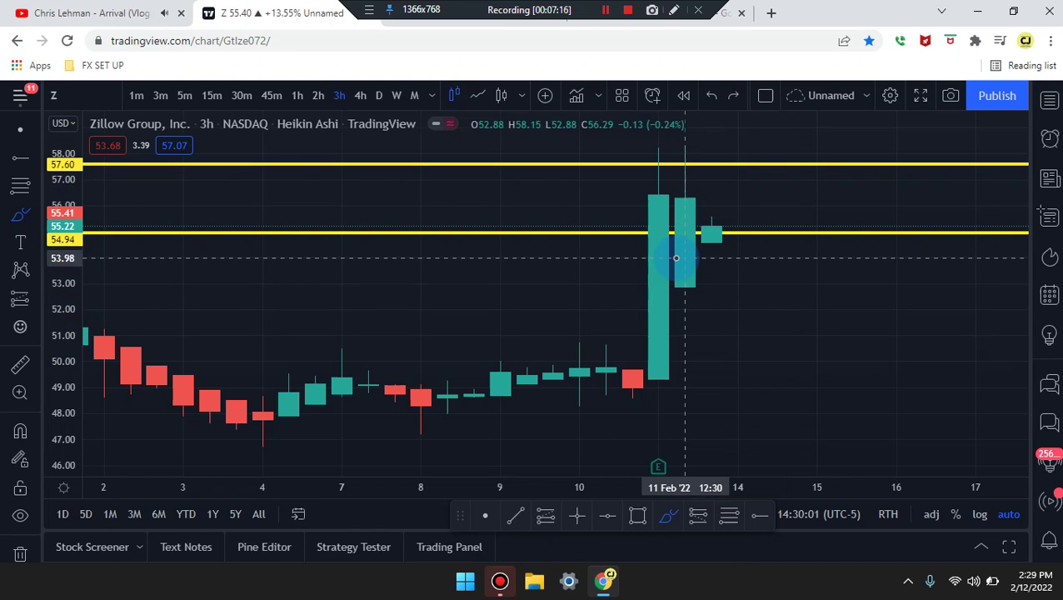
{"action": "left_click", "coordinate": [317, 95]}
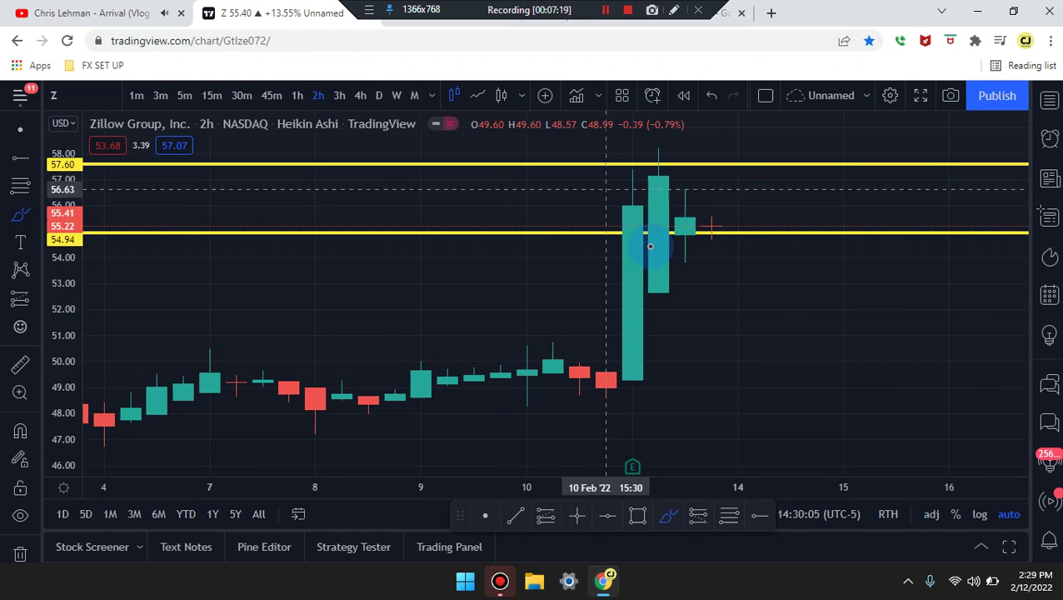
{"action": "scroll", "coordinate": [617, 225], "scroll_direction": "up", "scroll_amount": 3}
{"action": "mouse_move", "coordinate": [635, 226]}
{"action": "left_mouse_down"}
{"action": "mouse_move", "coordinate": [591, 255]}
{"action": "mouse_move", "coordinate": [611, 221]}
{"action": "left_mouse_up"}
{"action": "key", "text": "ctrl+z"}
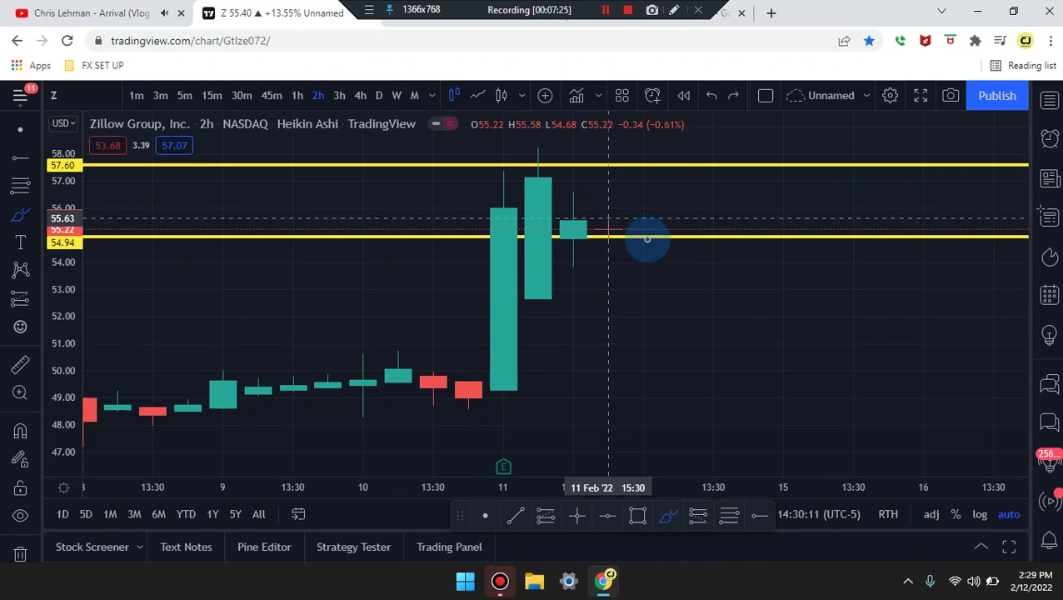
{"action": "mouse_move", "coordinate": [637, 257]}
{"action": "left_mouse_down"}
{"action": "mouse_move", "coordinate": [676, 176]}
{"action": "mouse_move", "coordinate": [677, 249]}
{"action": "mouse_move", "coordinate": [655, 251]}
{"action": "mouse_move", "coordinate": [643, 296]}
{"action": "mouse_move", "coordinate": [712, 252]}
{"action": "mouse_move", "coordinate": [664, 254]}
{"action": "left_mouse_up"}
{"action": "key", "text": "ctrl+z"}
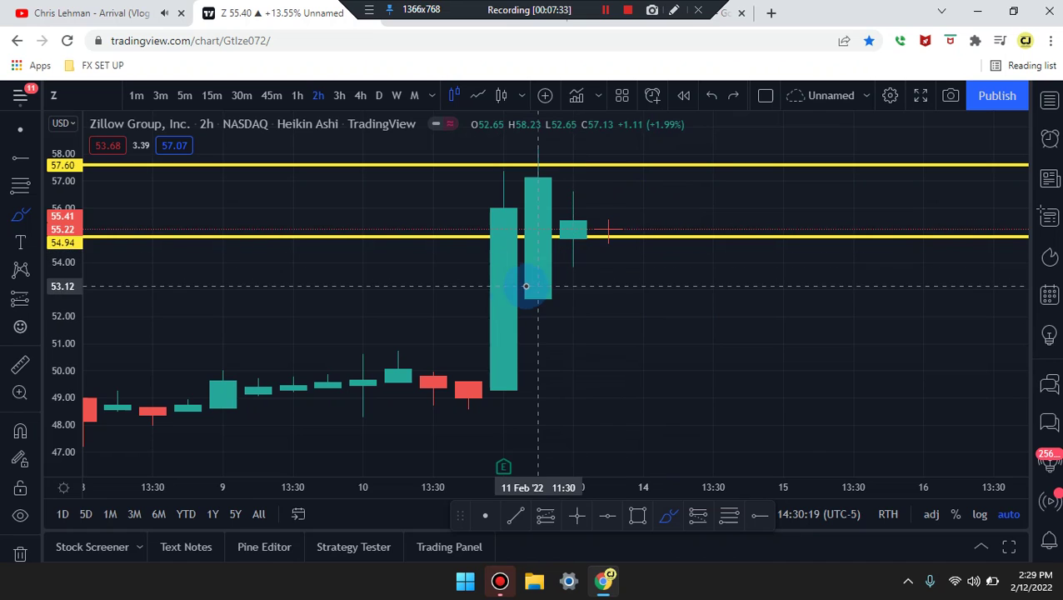
{"action": "mouse_move", "coordinate": [502, 212]}
{"action": "left_mouse_down"}
{"action": "mouse_move", "coordinate": [538, 150]}
{"action": "mouse_move", "coordinate": [574, 232]}
{"action": "mouse_move", "coordinate": [614, 243]}
{"action": "left_mouse_up"}
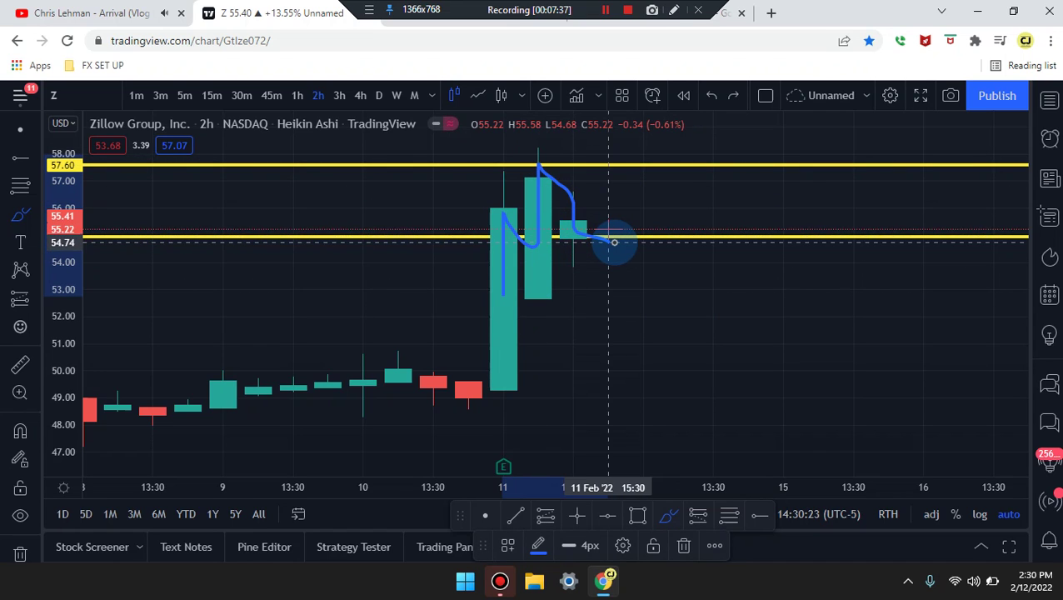
{"action": "key", "text": "ctrl+z"}
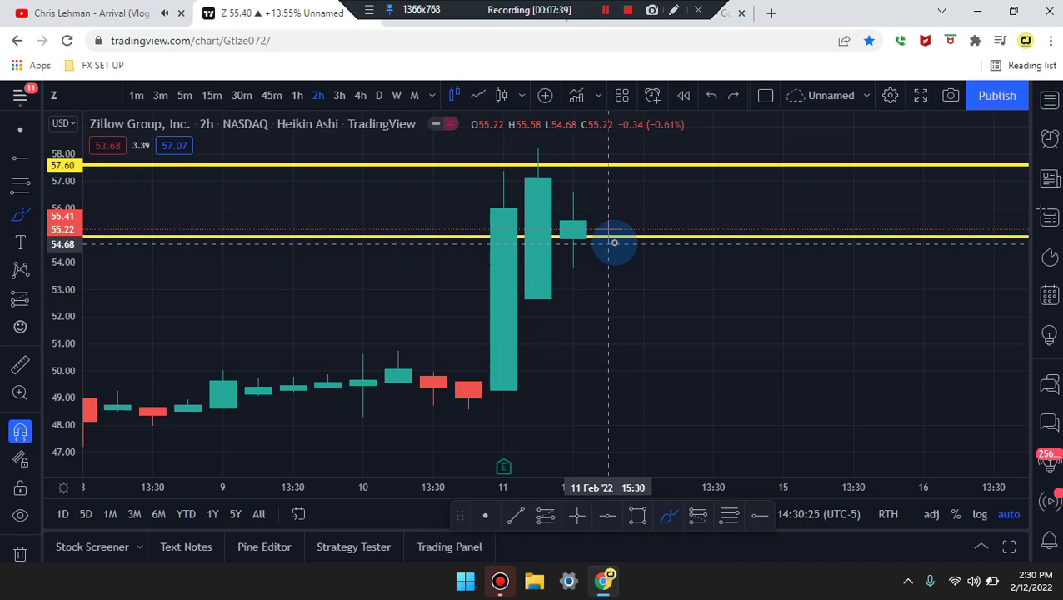
On the 1-hour chart, brush blue strokes to the green candle top, along 54.94, and rising projections.
{"action": "left_click", "coordinate": [298, 96]}
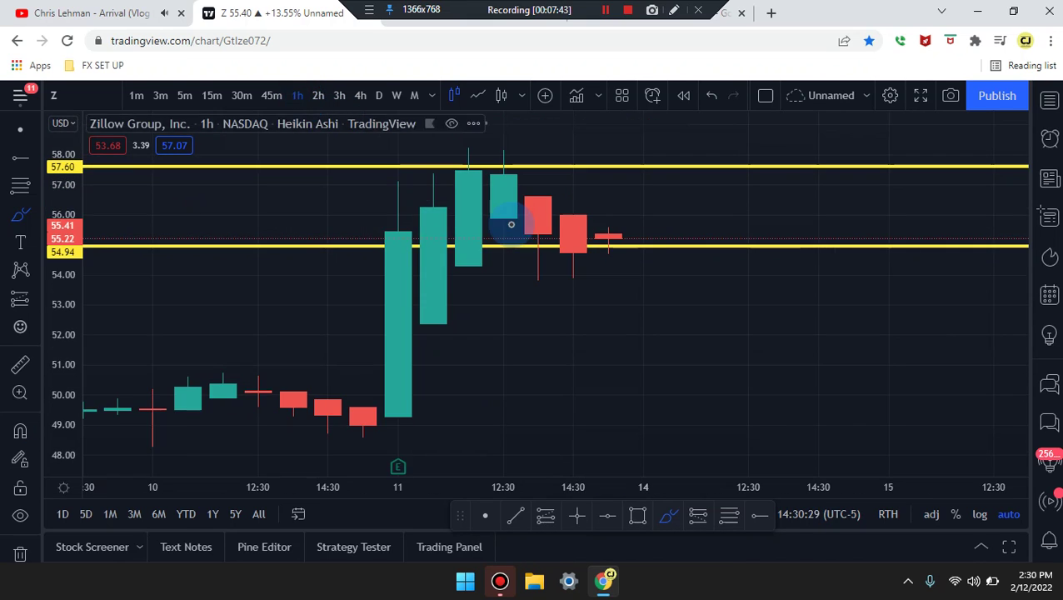
{"action": "mouse_move", "coordinate": [401, 353]}
{"action": "left_mouse_down"}
{"action": "mouse_move", "coordinate": [446, 208]}
{"action": "mouse_move", "coordinate": [476, 173]}
{"action": "mouse_move", "coordinate": [588, 265]}
{"action": "left_mouse_up"}
{"action": "left_click_drag", "start_coordinate": [406, 251], "coordinate": [747, 248]}
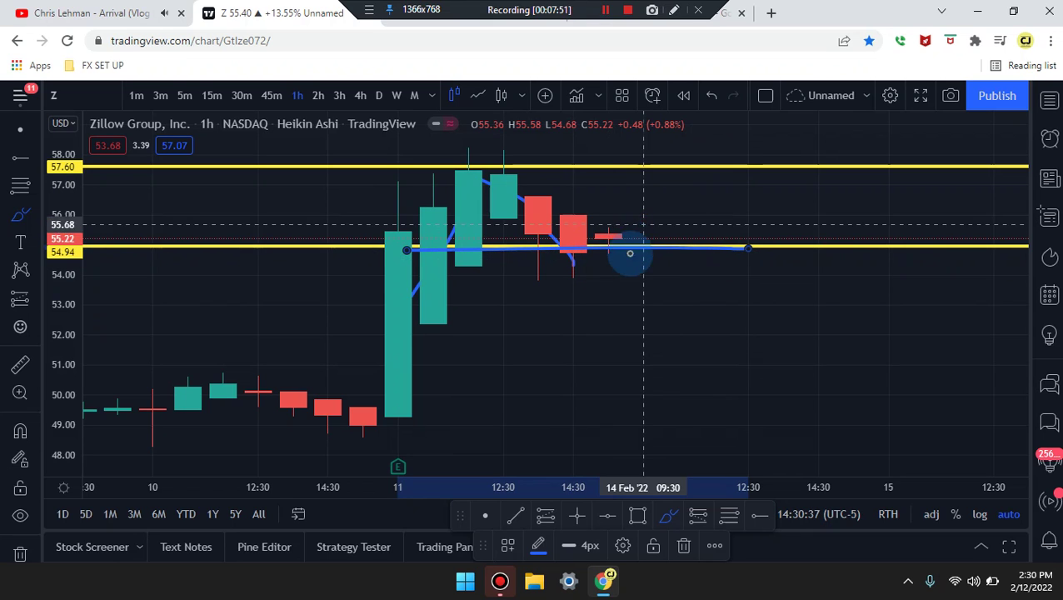
{"action": "mouse_move", "coordinate": [638, 264]}
{"action": "left_mouse_down"}
{"action": "mouse_move", "coordinate": [616, 190]}
{"action": "mouse_move", "coordinate": [644, 196]}
{"action": "left_mouse_up"}
{"action": "mouse_move", "coordinate": [679, 258]}
{"action": "left_mouse_down"}
{"action": "mouse_move", "coordinate": [619, 236]}
{"action": "mouse_move", "coordinate": [714, 135]}
{"action": "left_mouse_up"}
{"action": "mouse_move", "coordinate": [432, 244]}
{"action": "left_mouse_down"}
{"action": "mouse_move", "coordinate": [498, 175]}
{"action": "mouse_move", "coordinate": [679, 158]}
{"action": "left_mouse_up"}
Dismiss the accidental Symbol Search, undo the last stroke, and try then undo a 57.60 projection.
{"action": "type", "text": "z"}
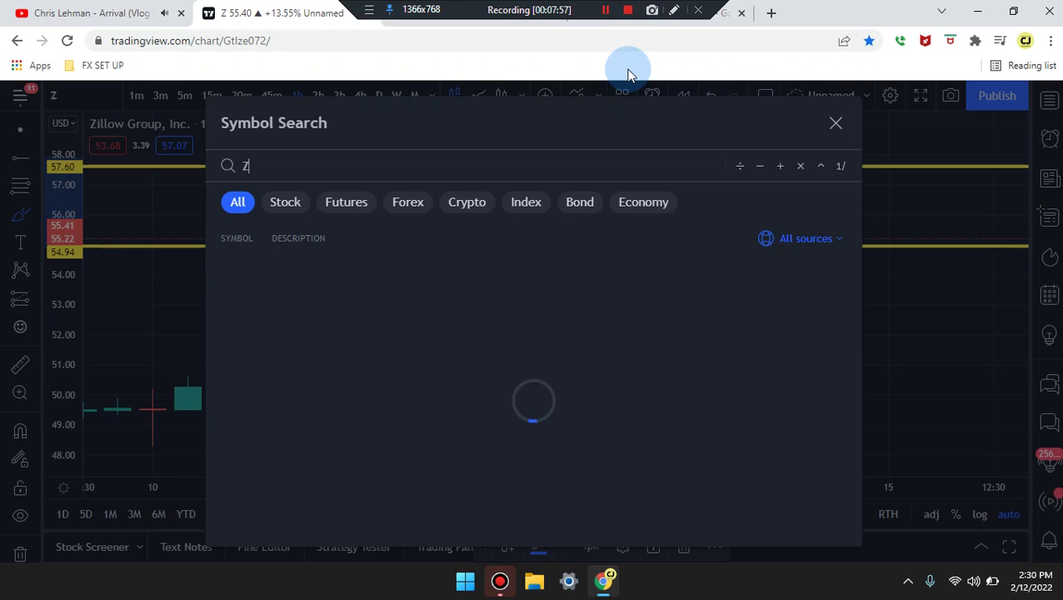
{"action": "left_click", "coordinate": [836, 124]}
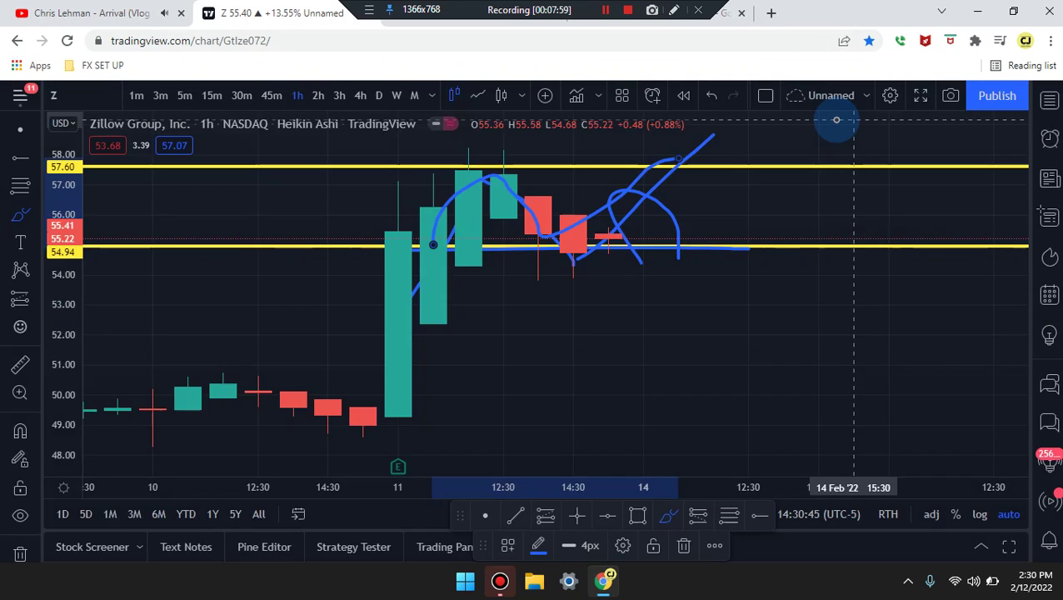
{"action": "key", "text": "ctrl+z"}
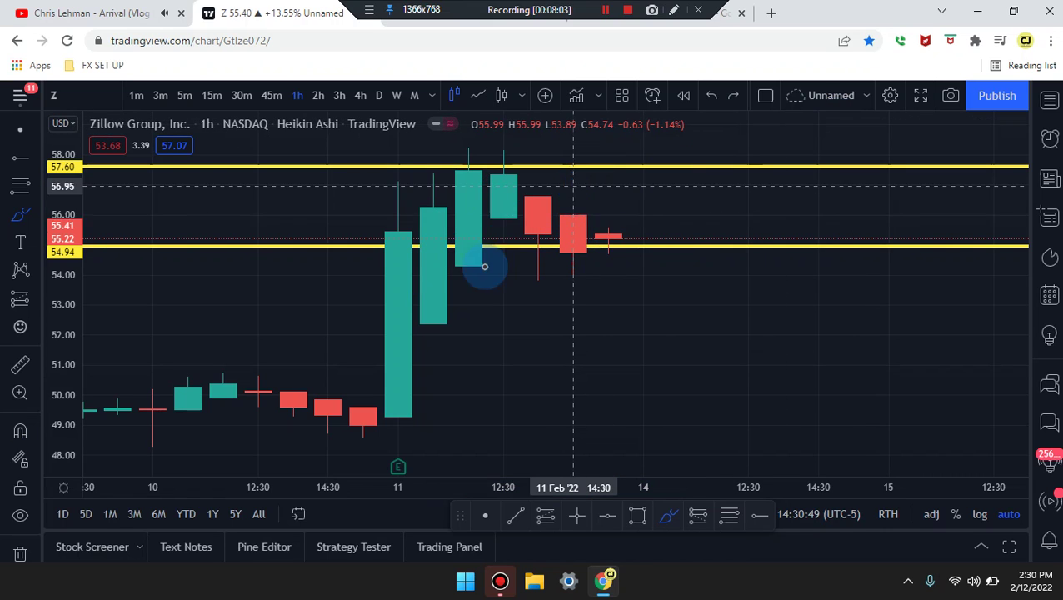
{"action": "mouse_move", "coordinate": [434, 315]}
{"action": "left_mouse_down"}
{"action": "mouse_move", "coordinate": [522, 167]}
{"action": "mouse_move", "coordinate": [540, 175]}
{"action": "left_mouse_up"}
{"action": "mouse_move", "coordinate": [621, 285]}
{"action": "left_mouse_down"}
{"action": "mouse_move", "coordinate": [649, 324]}
{"action": "mouse_move", "coordinate": [675, 261]}
{"action": "mouse_move", "coordinate": [686, 260]}
{"action": "mouse_move", "coordinate": [768, 392]}
{"action": "left_mouse_up"}
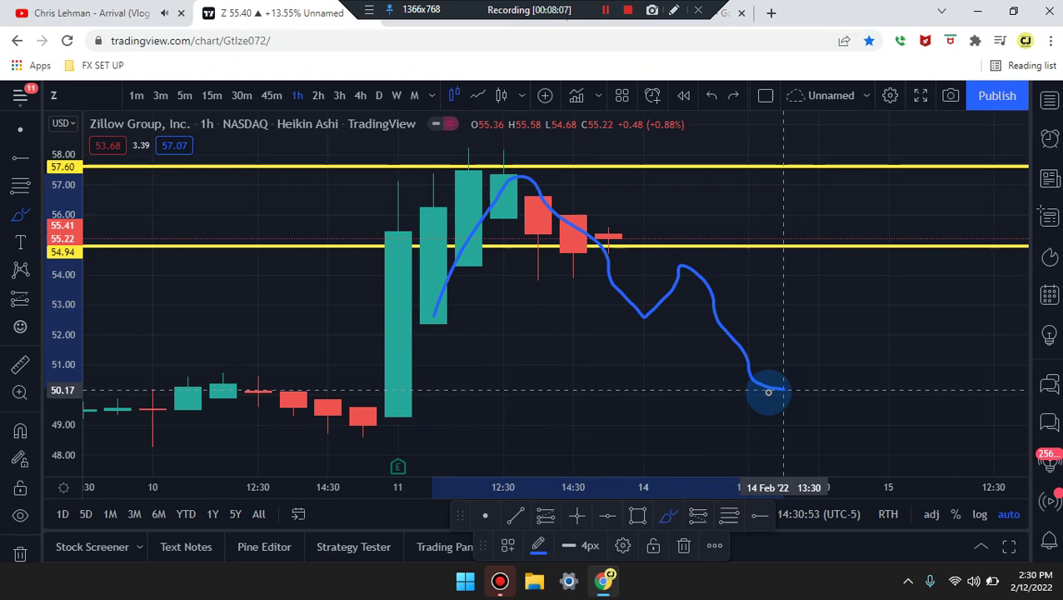
{"action": "key", "text": "ctrl+z"}
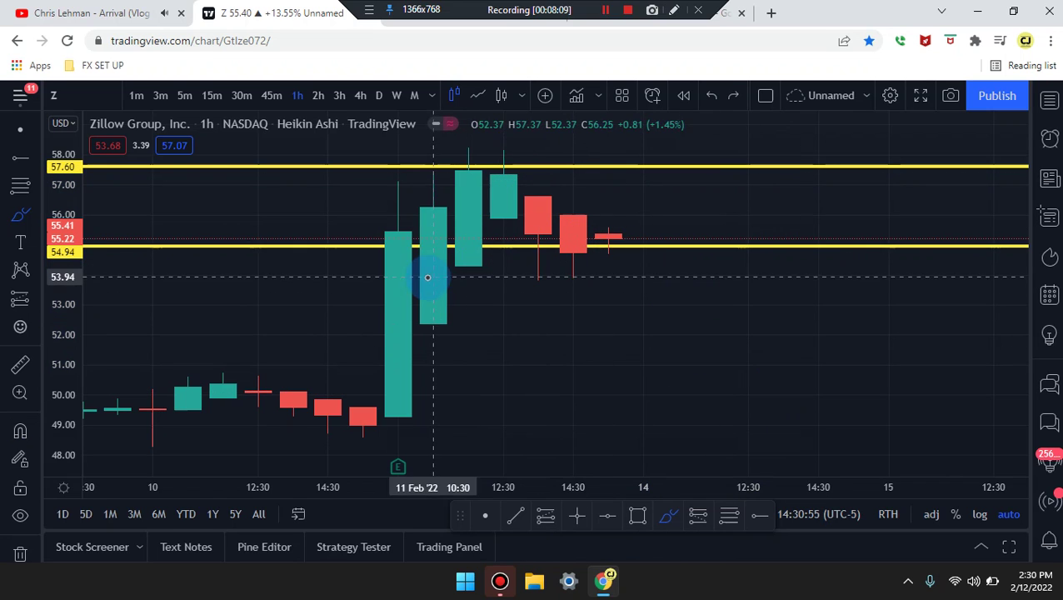
Step the chart to the 45-minute, then the 30-minute timeframe.
{"action": "left_click", "coordinate": [274, 95]}
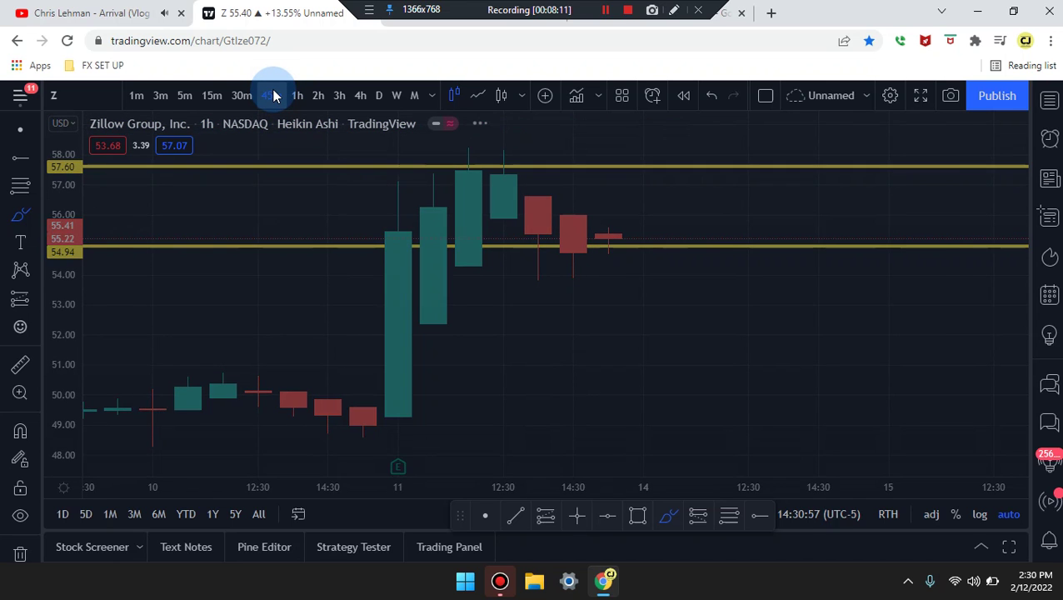
{"action": "left_click", "coordinate": [591, 278]}
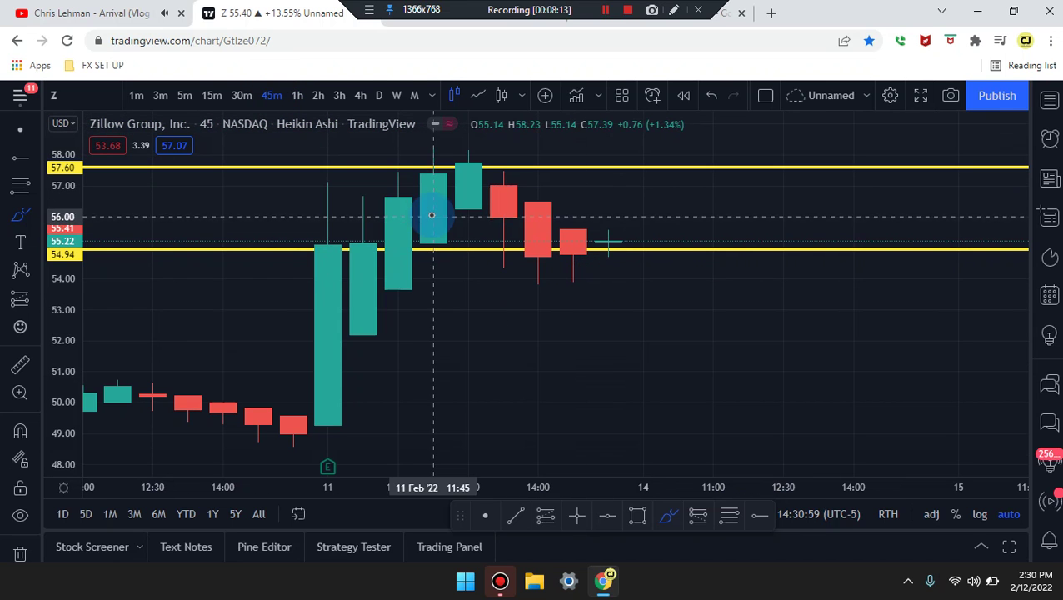
{"action": "left_click", "coordinate": [242, 95]}
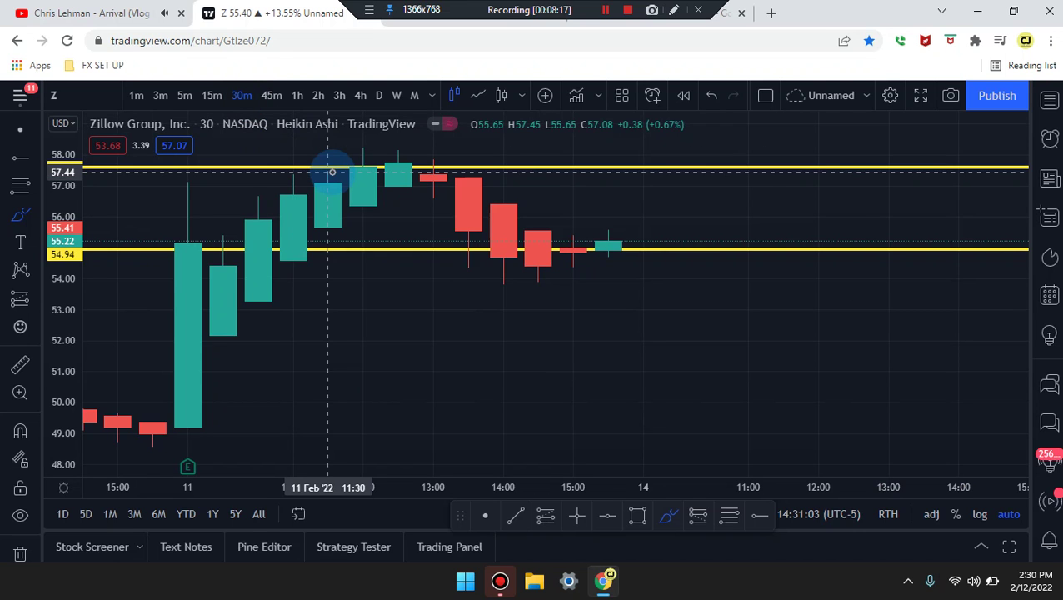
Sketch and undo a projection rising to the lower yellow level, then switch to 15-minute.
{"action": "left_click_drag", "start_coordinate": [575, 291], "coordinate": [684, 235]}
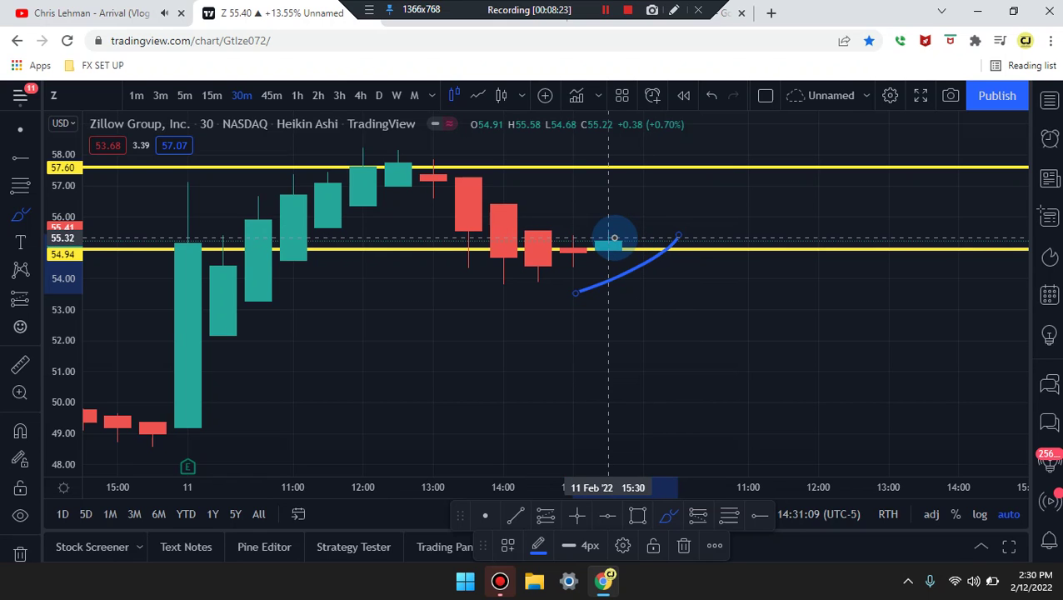
{"action": "key", "text": "ctrl+z"}
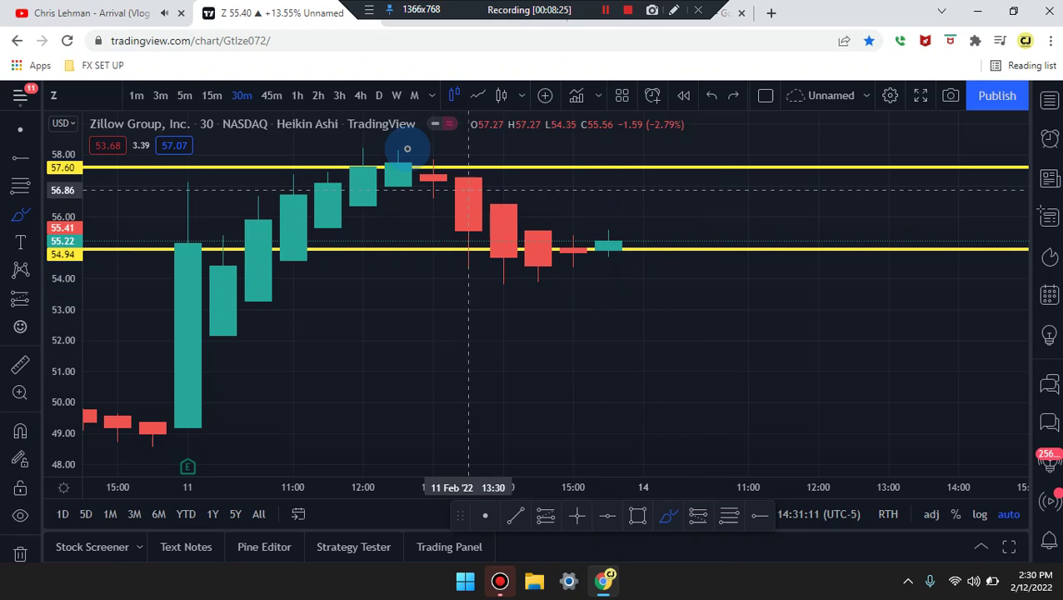
{"action": "left_click", "coordinate": [210, 96]}
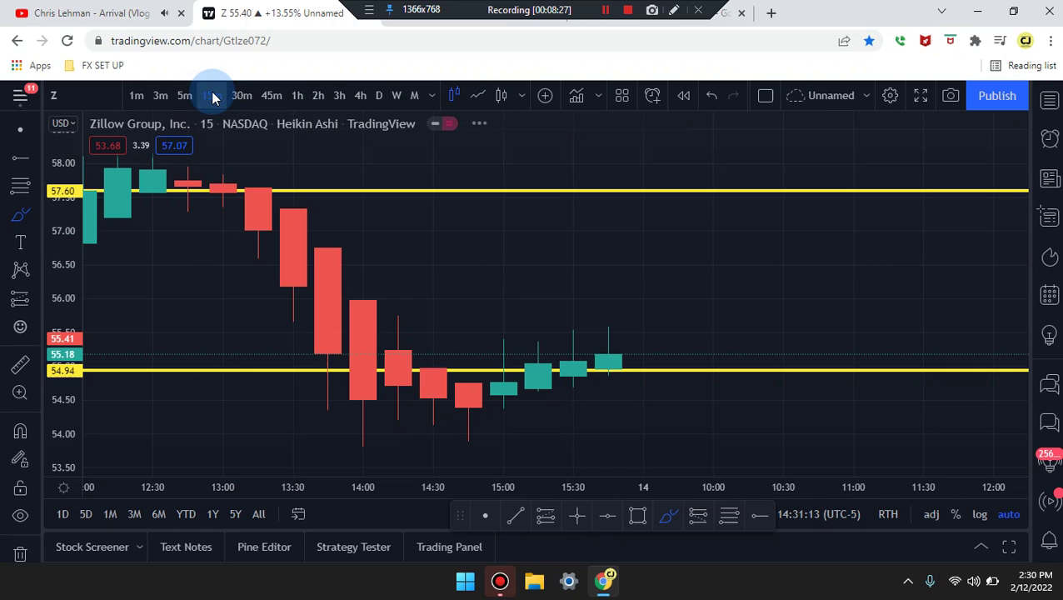
Brush lower and upper blue wedge curves around the recent 15-minute candles.
{"action": "left_click", "coordinate": [494, 422]}
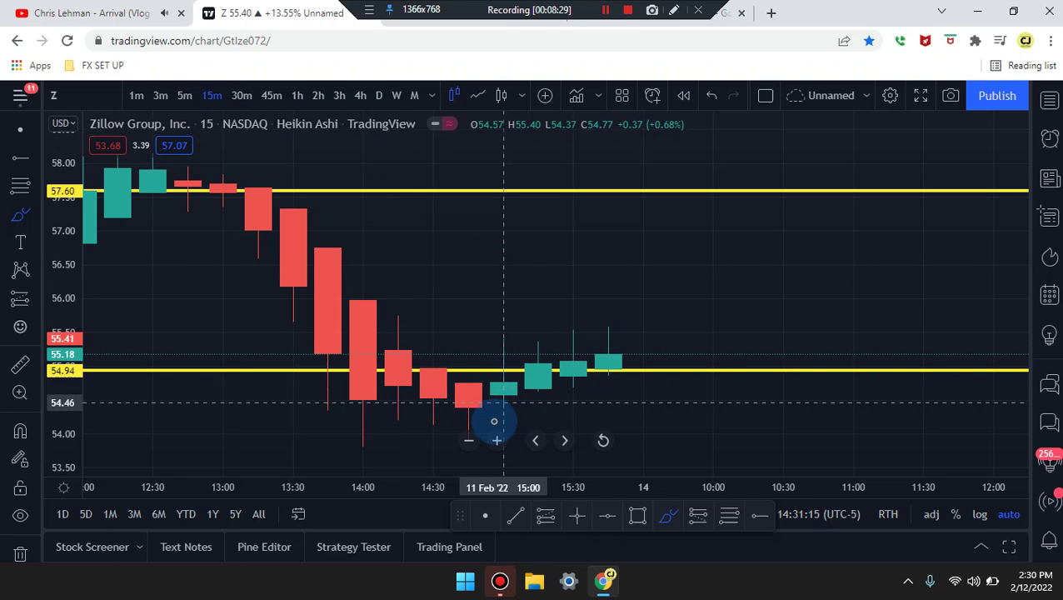
{"action": "left_click_drag", "start_coordinate": [483, 424], "coordinate": [646, 369]}
{"action": "left_click_drag", "start_coordinate": [457, 349], "coordinate": [655, 335]}
{"action": "left_click", "coordinate": [587, 381]}
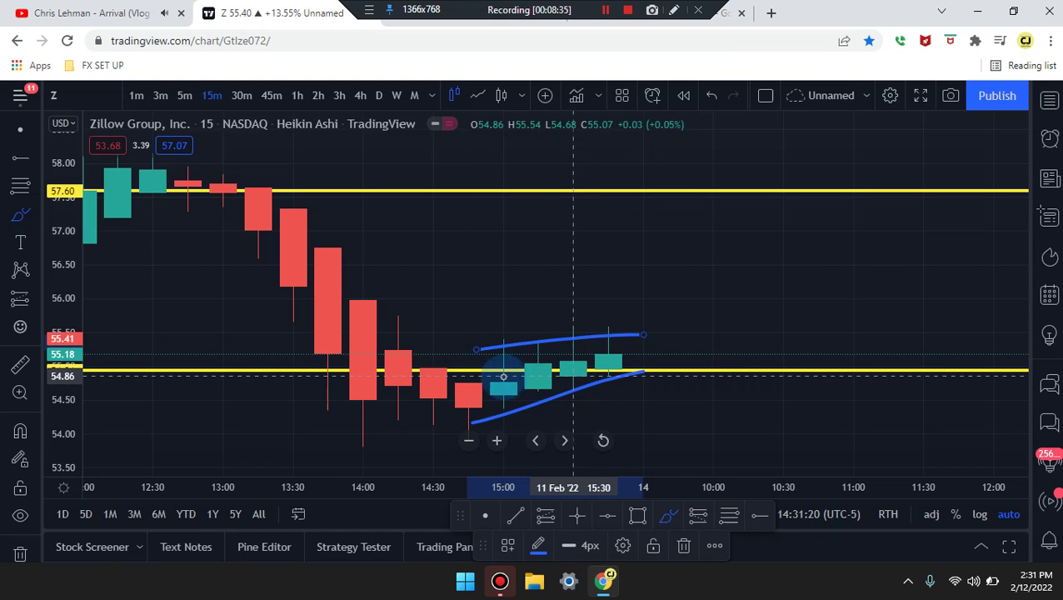
Add a level line and zigzag arc, undo them, and switch to the 5-minute timeframe.
{"action": "left_click_drag", "start_coordinate": [692, 320], "coordinate": [371, 331]}
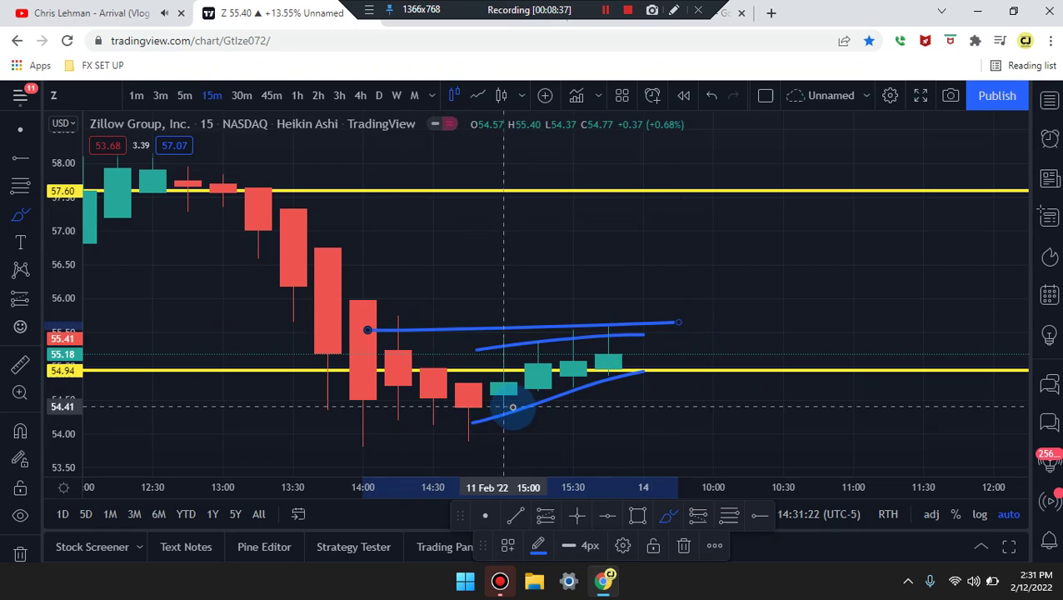
{"action": "mouse_move", "coordinate": [527, 388]}
{"action": "left_mouse_down"}
{"action": "mouse_move", "coordinate": [583, 333]}
{"action": "mouse_move", "coordinate": [599, 359]}
{"action": "mouse_move", "coordinate": [613, 340]}
{"action": "mouse_move", "coordinate": [482, 259]}
{"action": "mouse_move", "coordinate": [360, 329]}
{"action": "mouse_move", "coordinate": [392, 344]}
{"action": "left_mouse_up"}
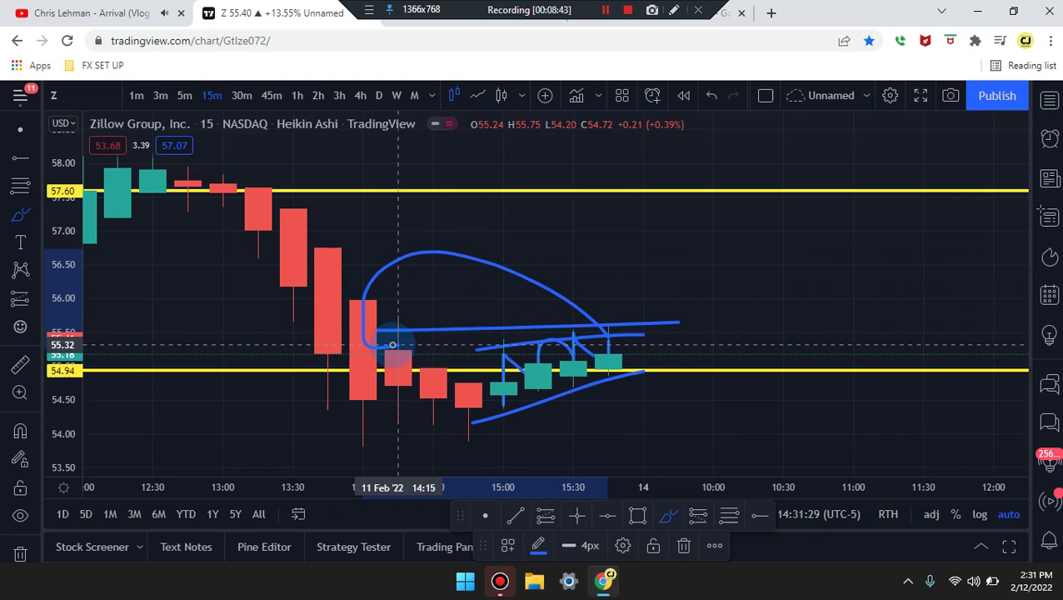
{"action": "key", "text": "ctrl+z"}
{"action": "key", "text": "ctrl+z"}
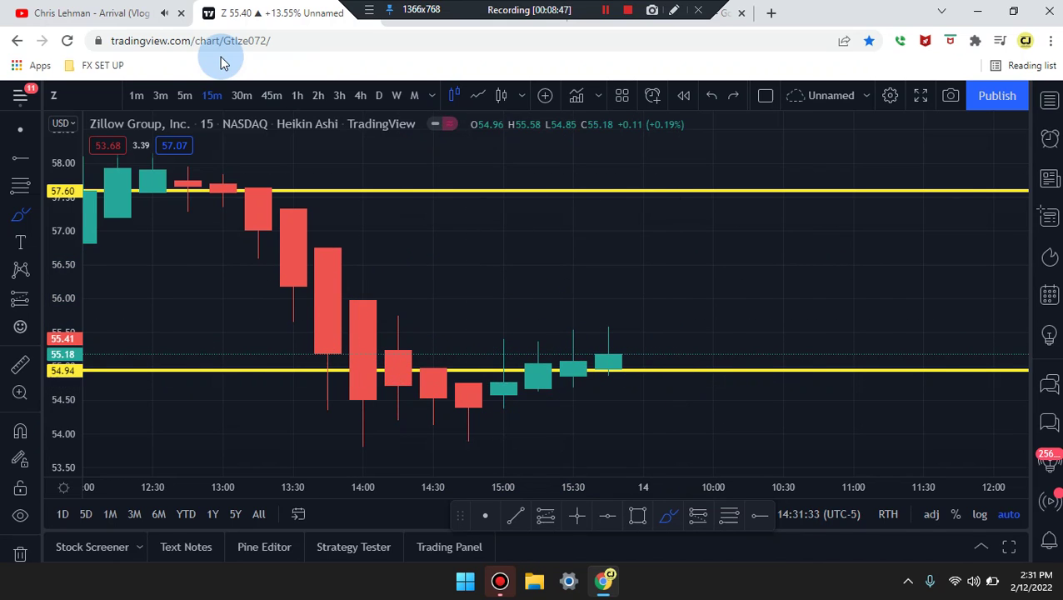
{"action": "left_click", "coordinate": [186, 96]}
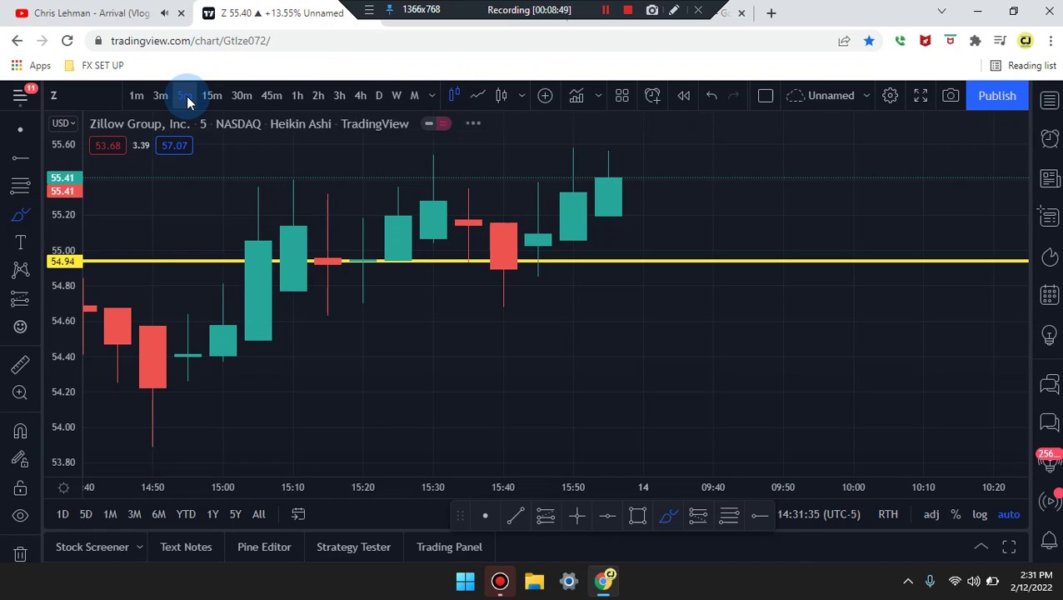
Draw a wavy projection through 14:00–14:45, a flat base under the dip, and a rise from 15:15.
{"action": "left_click_drag", "start_coordinate": [434, 347], "coordinate": [520, 368]}
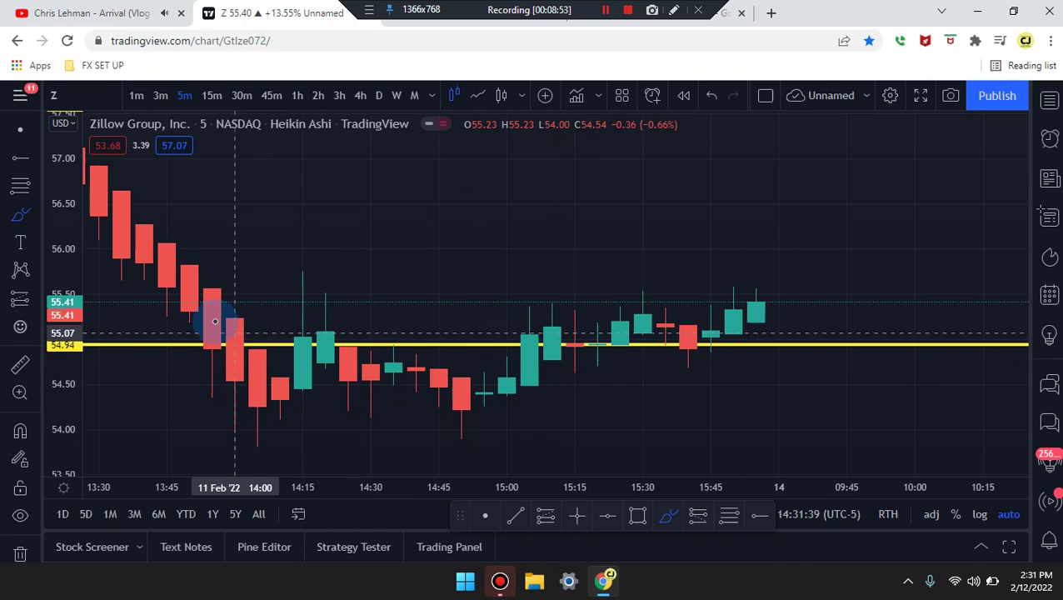
{"action": "mouse_move", "coordinate": [215, 324]}
{"action": "left_mouse_down"}
{"action": "mouse_move", "coordinate": [318, 332]}
{"action": "mouse_move", "coordinate": [328, 323]}
{"action": "mouse_move", "coordinate": [387, 390]}
{"action": "mouse_move", "coordinate": [395, 368]}
{"action": "mouse_move", "coordinate": [494, 418]}
{"action": "mouse_move", "coordinate": [554, 340]}
{"action": "mouse_move", "coordinate": [552, 320]}
{"action": "left_mouse_up"}
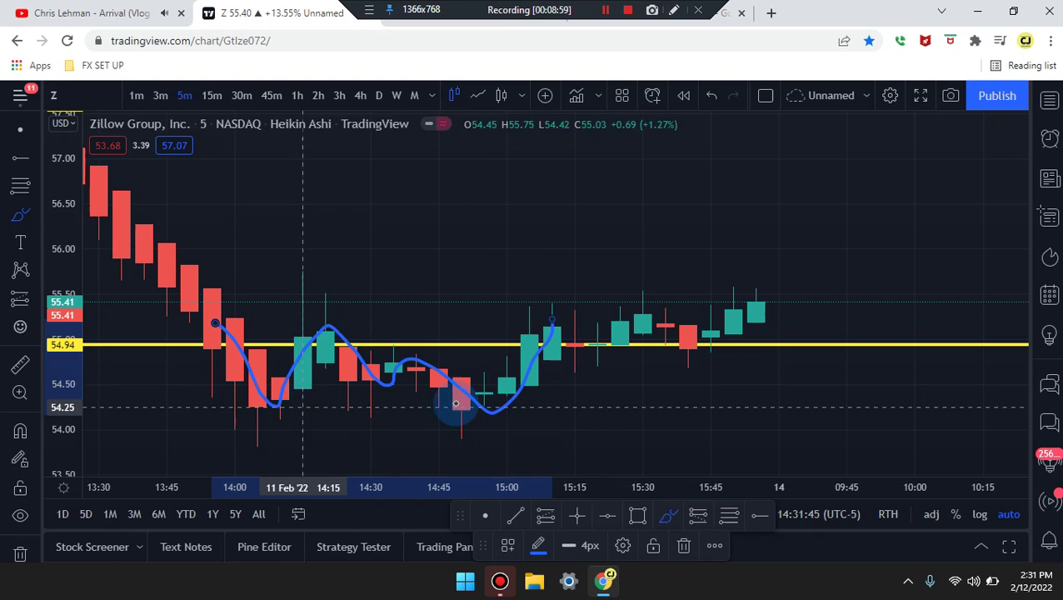
{"action": "left_click_drag", "start_coordinate": [310, 407], "coordinate": [485, 404]}
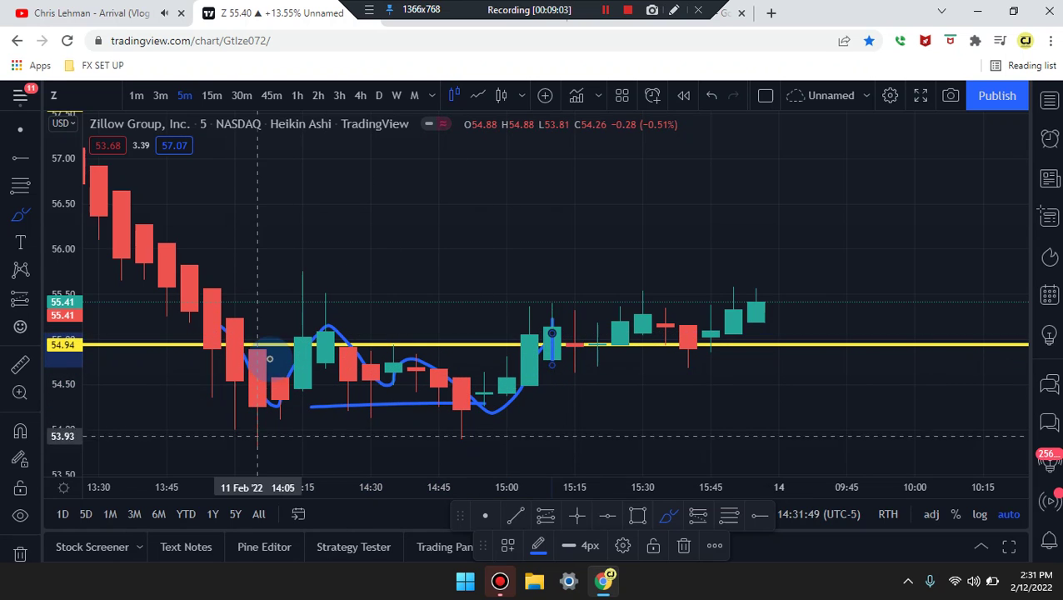
{"action": "left_click_drag", "start_coordinate": [576, 362], "coordinate": [665, 298]}
{"action": "left_click_drag", "start_coordinate": [715, 331], "coordinate": [755, 280]}
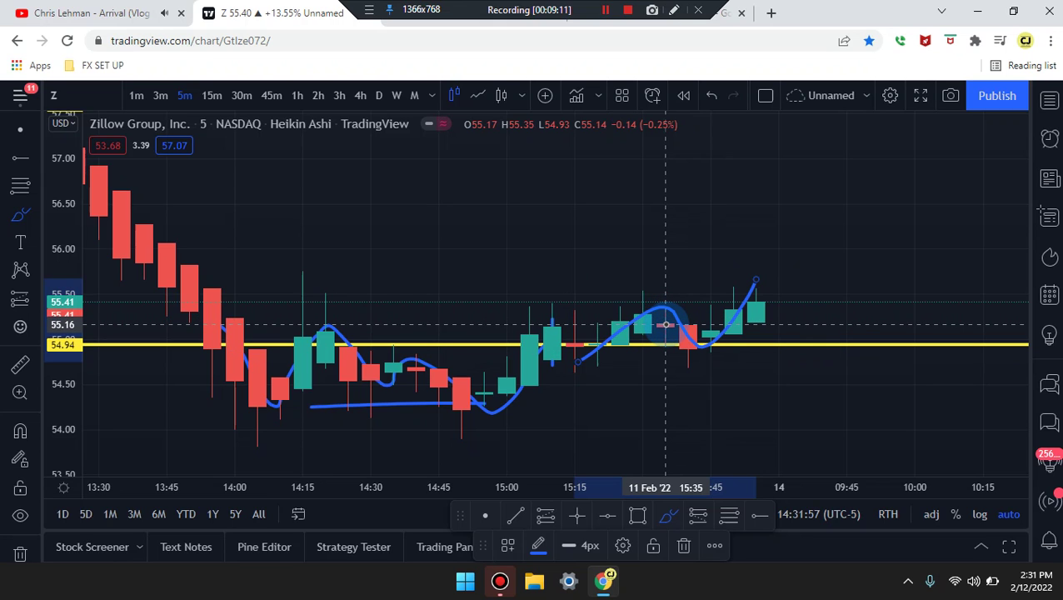
Add a level near 55.4, an arch over 15:00–15:15, a large loop, then switch to 3-minute.
{"action": "left_click_drag", "start_coordinate": [624, 308], "coordinate": [846, 307]}
{"action": "mouse_move", "coordinate": [601, 317]}
{"action": "left_mouse_down"}
{"action": "mouse_move", "coordinate": [546, 286]}
{"action": "mouse_move", "coordinate": [507, 300]}
{"action": "left_mouse_up"}
{"action": "mouse_move", "coordinate": [552, 400]}
{"action": "left_mouse_down"}
{"action": "mouse_move", "coordinate": [748, 394]}
{"action": "mouse_move", "coordinate": [646, 301]}
{"action": "mouse_move", "coordinate": [533, 318]}
{"action": "left_mouse_up"}
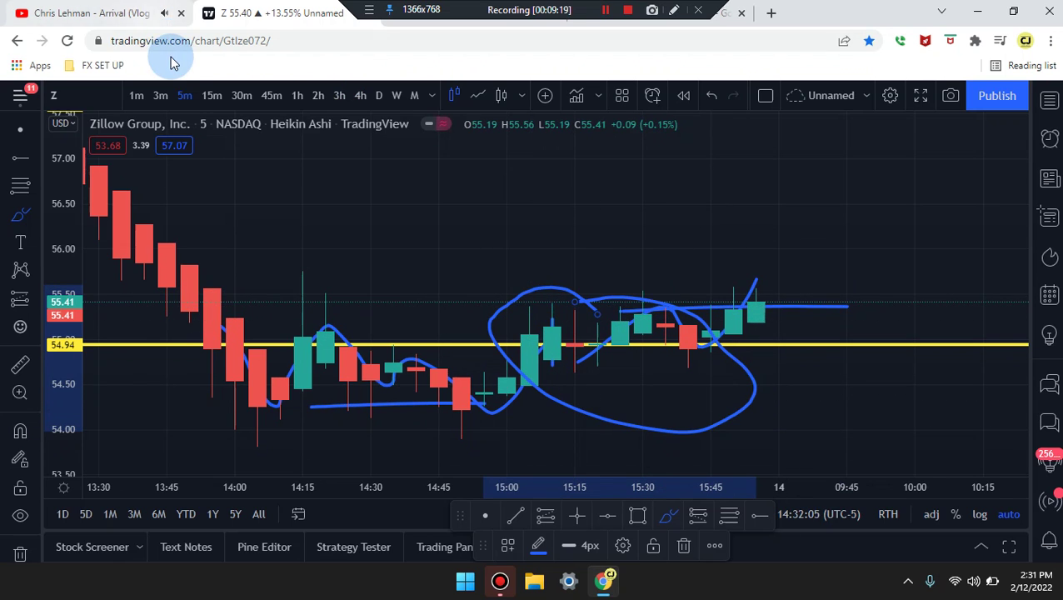
{"action": "left_click", "coordinate": [161, 96]}
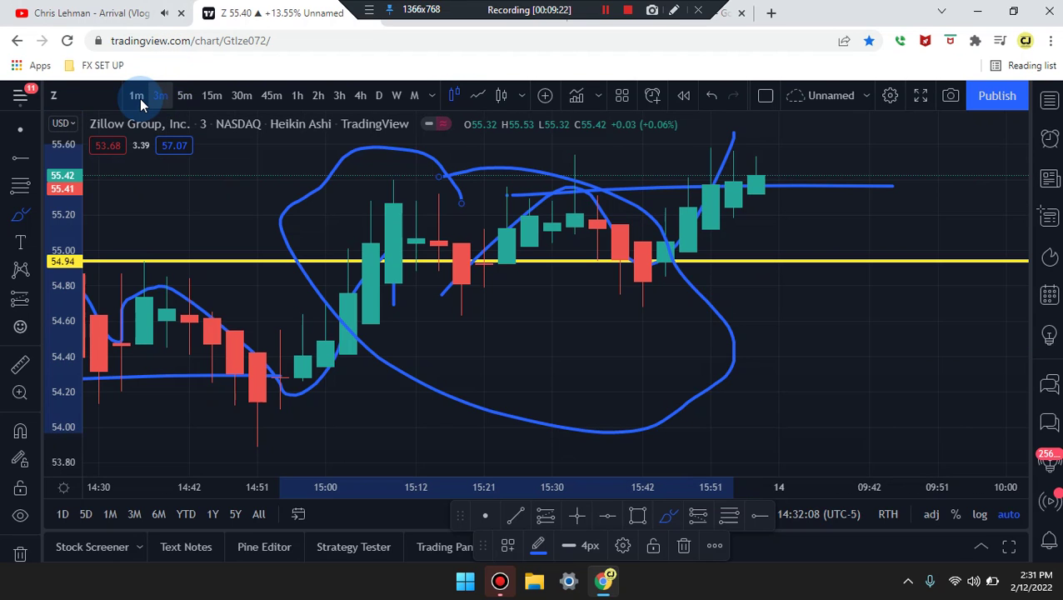
On 1-minute candles, draw a blue line near 55.5 along recent highs after glancing at two image tabs.
{"action": "left_click", "coordinate": [137, 96]}
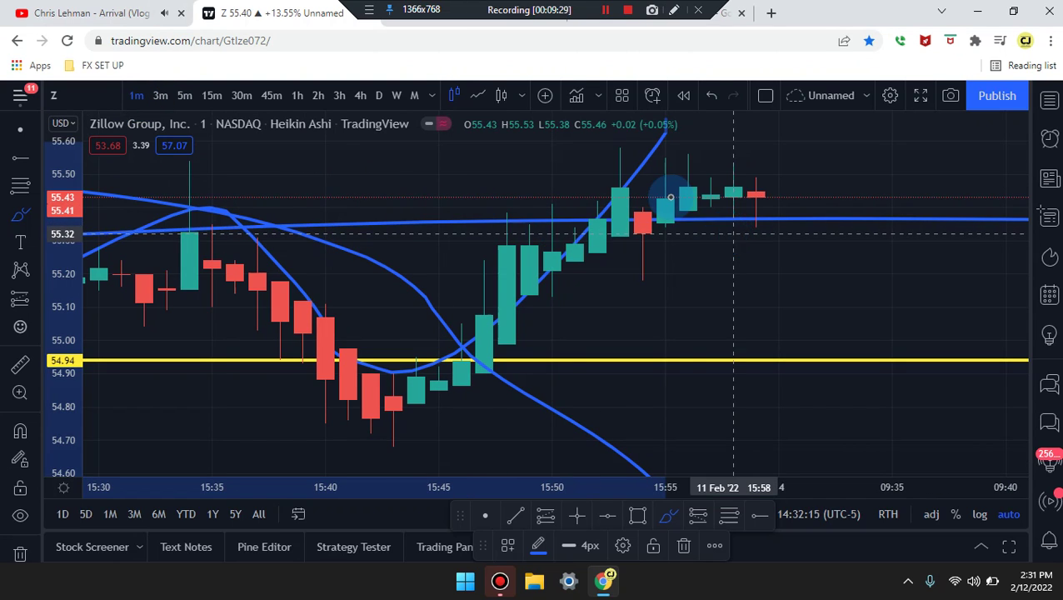
{"action": "left_click_drag", "start_coordinate": [550, 149], "coordinate": [801, 164]}
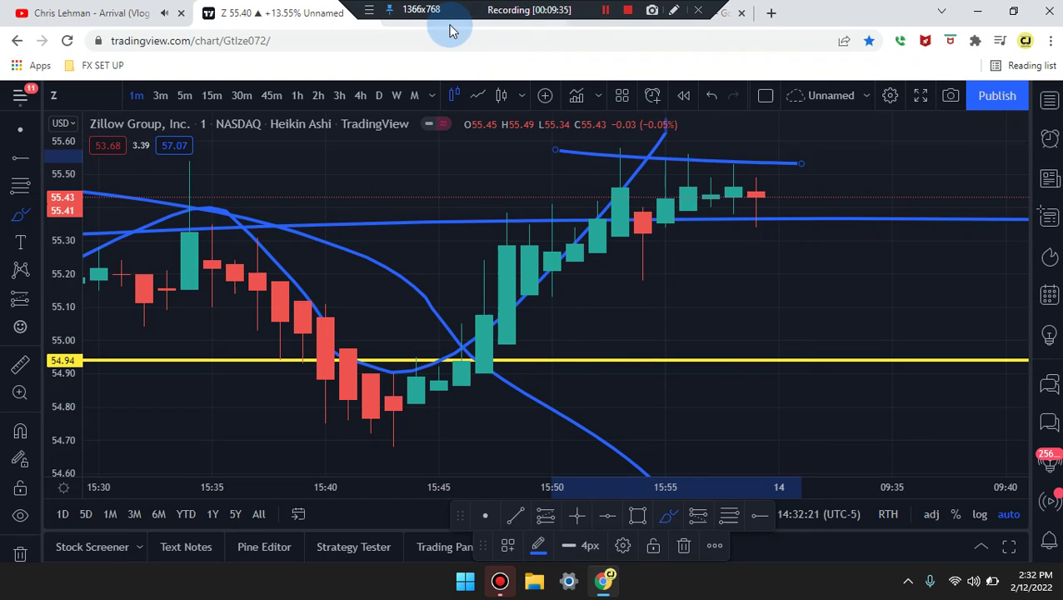
{"action": "left_click", "coordinate": [583, 14]}
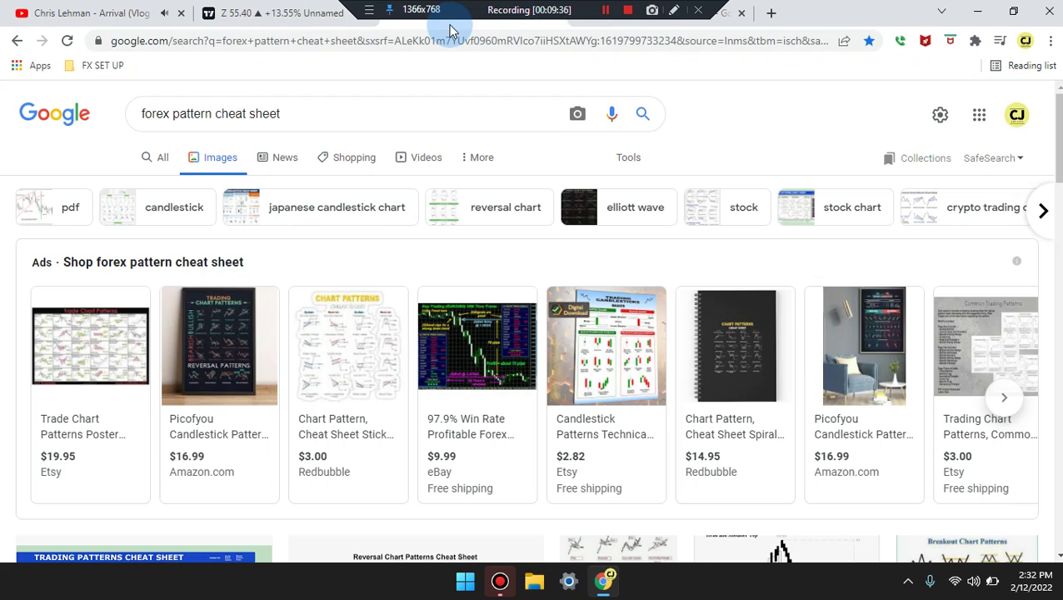
{"action": "left_click", "coordinate": [621, 27]}
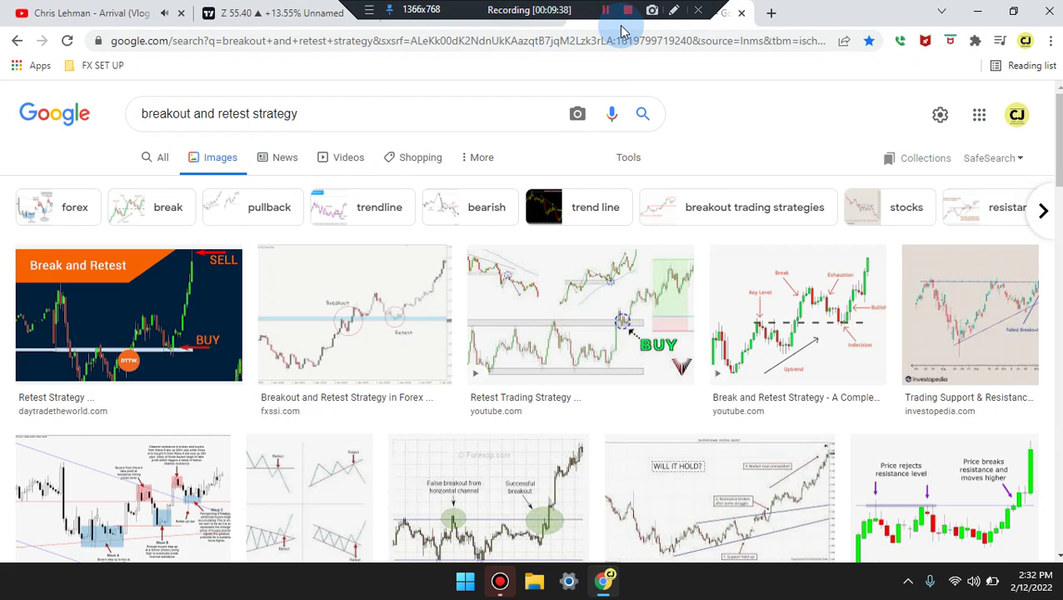
{"action": "left_click", "coordinate": [293, 15]}
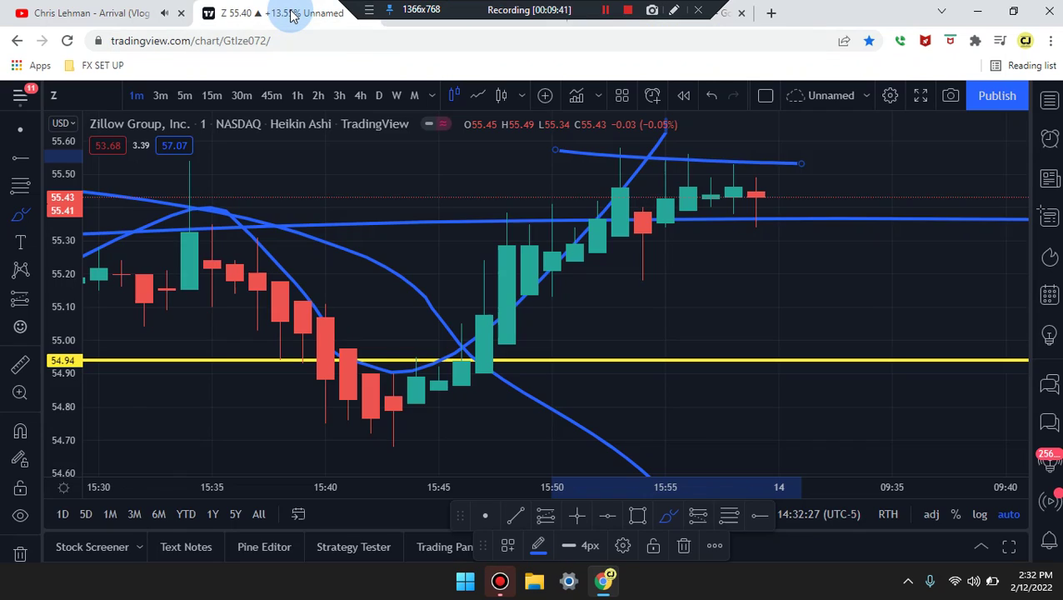